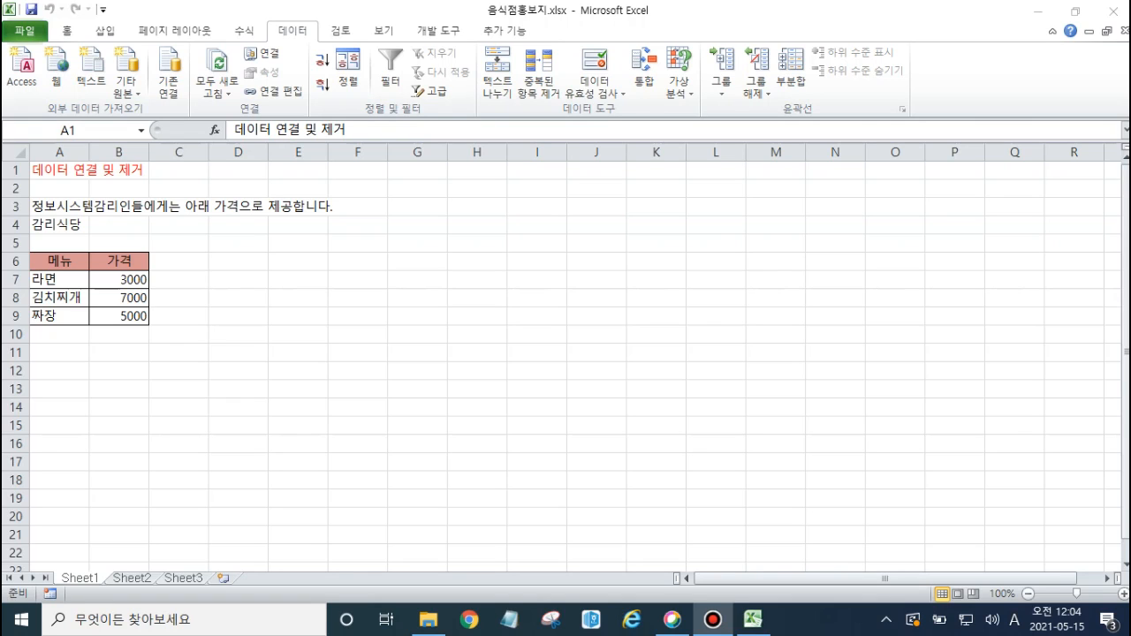
# Save and close the 음식점홍보지.xlsx workbook, and move 가격표.xlsx from the 문서 folder to the D: drive.
pyautogui.click(1108, 13)
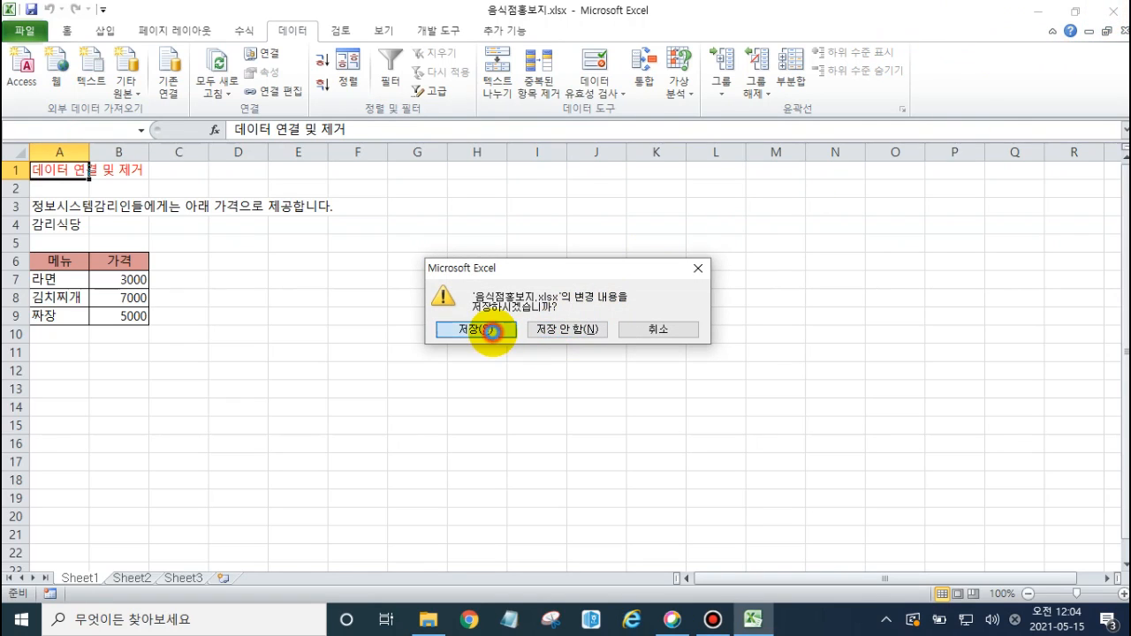
pyautogui.click(486, 333)
pyautogui.click(191, 127)
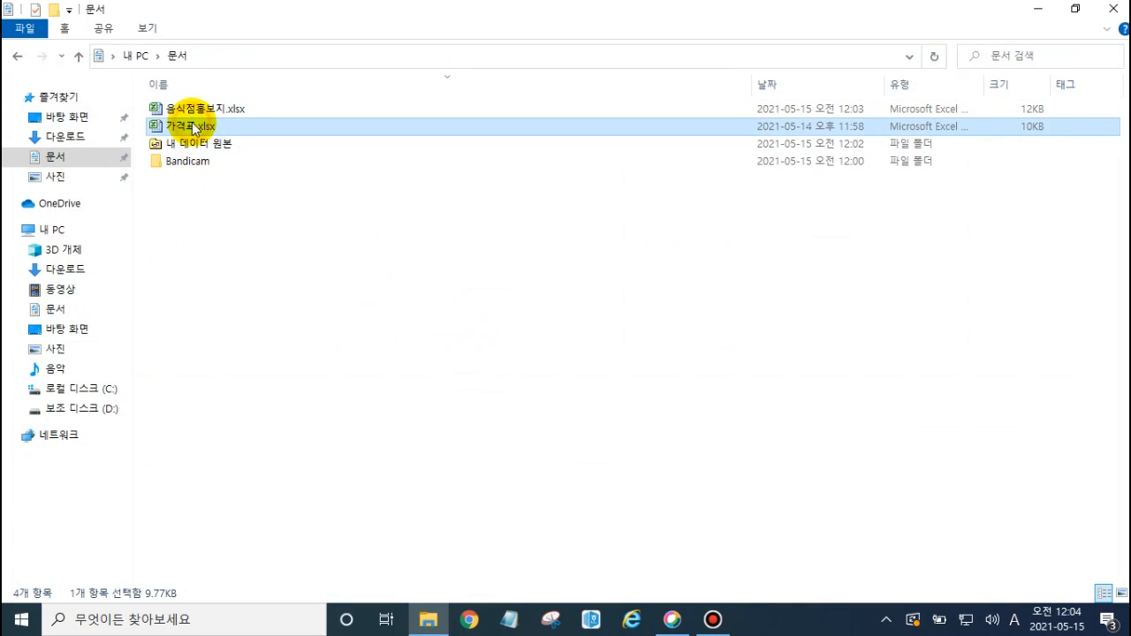
pyautogui.click(105, 410)
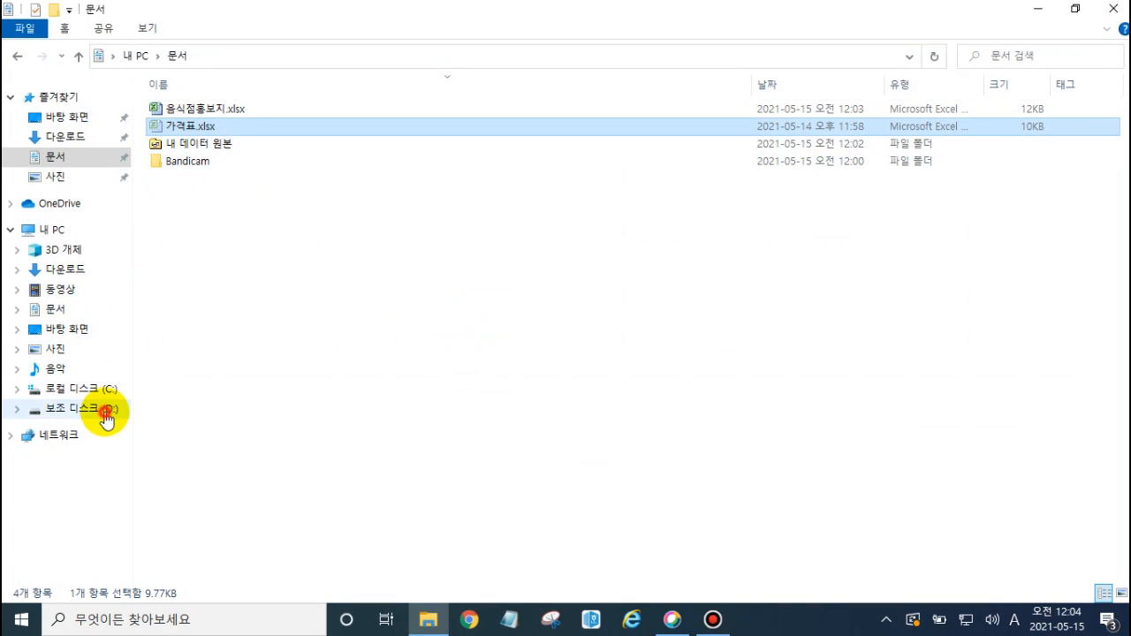
pyautogui.hotkey('ctrl', 'v')
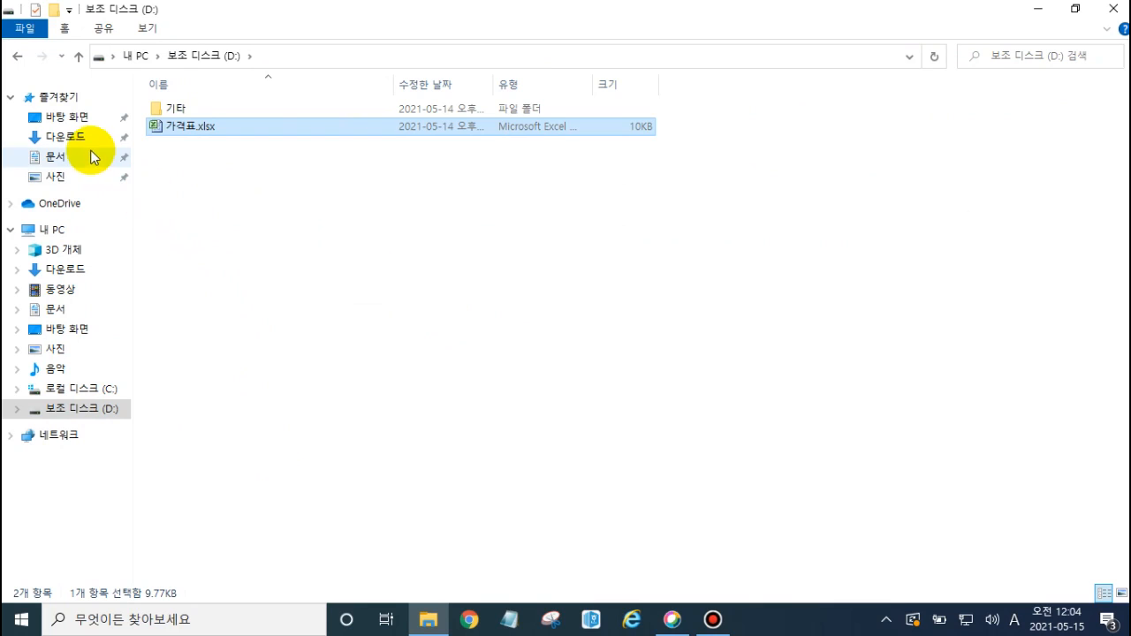
# Delete the 내 데이터 원본 folder from 문서 and try to delete the Bandicam folder with it.
pyautogui.click(64, 159)
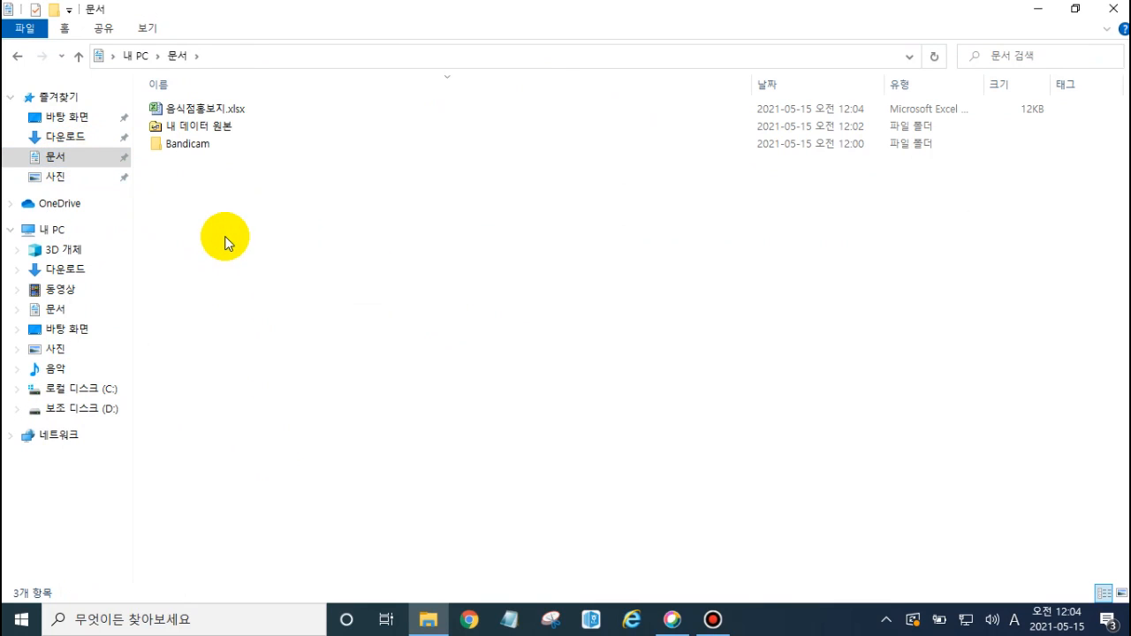
pyautogui.click(201, 128)
pyautogui.keyDown('ctrl'); pyautogui.click(192, 148); pyautogui.keyUp('ctrl')
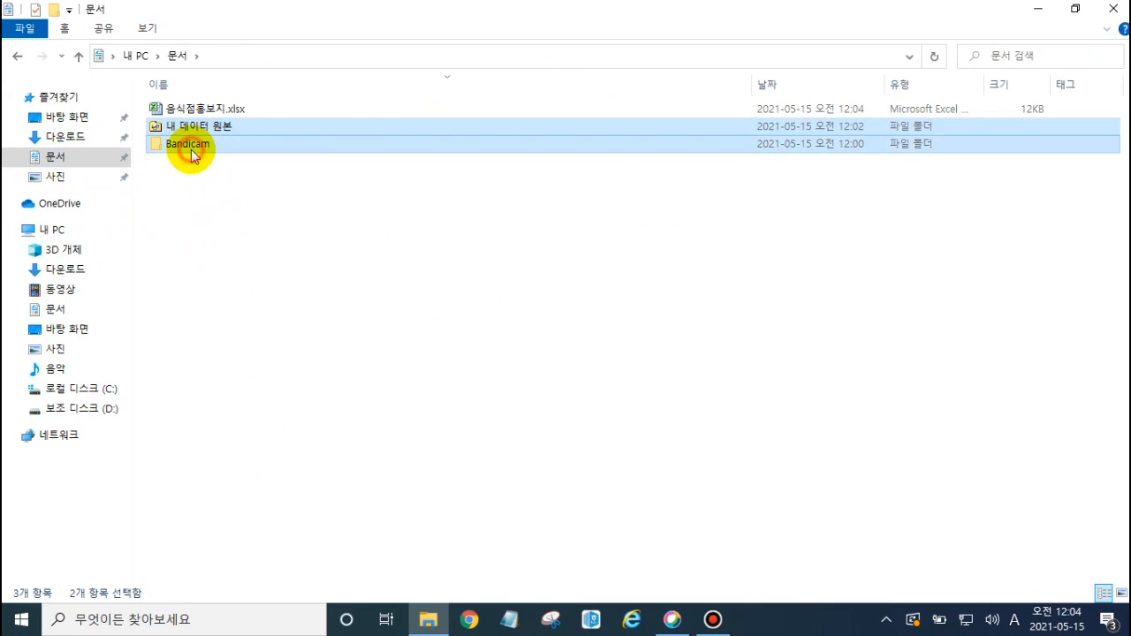
pyautogui.press('Delete')
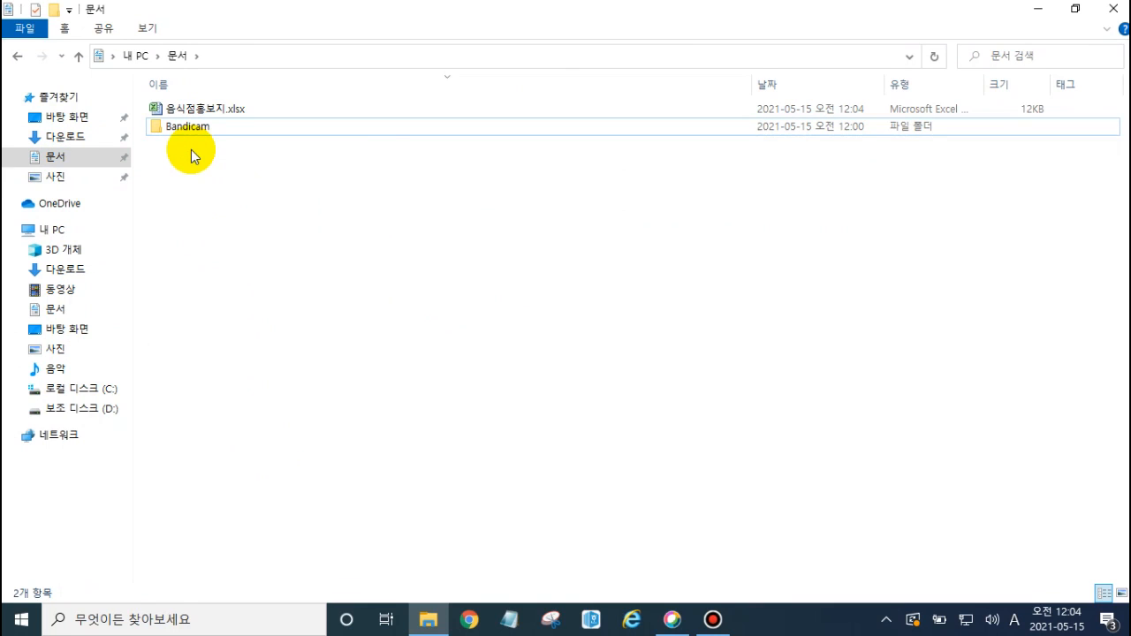
pyautogui.click(677, 267)
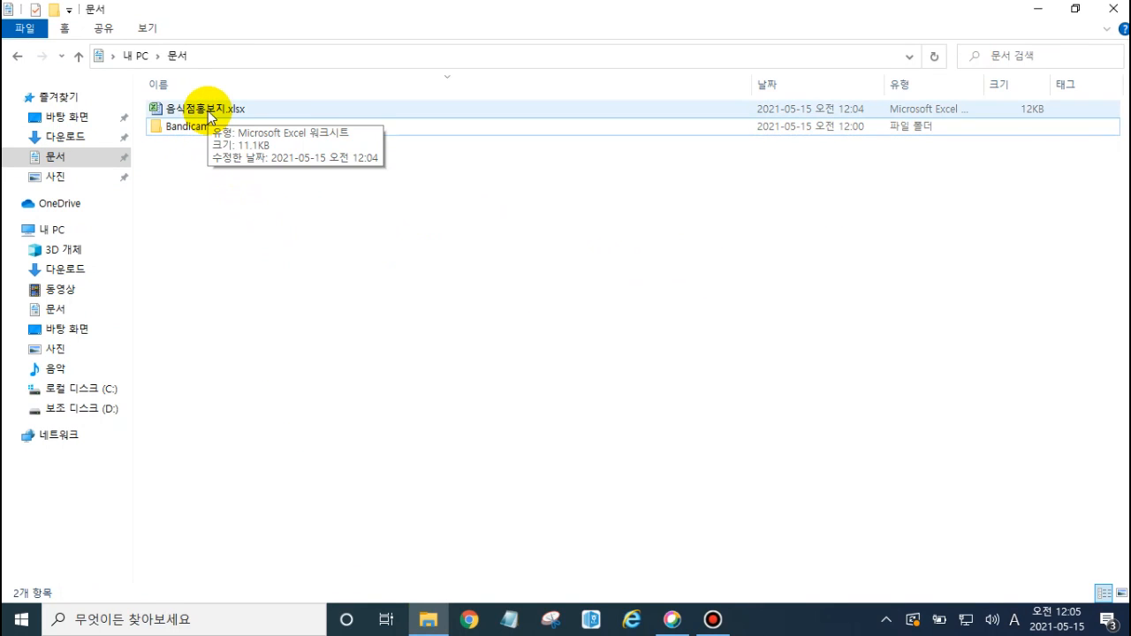
# Open 음식점홍보지.xlsx from 문서, request a link update, and continue with the links kept as they are.
pyautogui.click(237, 124)
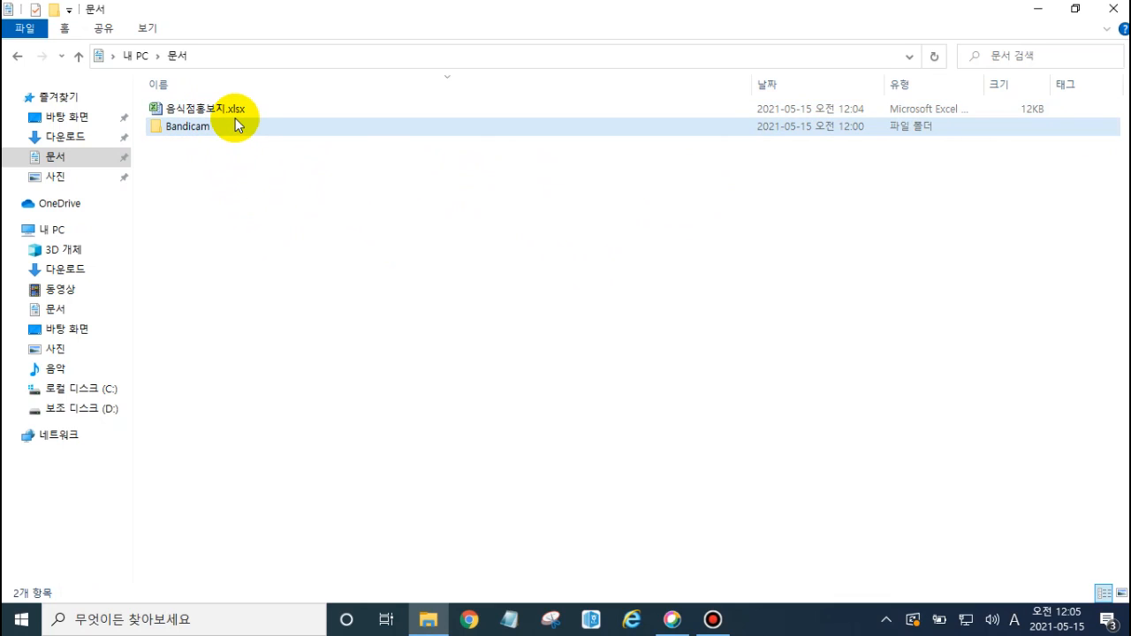
pyautogui.click(235, 110)
pyautogui.doubleClick(235, 109)
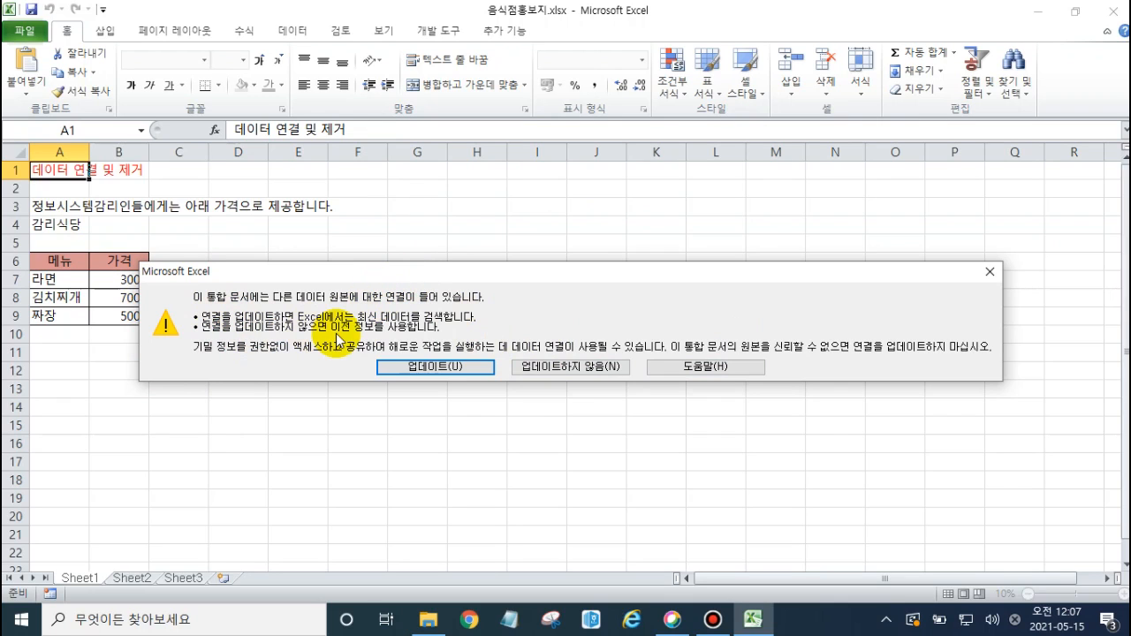
pyautogui.click(427, 367)
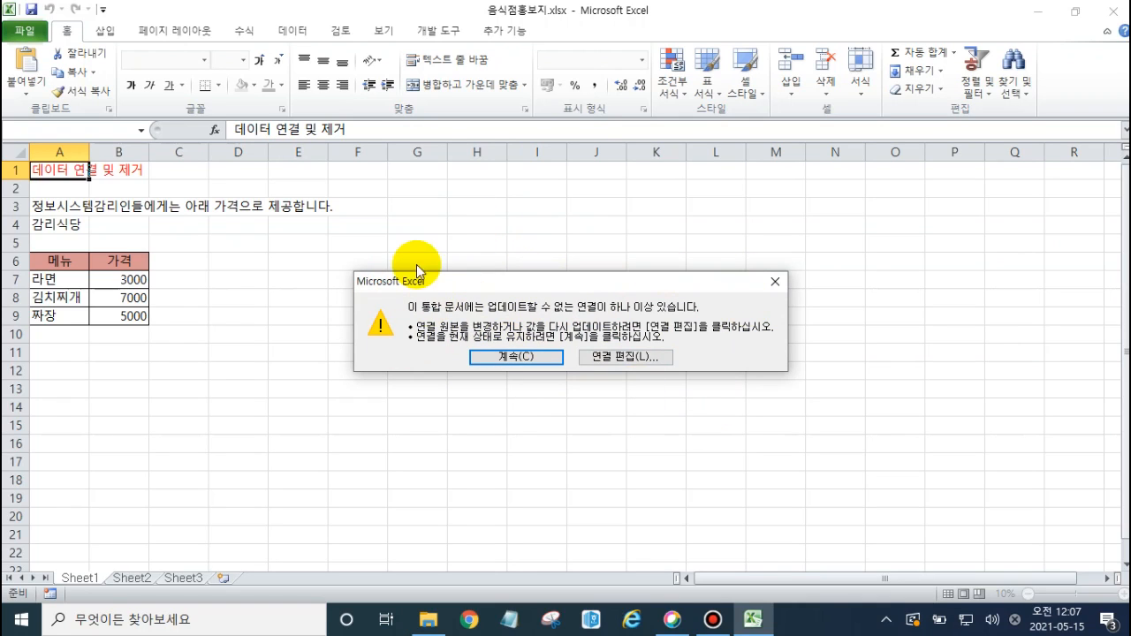
pyautogui.click(505, 356)
# Inspect the external reference formulas behind the menu prices in cells B7:B9.
pyautogui.click(289, 331)
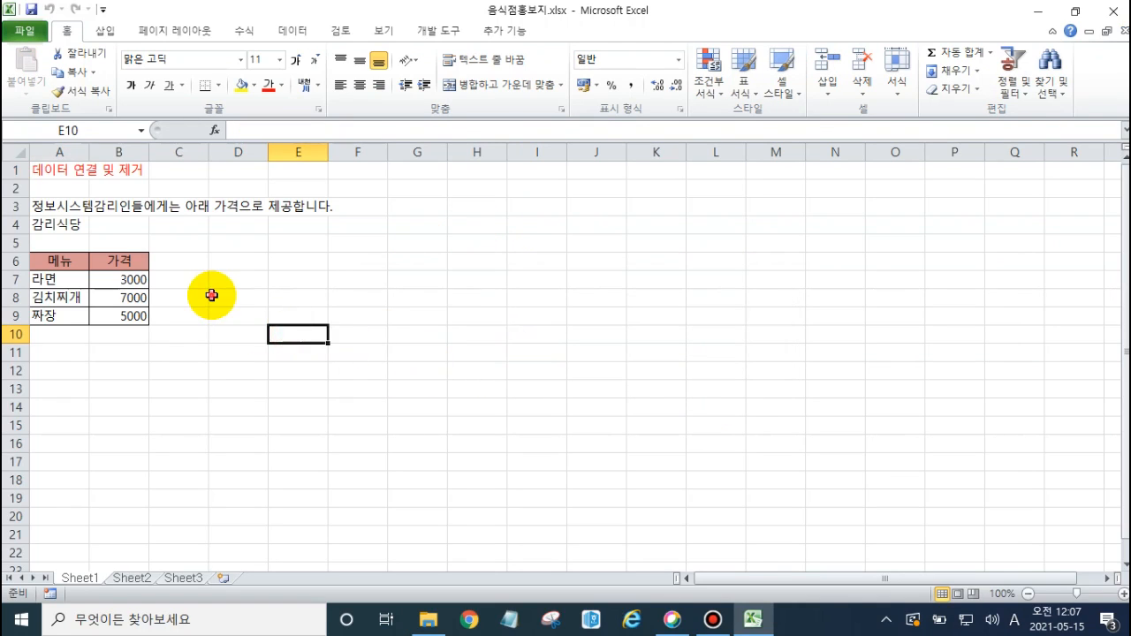
pyautogui.click(217, 295)
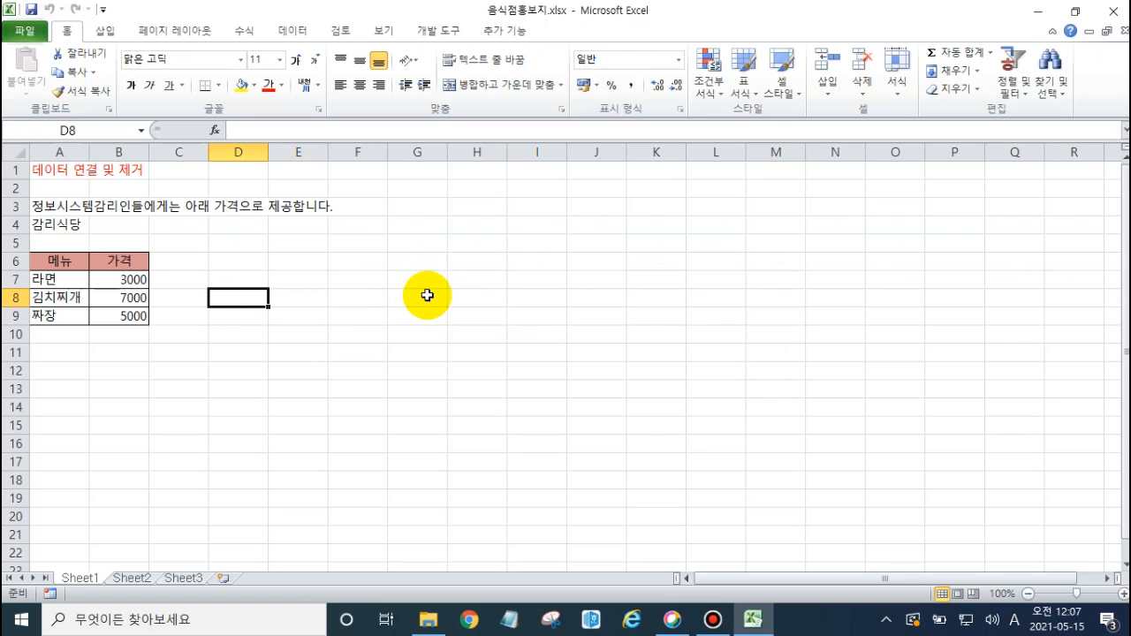
pyautogui.moveTo(129, 279); pyautogui.dragTo(118, 318)
pyautogui.click(224, 349)
pyautogui.moveTo(128, 279); pyautogui.dragTo(133, 315)
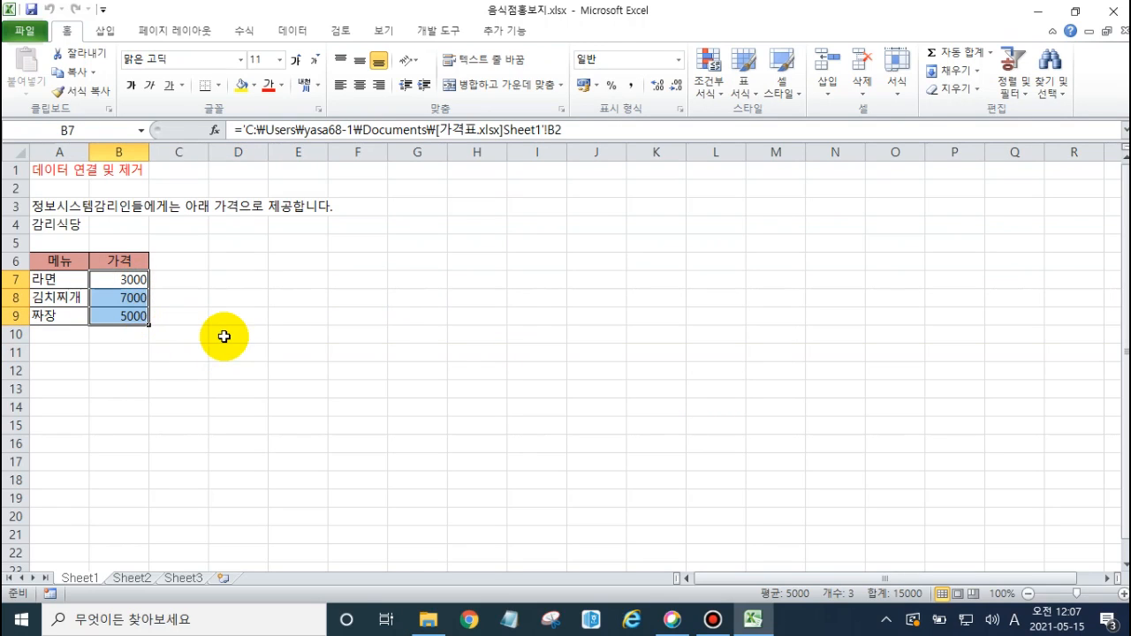
pyautogui.click(177, 317)
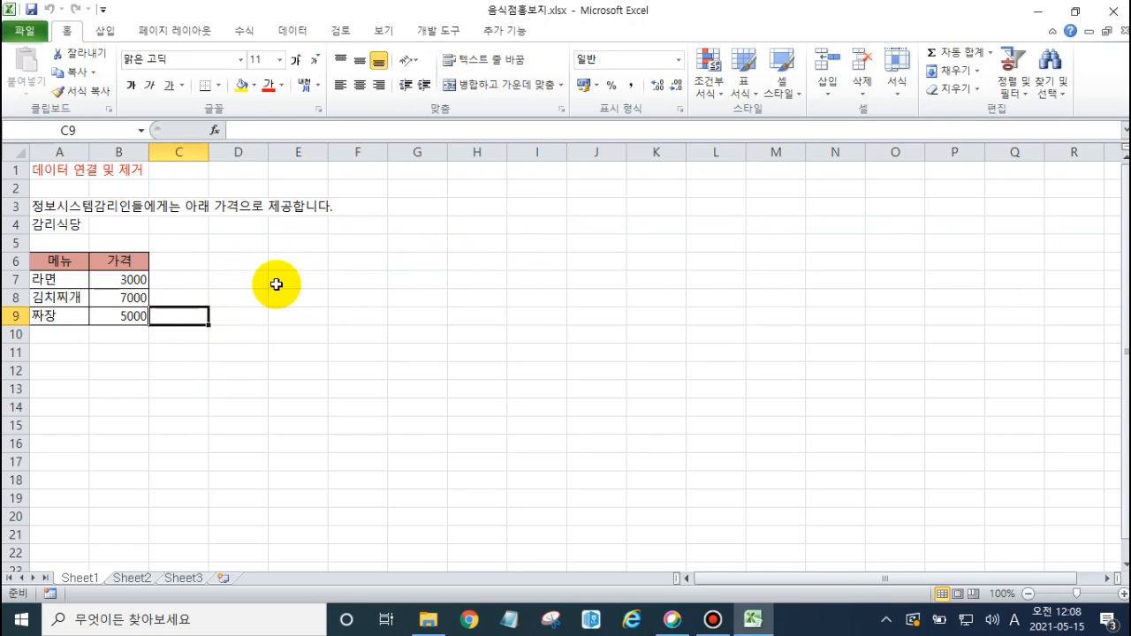
pyautogui.click(332, 307)
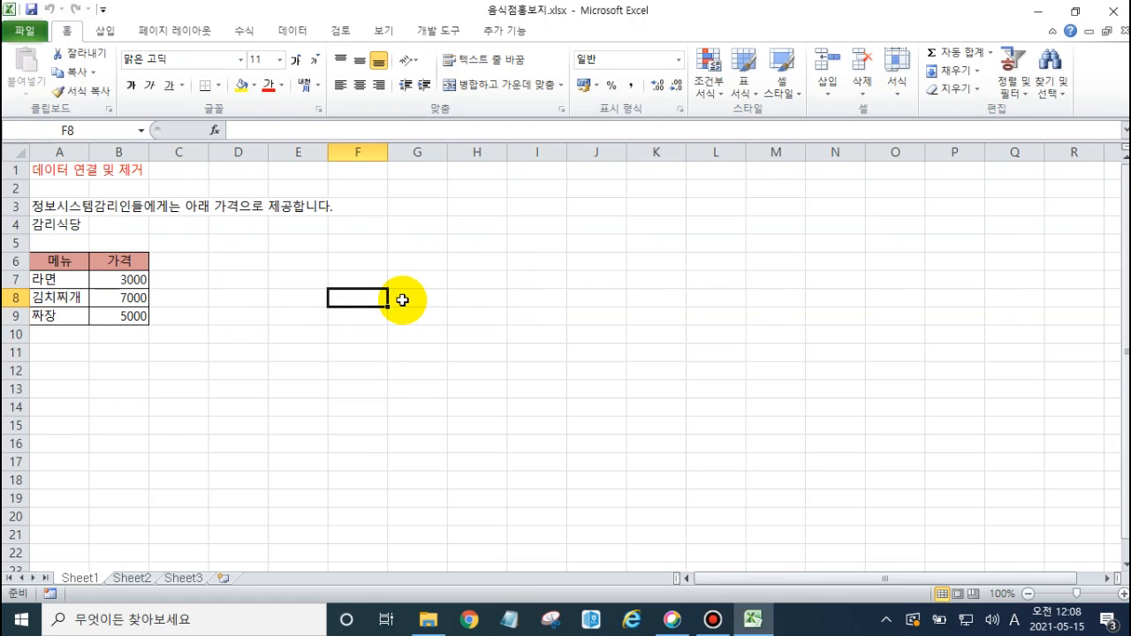
# Examine the workbook's external link in Edit Links, checking its source file and location, and close the dialog.
pyautogui.click(295, 32)
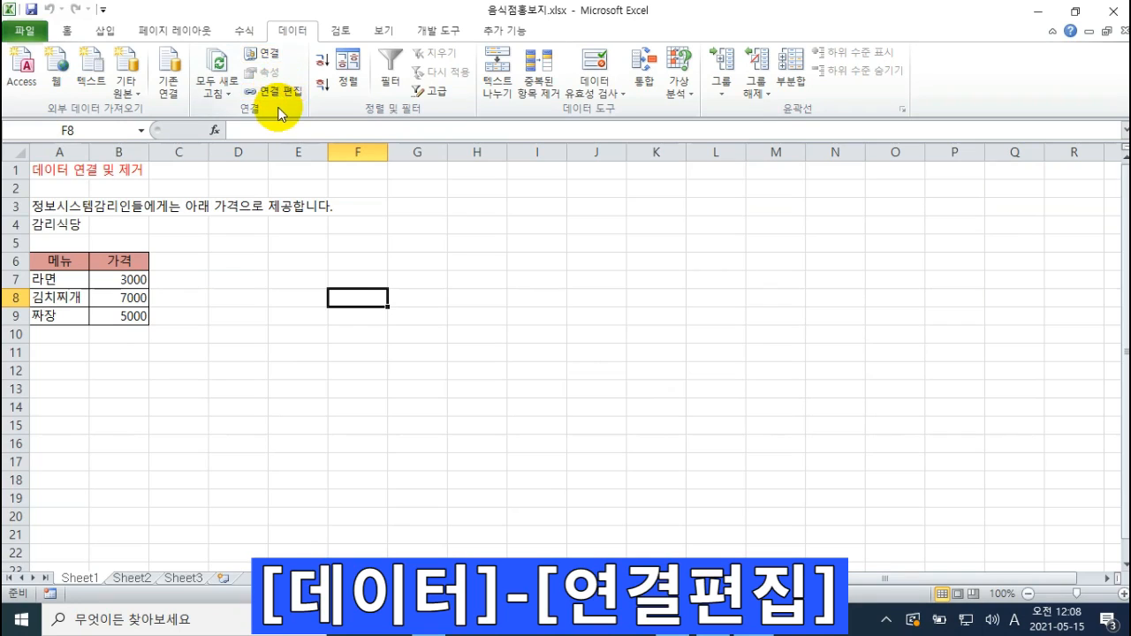
pyautogui.click(270, 60)
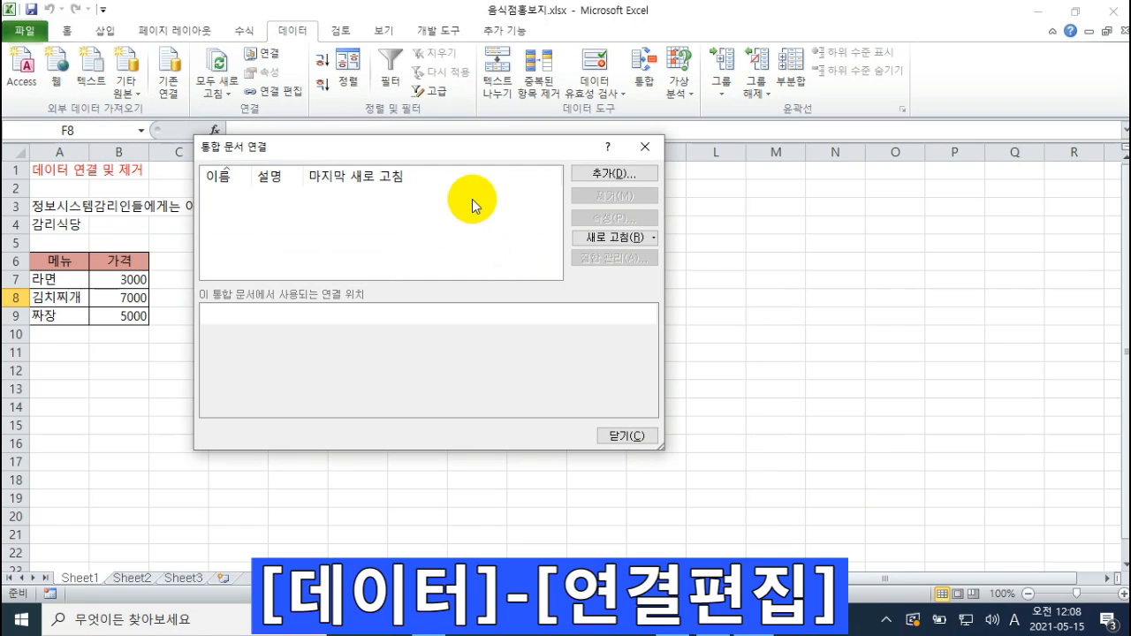
pyautogui.press('Escape')
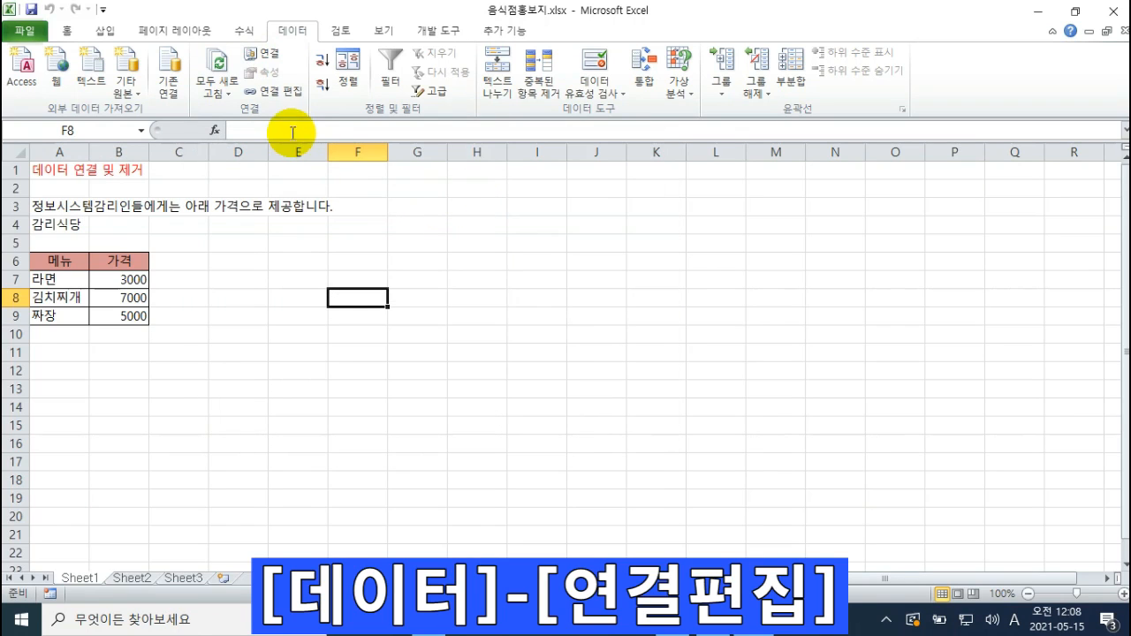
pyautogui.click(285, 92)
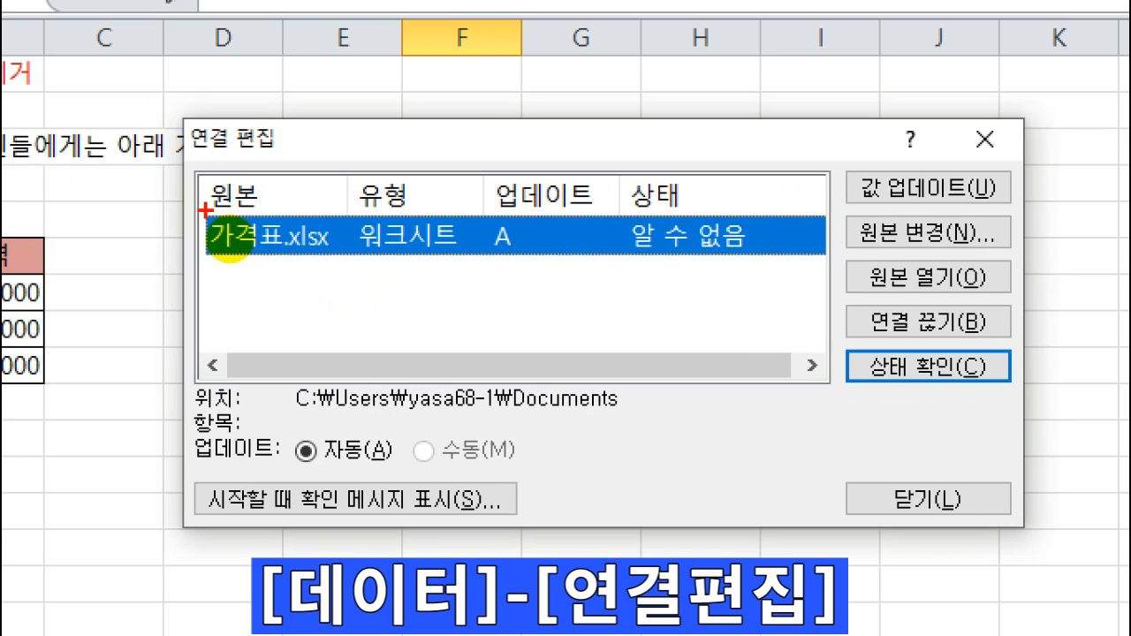
pyautogui.moveTo(203, 210); pyautogui.dragTo(336, 263)
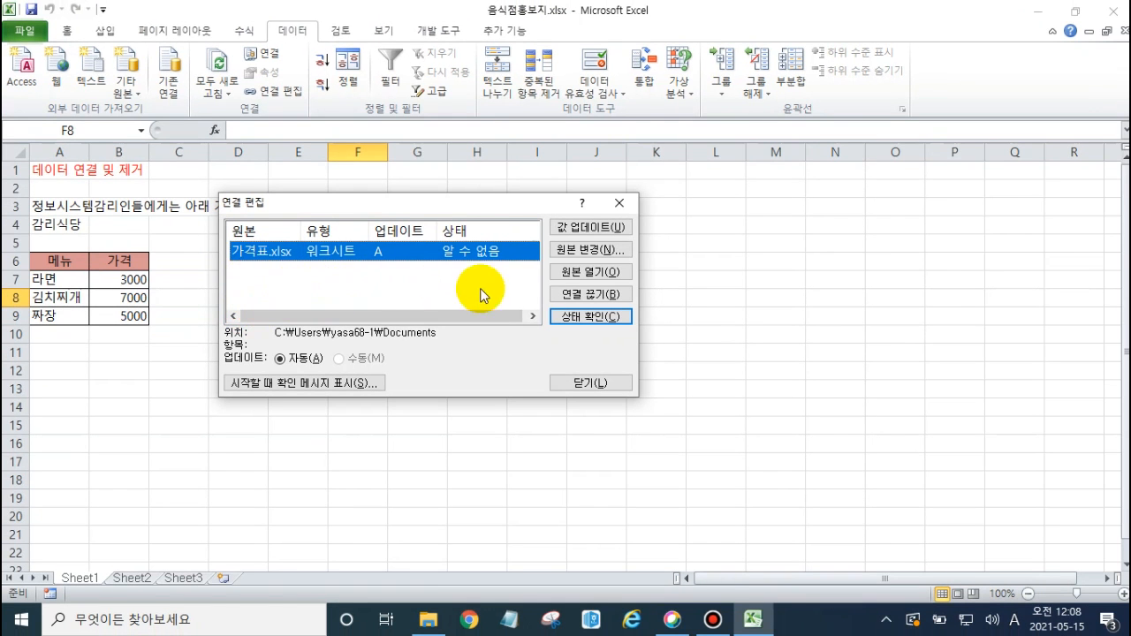
pyautogui.click(597, 382)
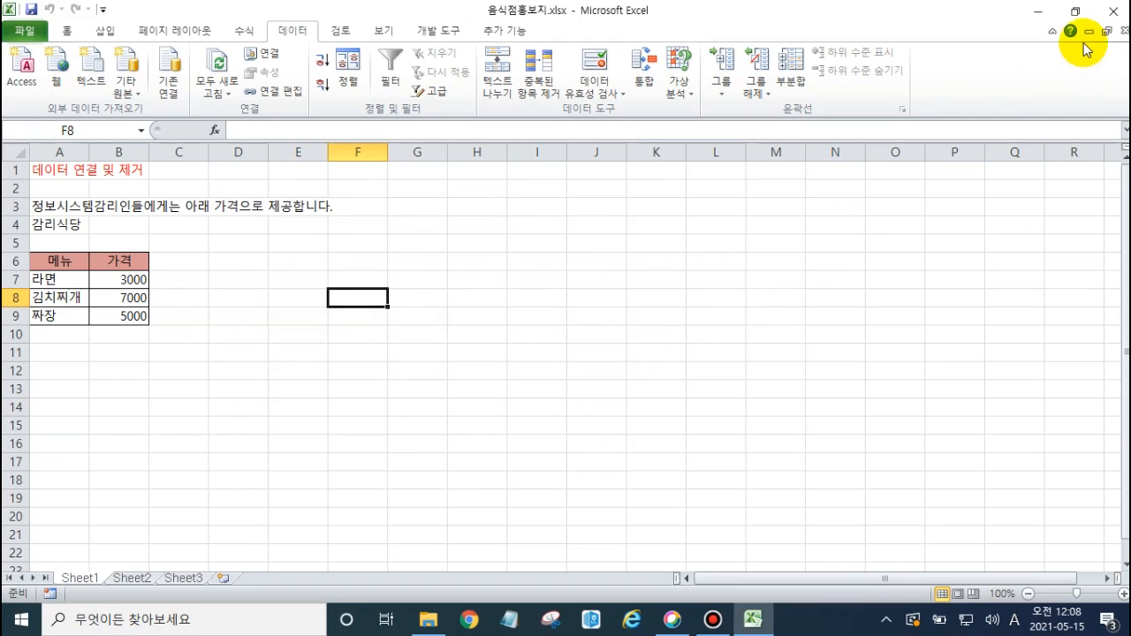
# Close and reopen 음식점홍보지.xlsx, request the link update again, and continue with the links kept as they are.
pyautogui.click(1112, 11)
pyautogui.click(372, 233)
pyautogui.doubleClick(213, 115)
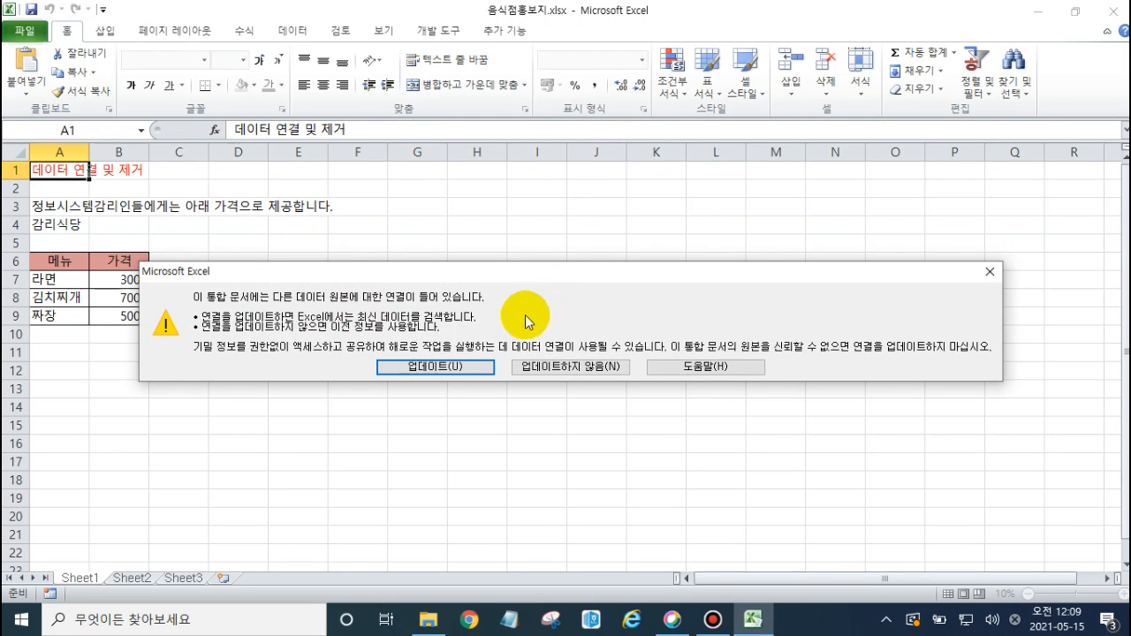
pyautogui.click(478, 375)
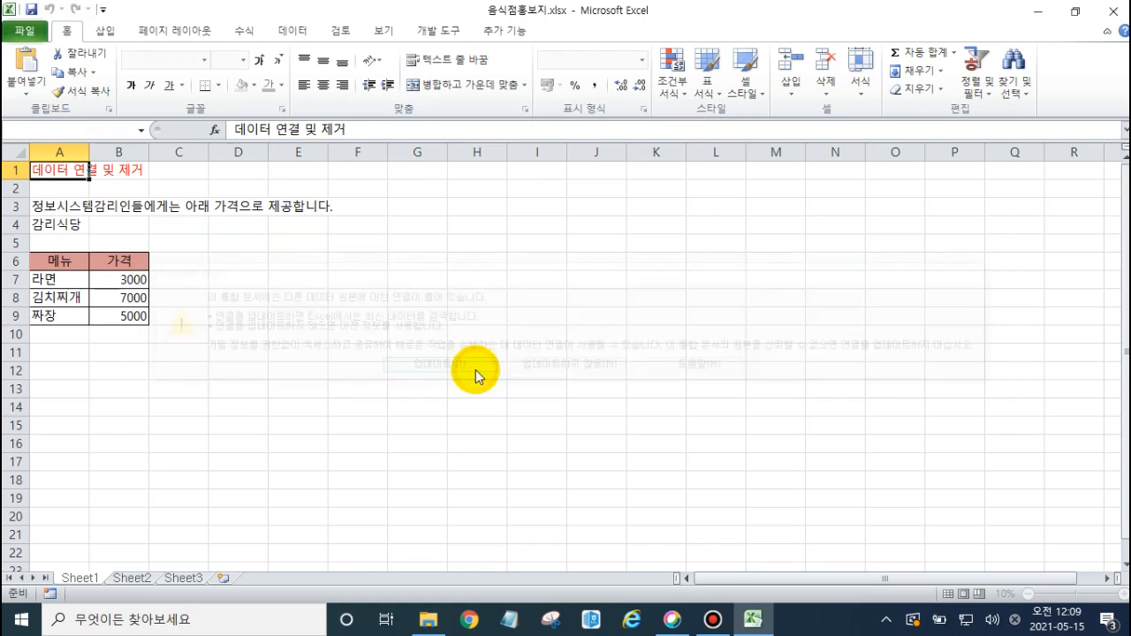
pyautogui.click(477, 366)
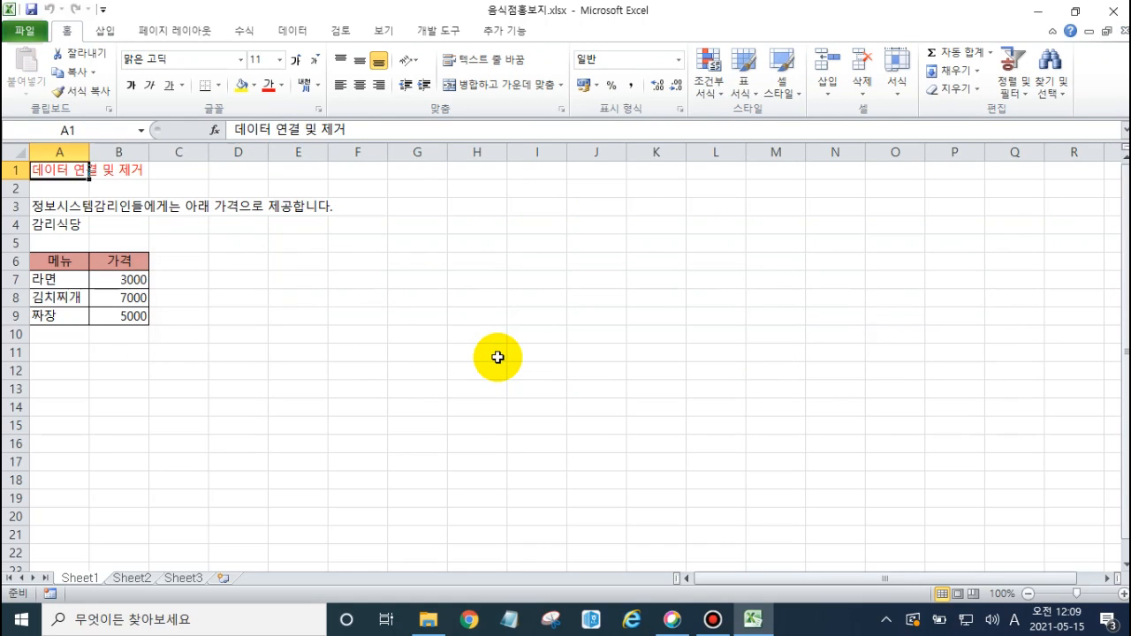
# Break the workbook's external link to 가격표.xlsx permanently and close the Edit Links dialog.
pyautogui.click(297, 33)
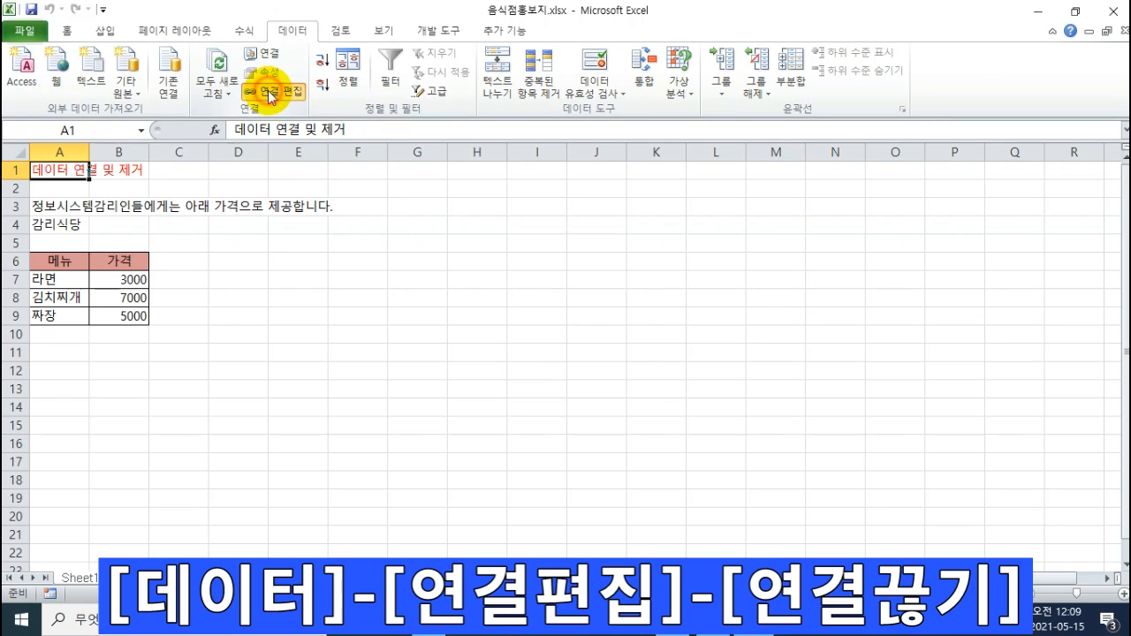
pyautogui.click(270, 91)
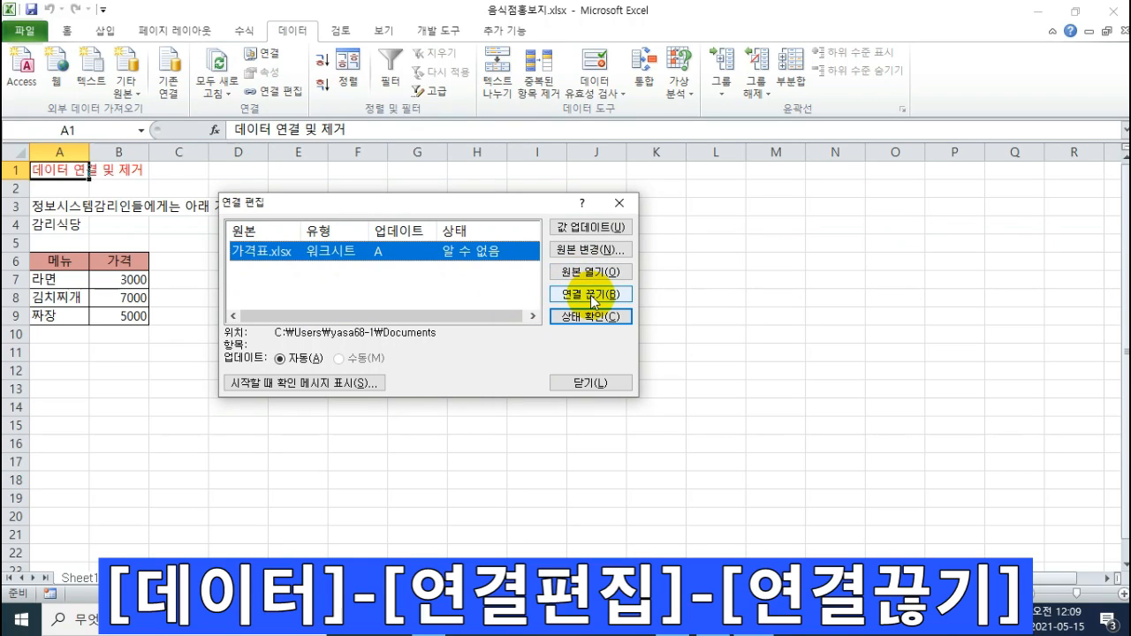
pyautogui.click(591, 297)
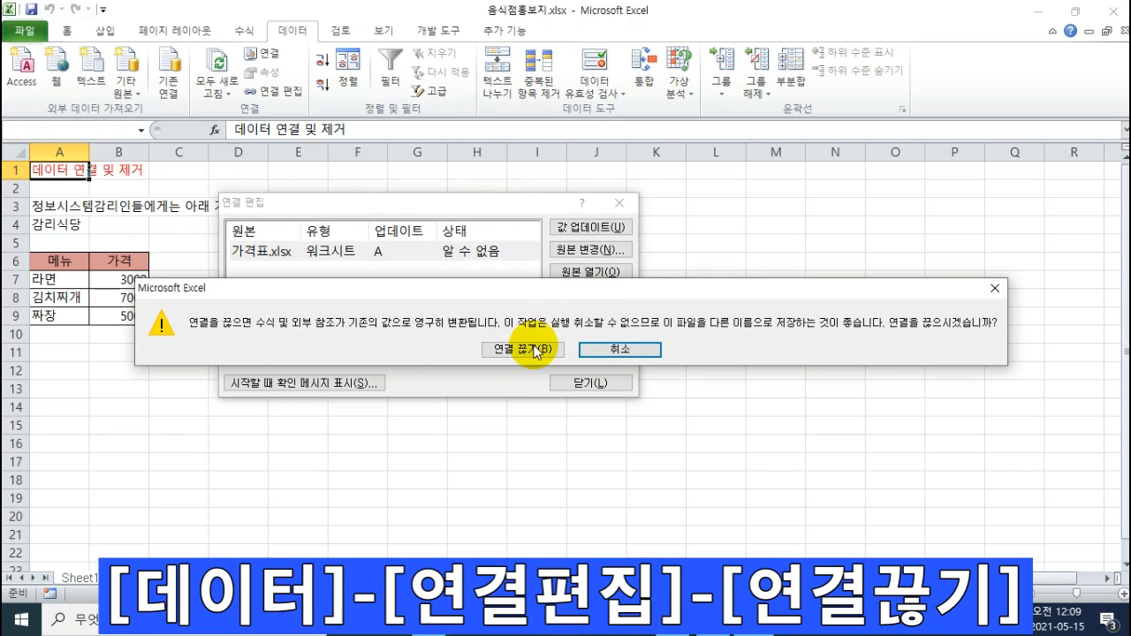
pyautogui.click(534, 350)
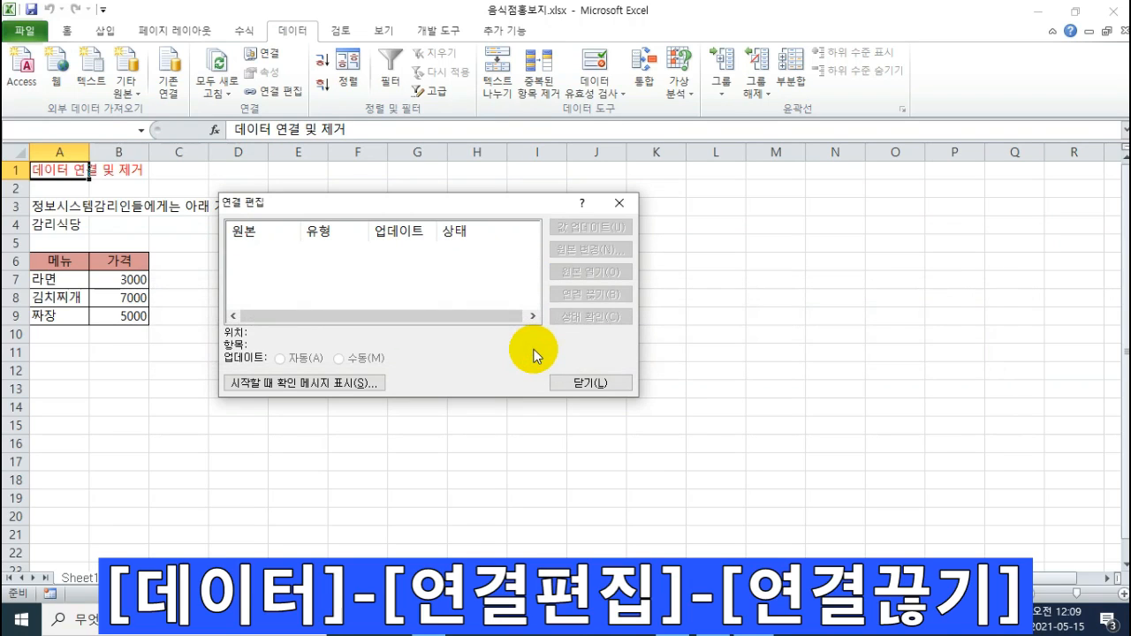
pyautogui.click(590, 382)
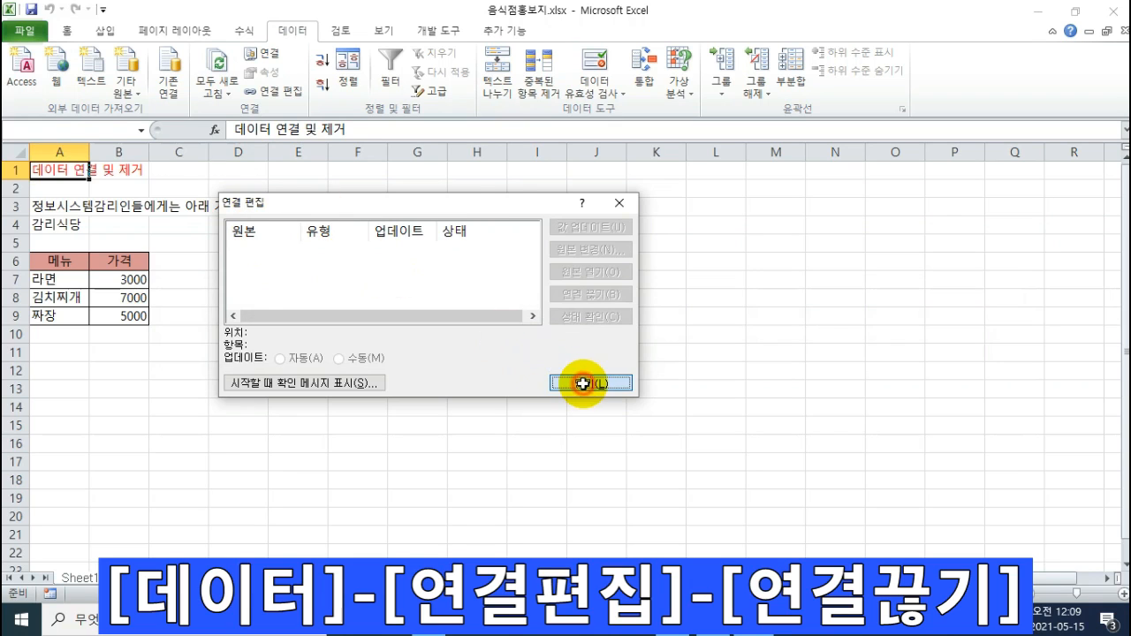
# Close 음식점홍보지.xlsx with the changes saved and reopen it from the 문서 folder.
pyautogui.click(776, 243)
pyautogui.click(1110, 12)
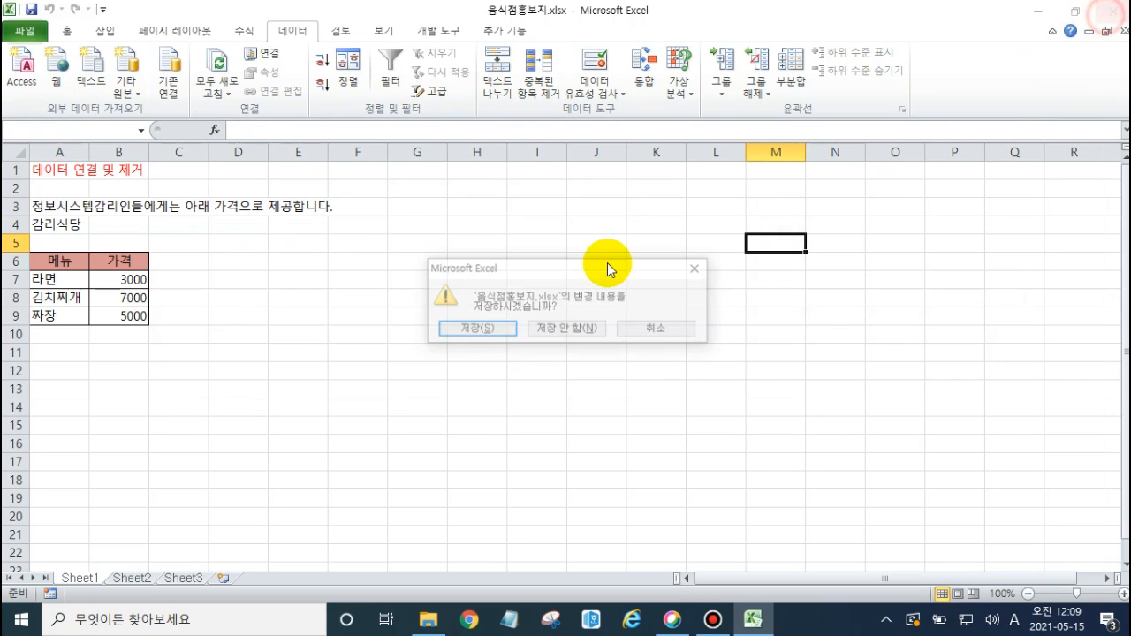
pyautogui.click(478, 323)
pyautogui.click(405, 325)
pyautogui.click(235, 111)
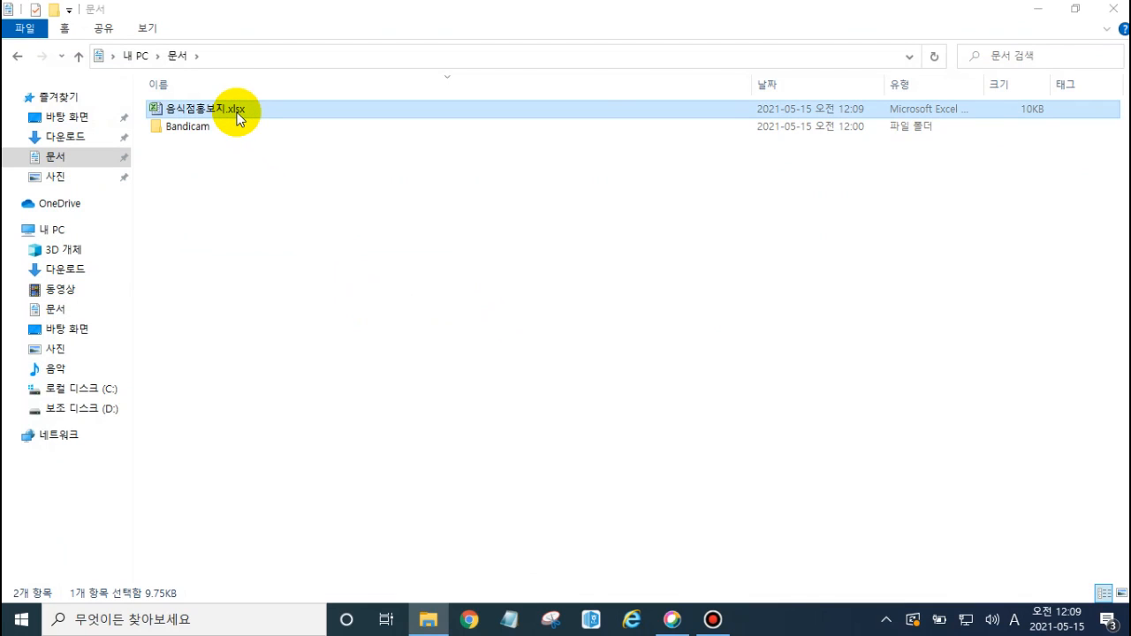
pyautogui.doubleClick(237, 113)
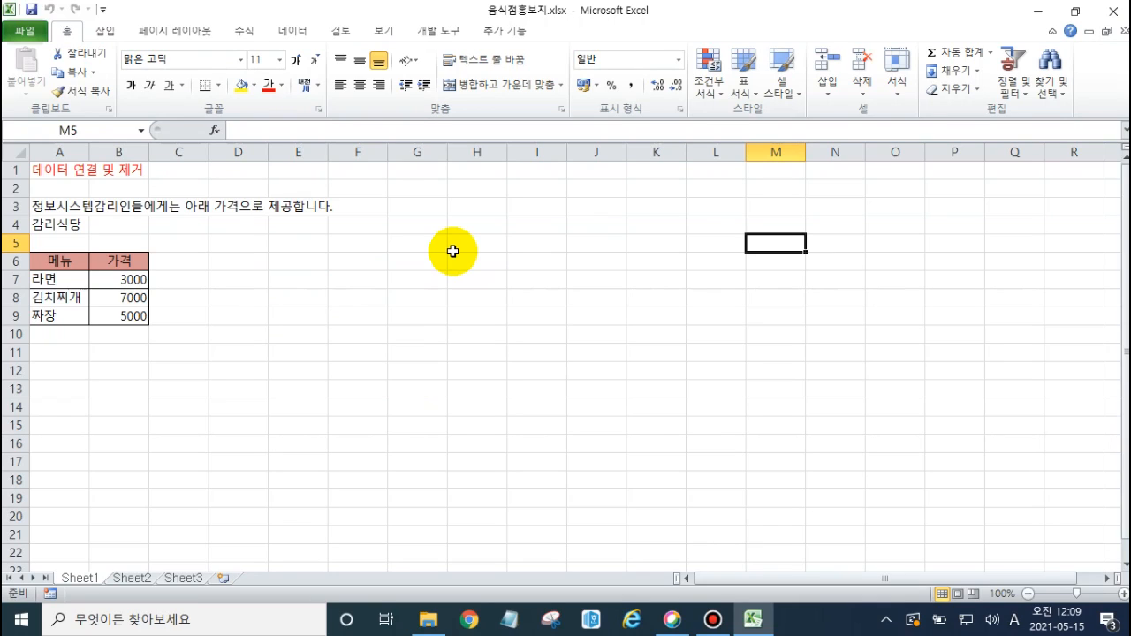
# Check the workbook's connection options and cell A7's content, and narrow the 음식점홍보지.xlsx window to half the screen.
pyautogui.click(298, 31)
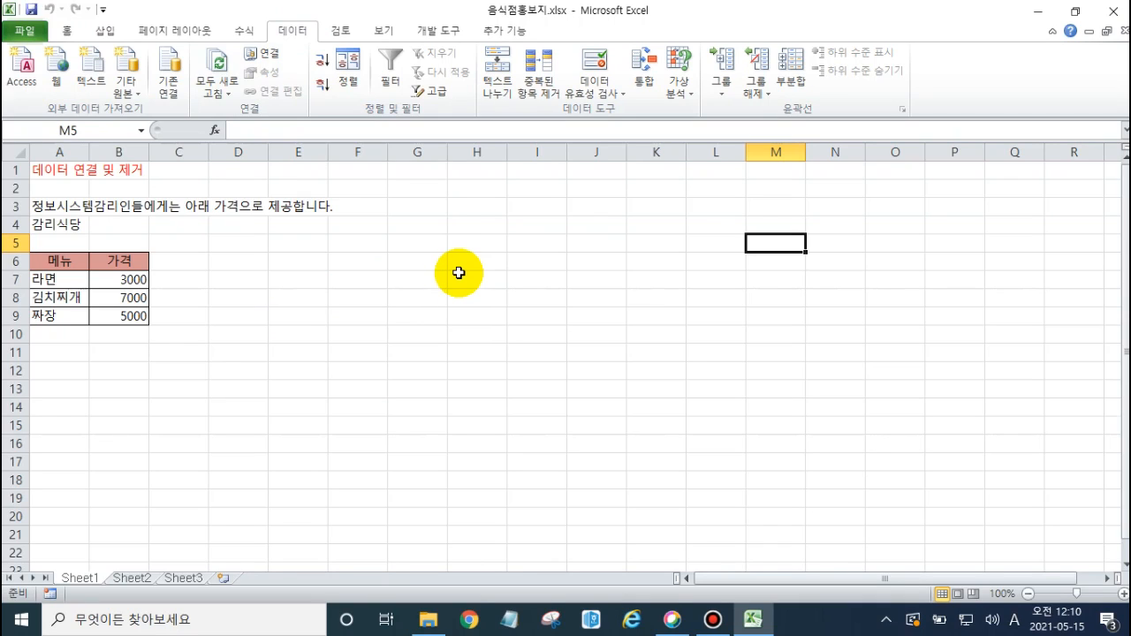
pyautogui.click(74, 285)
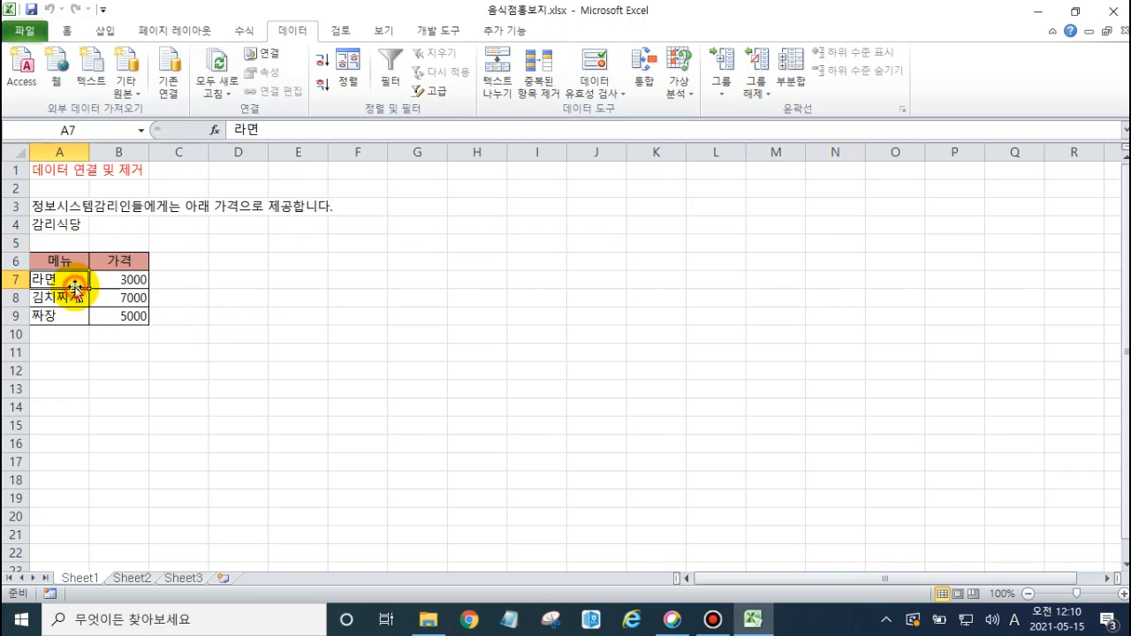
pyautogui.doubleClick(985, 20)
pyautogui.moveTo(581, 93); pyautogui.dragTo(9, 83)
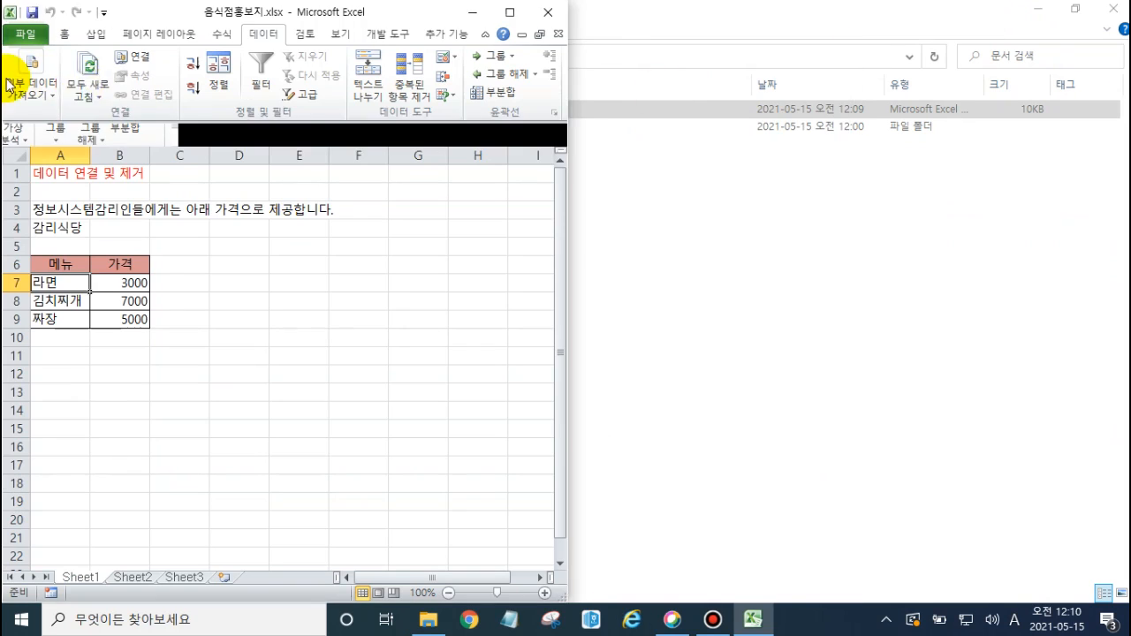
# Transfer 가격표.xlsx from 보조 디스크 (D:) into the 문서 folder.
pyautogui.click(783, 181)
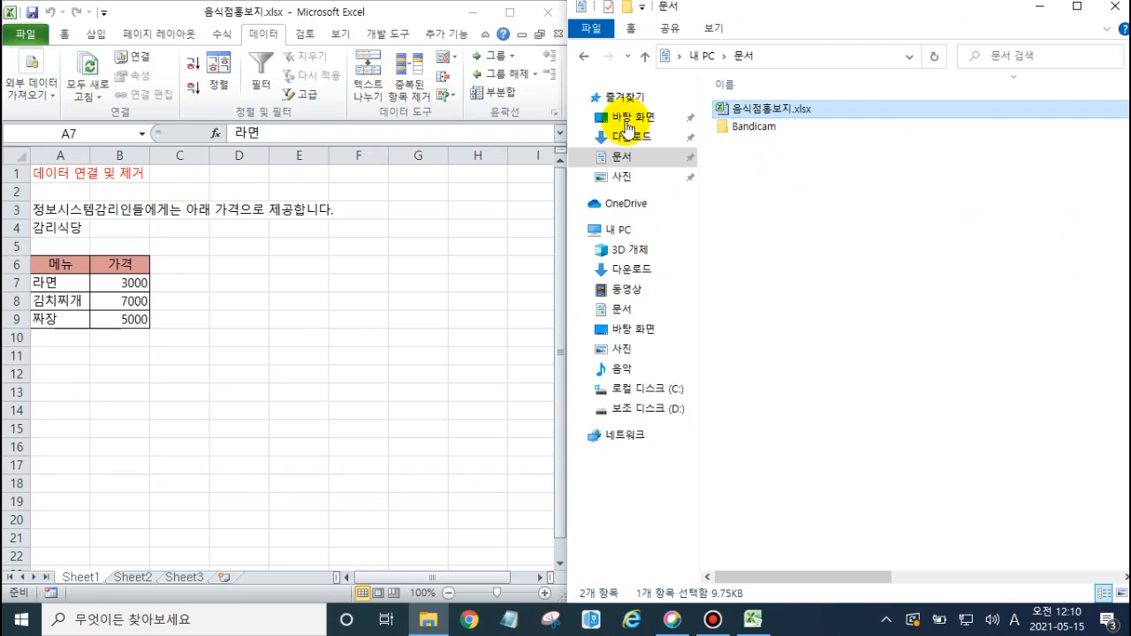
pyautogui.click(667, 407)
pyautogui.click(760, 126)
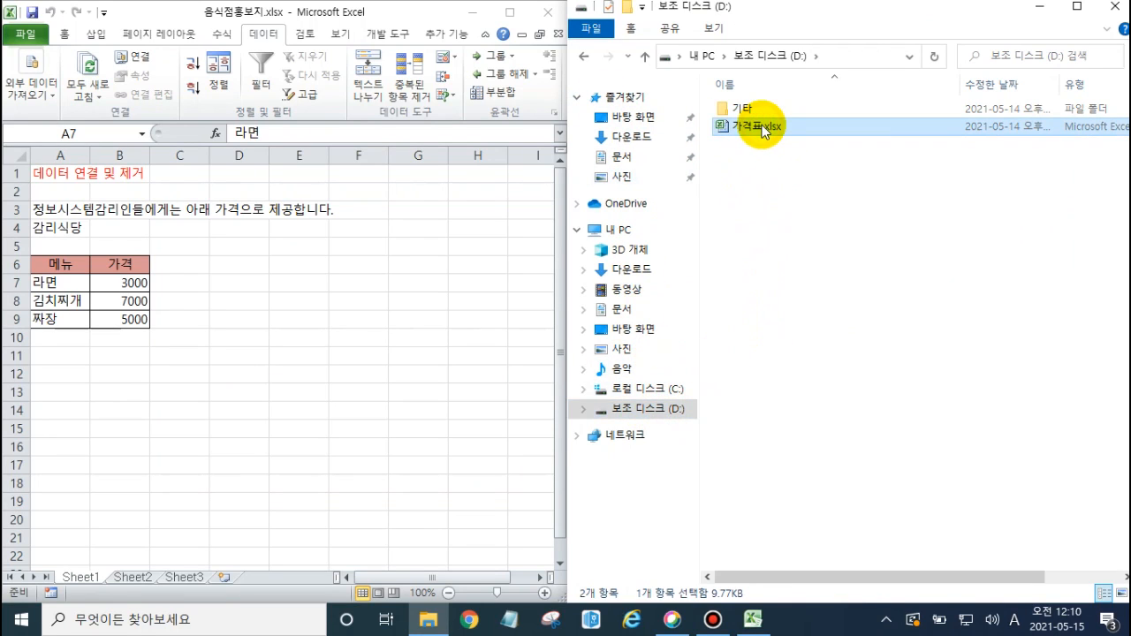
pyautogui.click(621, 157)
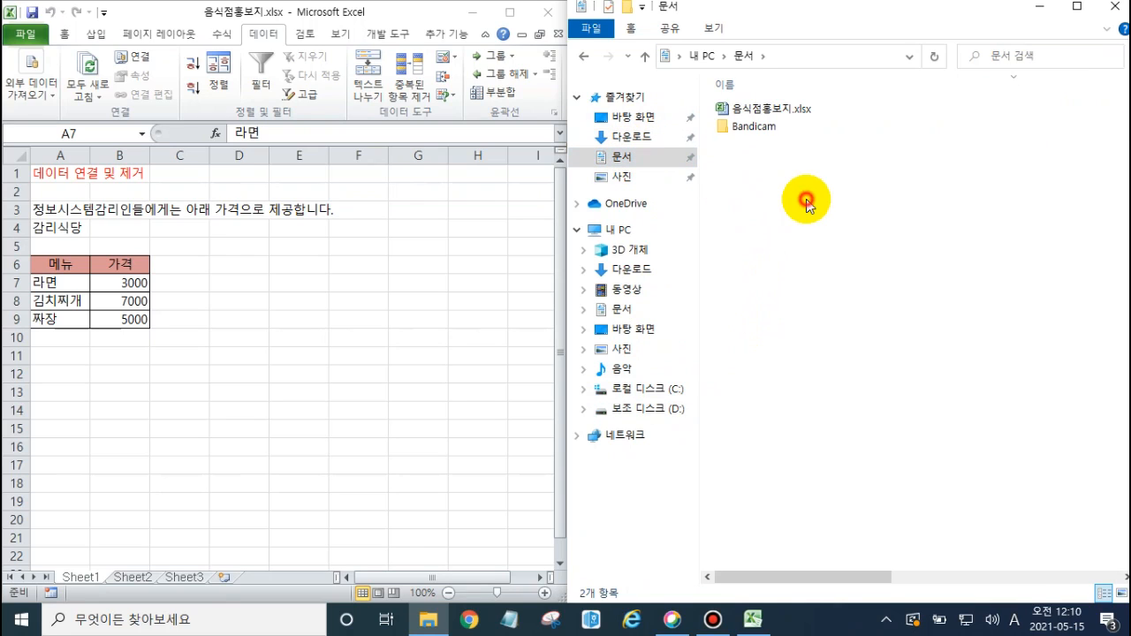
pyautogui.hotkey('ctrl', 'v')
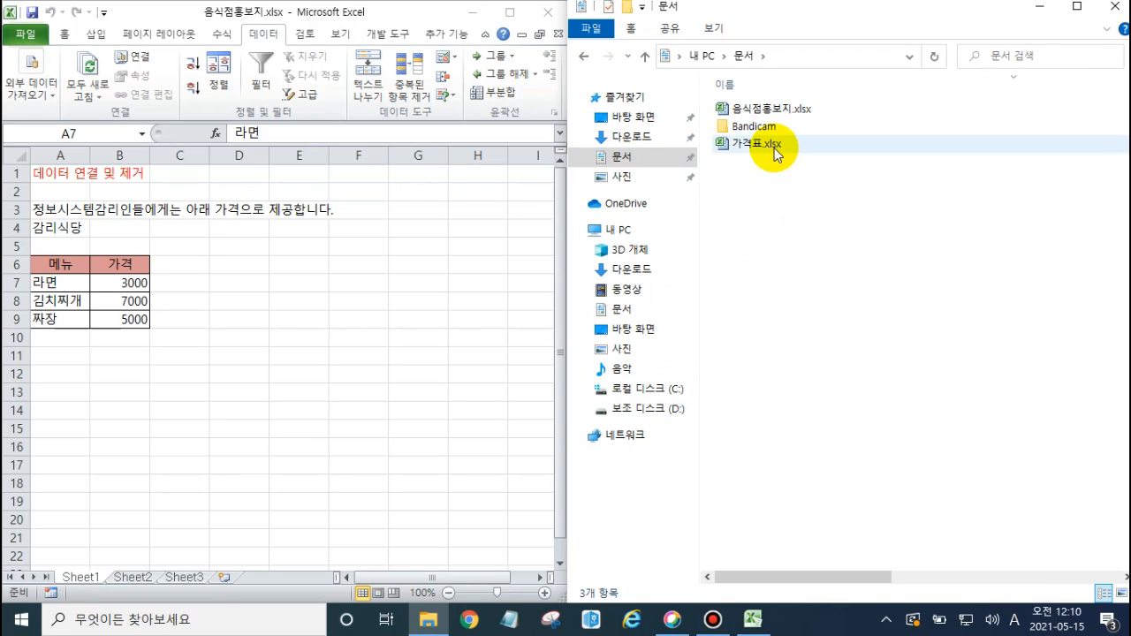
# Open 가격표.xlsx from the 문서 folder and arrange its window side by side with 음식점홍보지.xlsx.
pyautogui.click(775, 152)
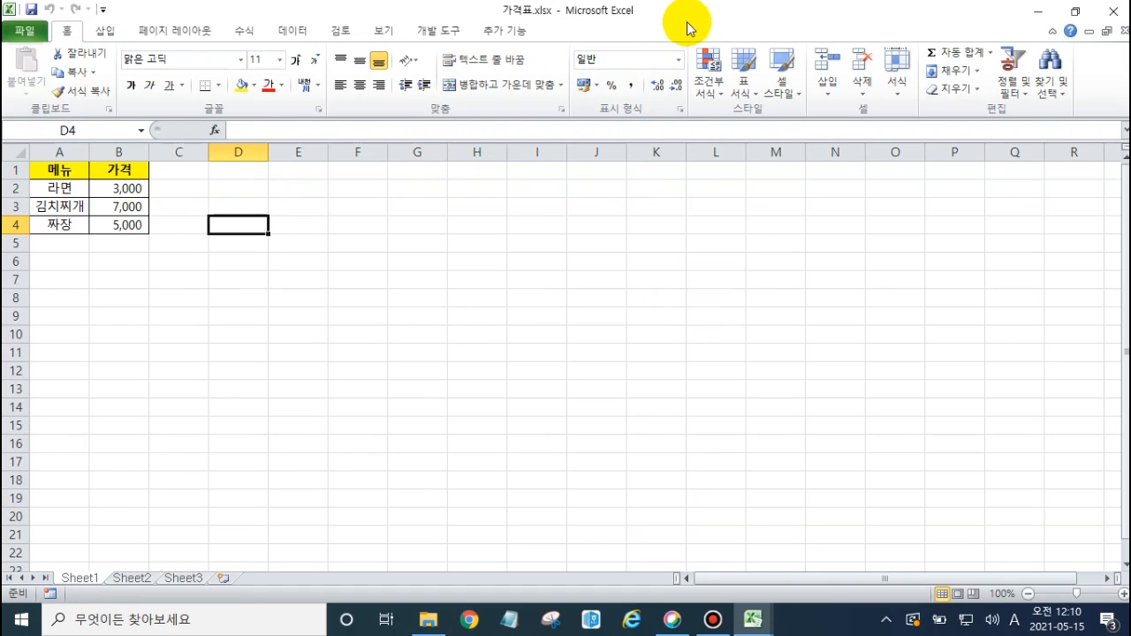
pyautogui.click(691, 19)
pyautogui.doubleClick(690, 19)
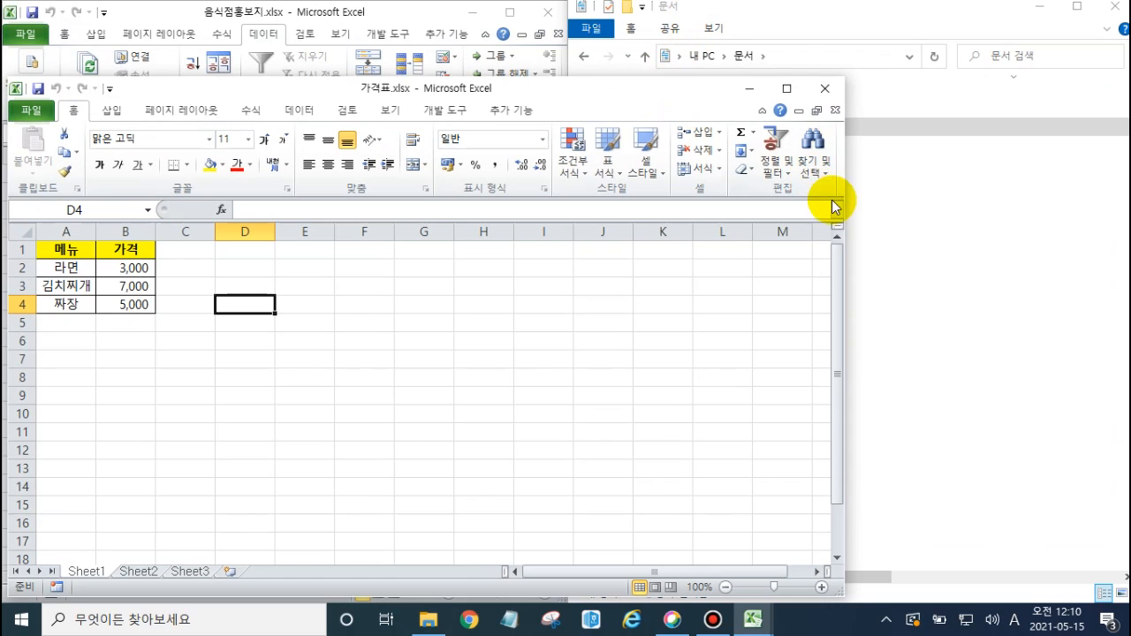
pyautogui.moveTo(844, 208); pyautogui.dragTo(466, 203)
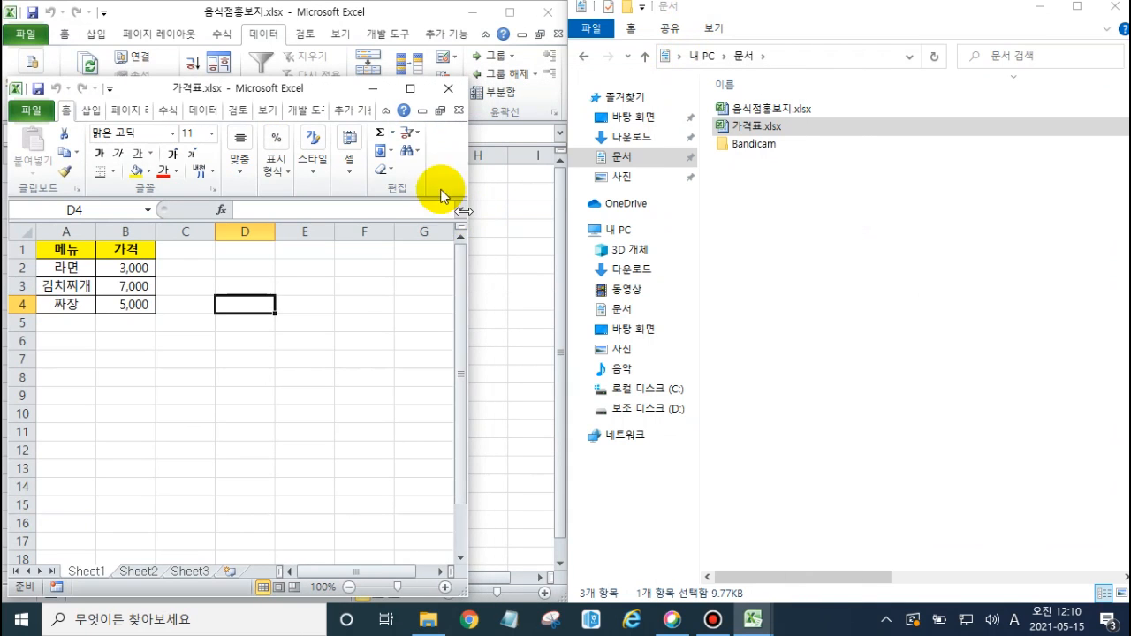
pyautogui.moveTo(318, 96); pyautogui.dragTo(972, 22)
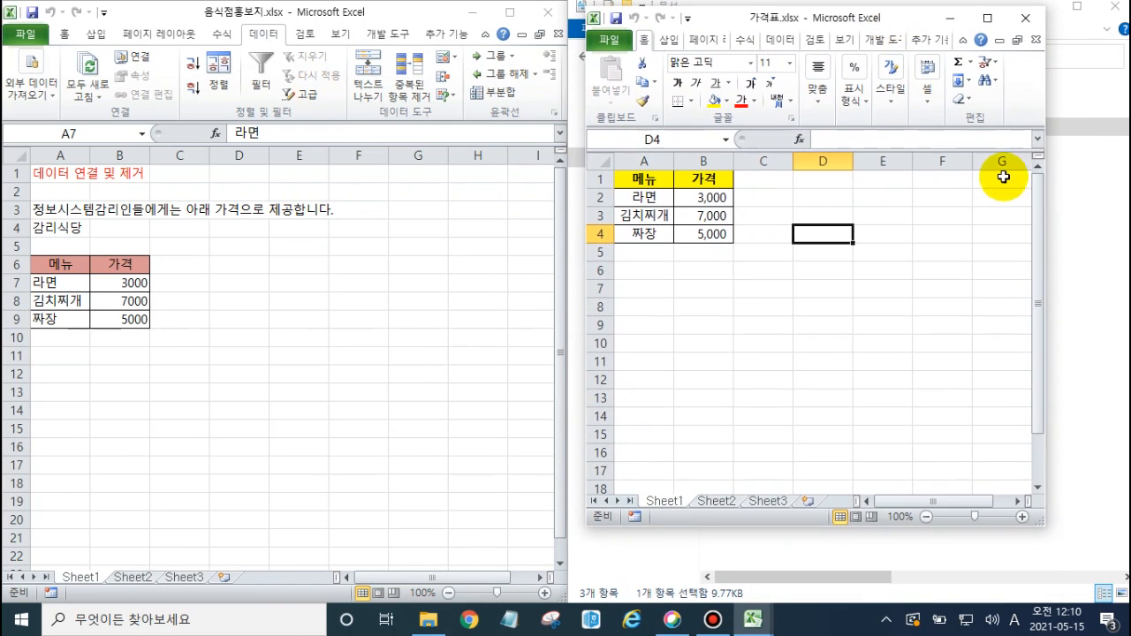
pyautogui.moveTo(1043, 228); pyautogui.dragTo(1105, 222)
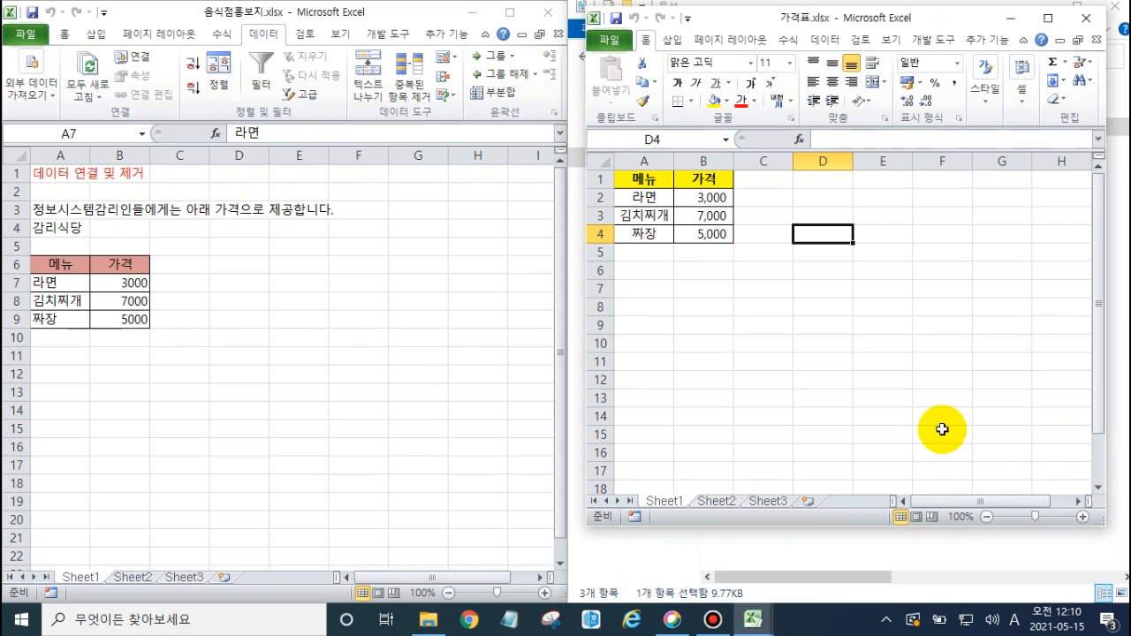
pyautogui.moveTo(876, 525); pyautogui.dragTo(871, 570)
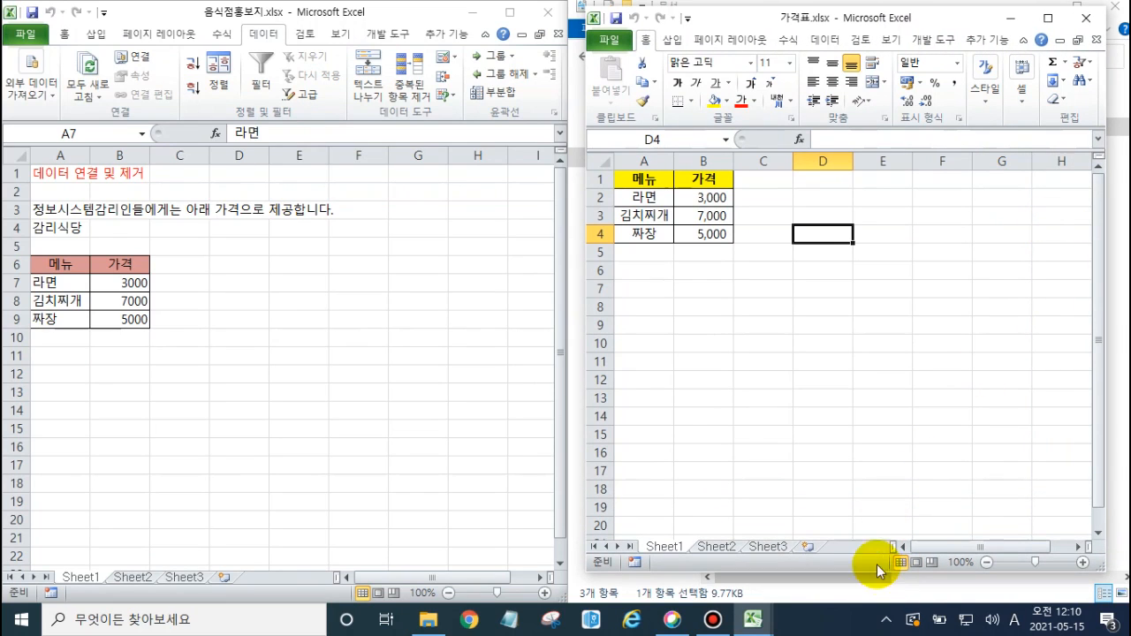
# Clear the menu and price entries in A7:B9 of 음식점홍보지.xlsx, keeping the header row.
pyautogui.moveTo(60, 264); pyautogui.dragTo(125, 313)
pyautogui.click(125, 307)
pyautogui.click(76, 266)
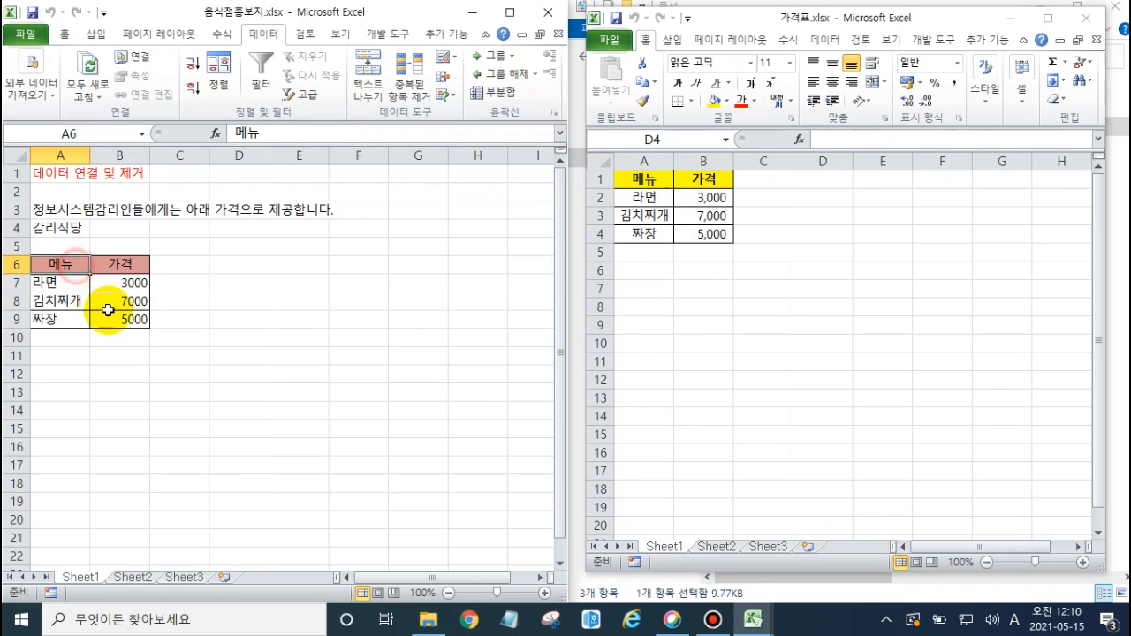
pyautogui.moveTo(75, 283); pyautogui.dragTo(120, 319)
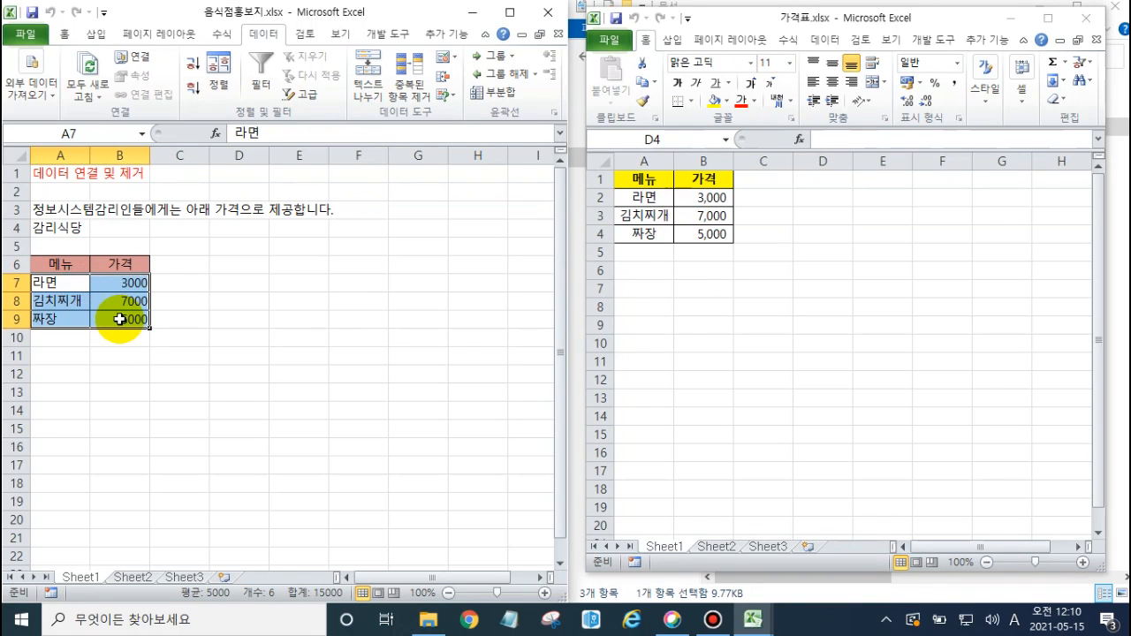
pyautogui.press('Delete')
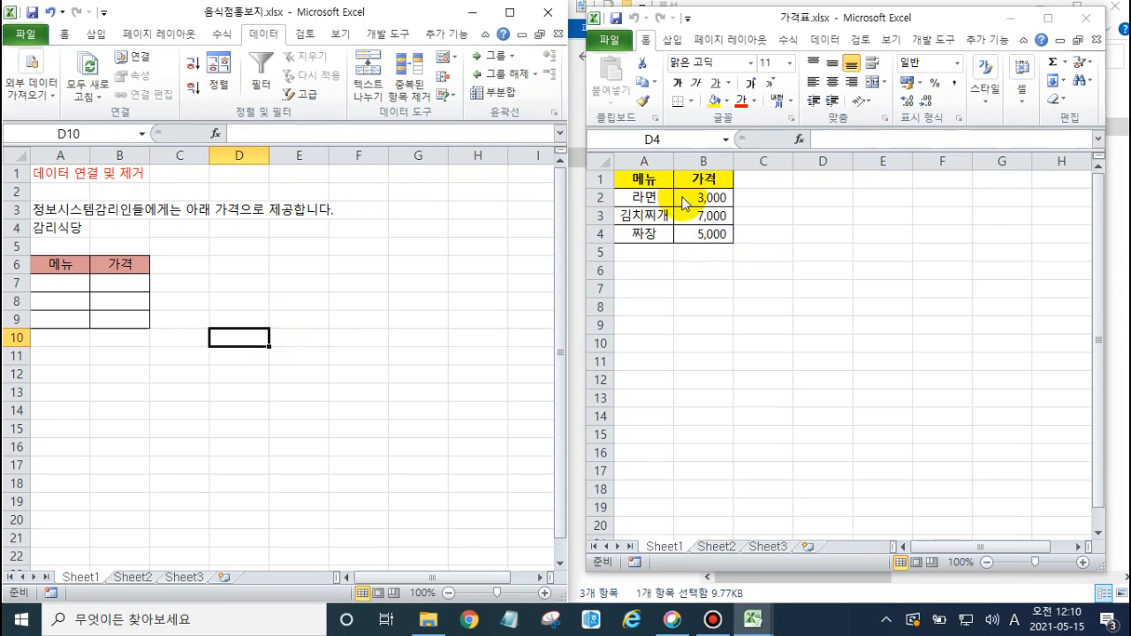
# Enter the external reference =[가격표]Sheet1!A2 in cell A7 of 음식점홍보지.xlsx.
pyautogui.click(707, 217)
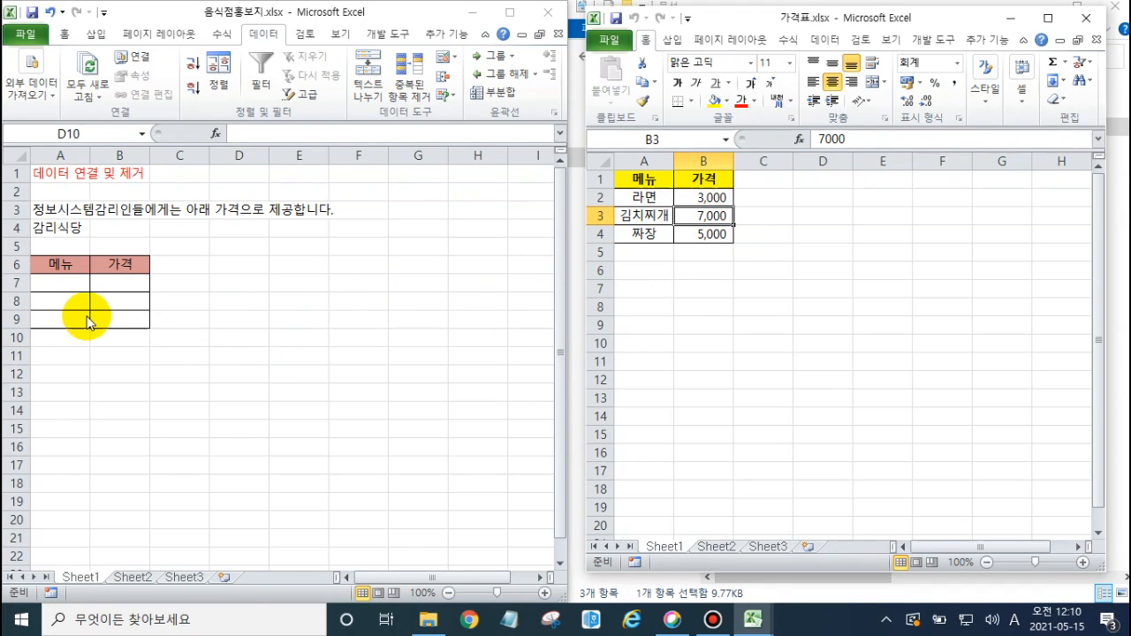
pyautogui.click(58, 281)
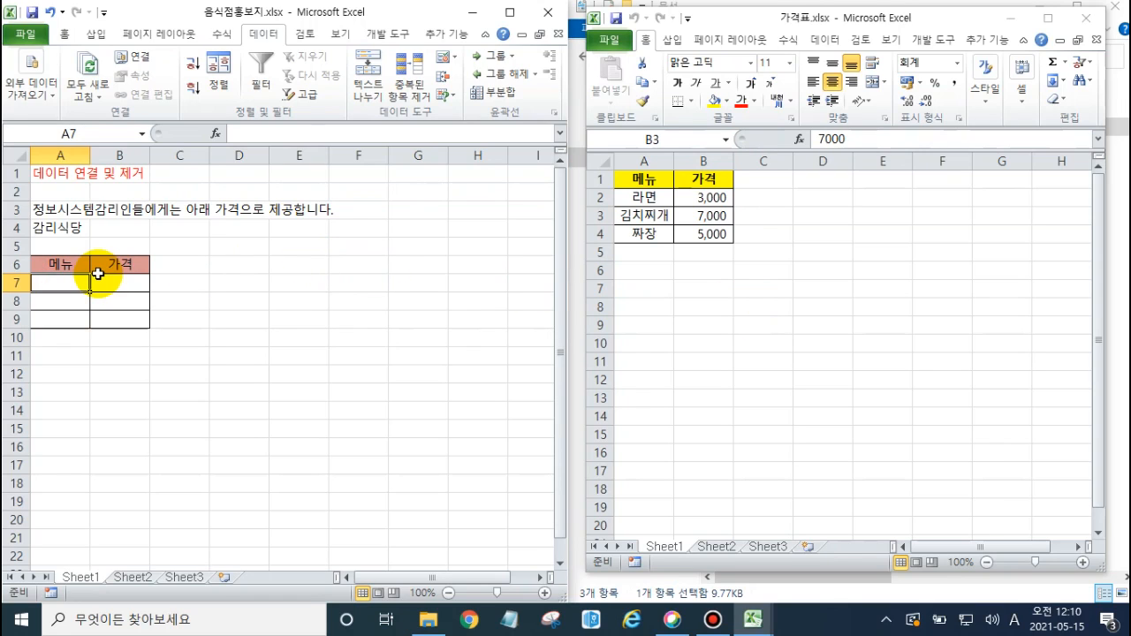
pyautogui.write('=')
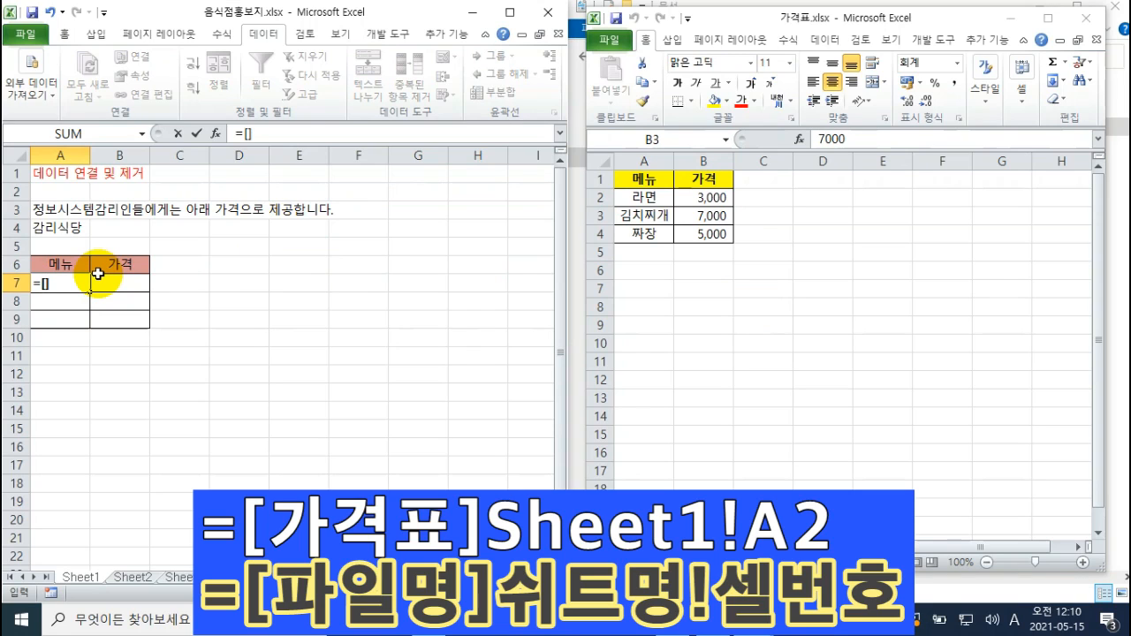
pyautogui.write('[]')
pyautogui.press('Return')
pyautogui.press('Return')
pyautogui.write('가격')
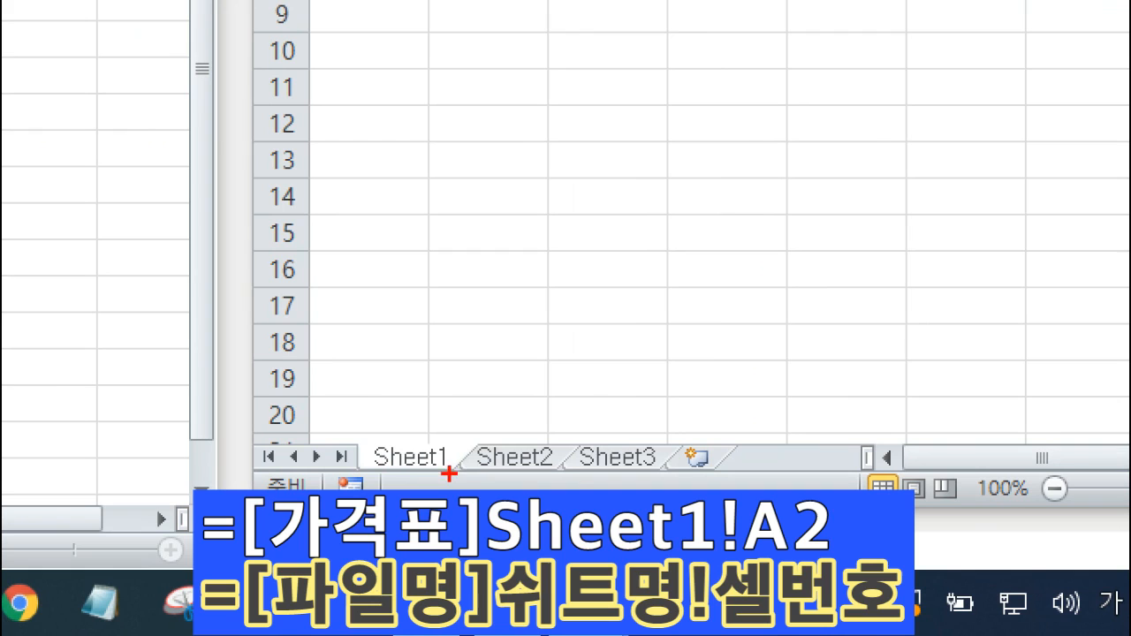
pyautogui.moveTo(449, 474)
pyautogui.mouseDown()
pyautogui.moveTo(376, 393)
pyautogui.moveTo(446, 482)
pyautogui.mouseUp()
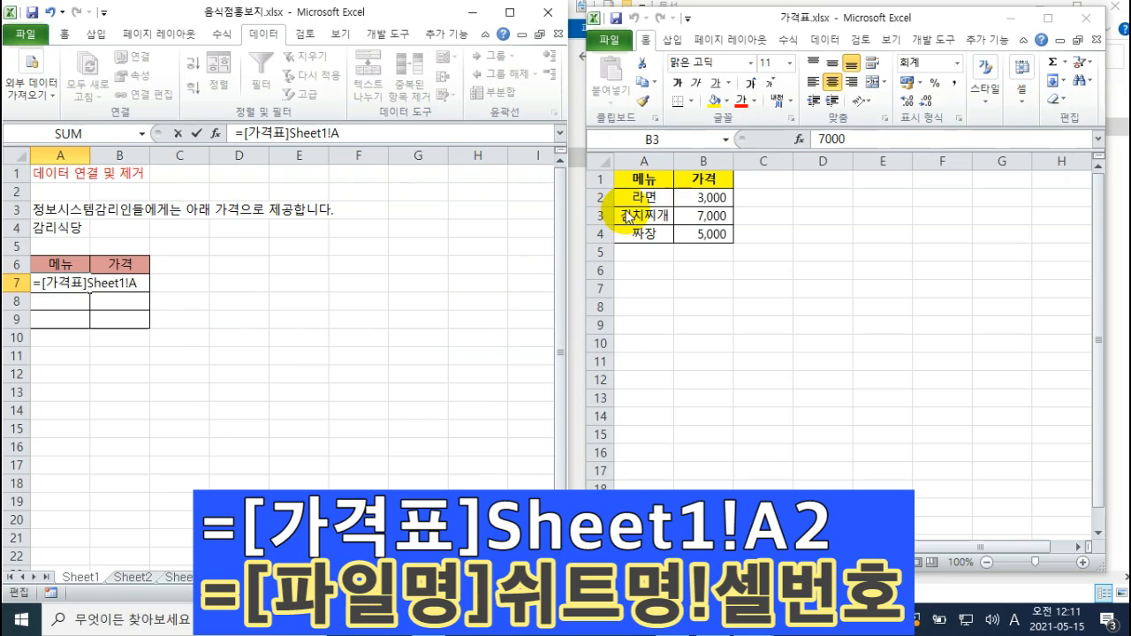
pyautogui.press('Return')
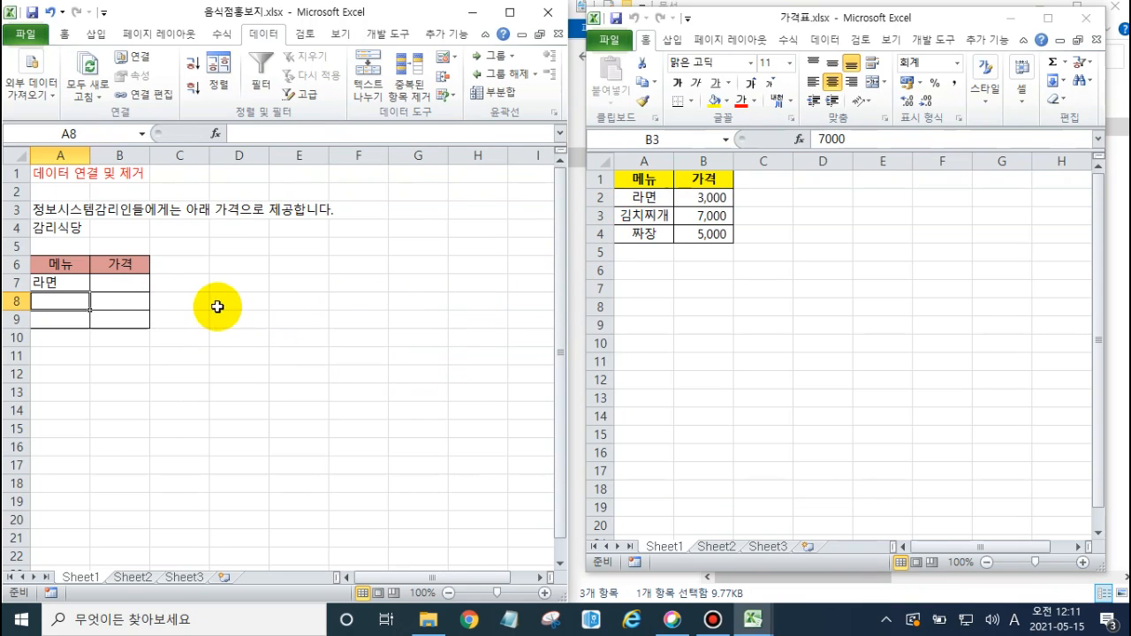
# Copy cell A7's link formula to B7, A8:A9 and B8:B9 to fill the menu and price table.
pyautogui.click(70, 285)
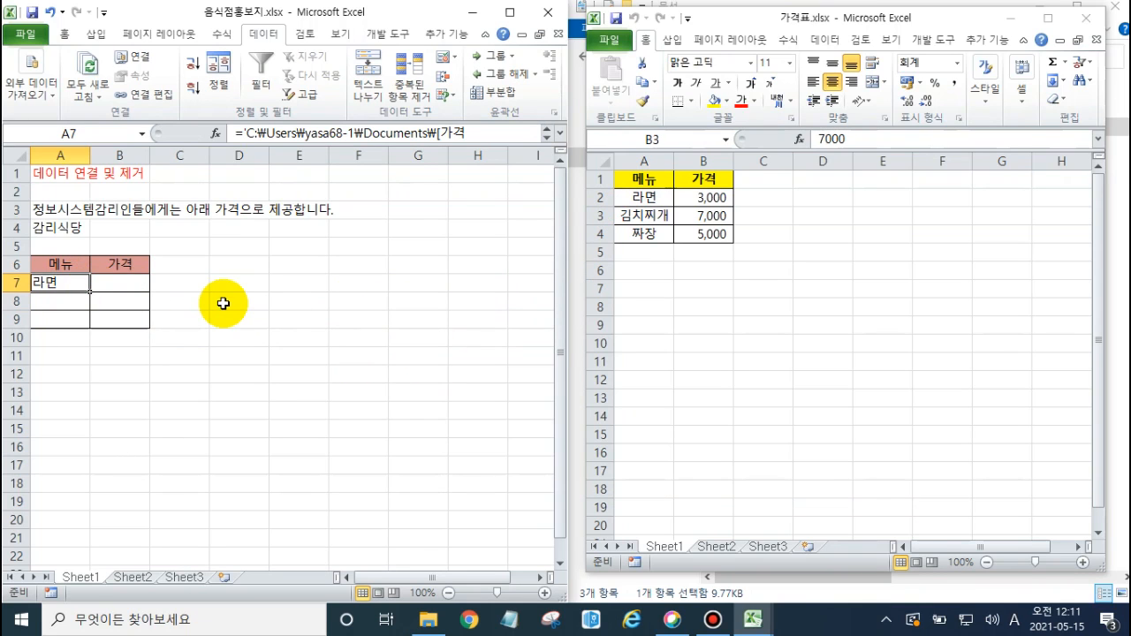
pyautogui.hotkey('ctrl', 'c')
pyautogui.press('Right')
pyautogui.hotkey('ctrl', 'v')
pyautogui.press('Left')
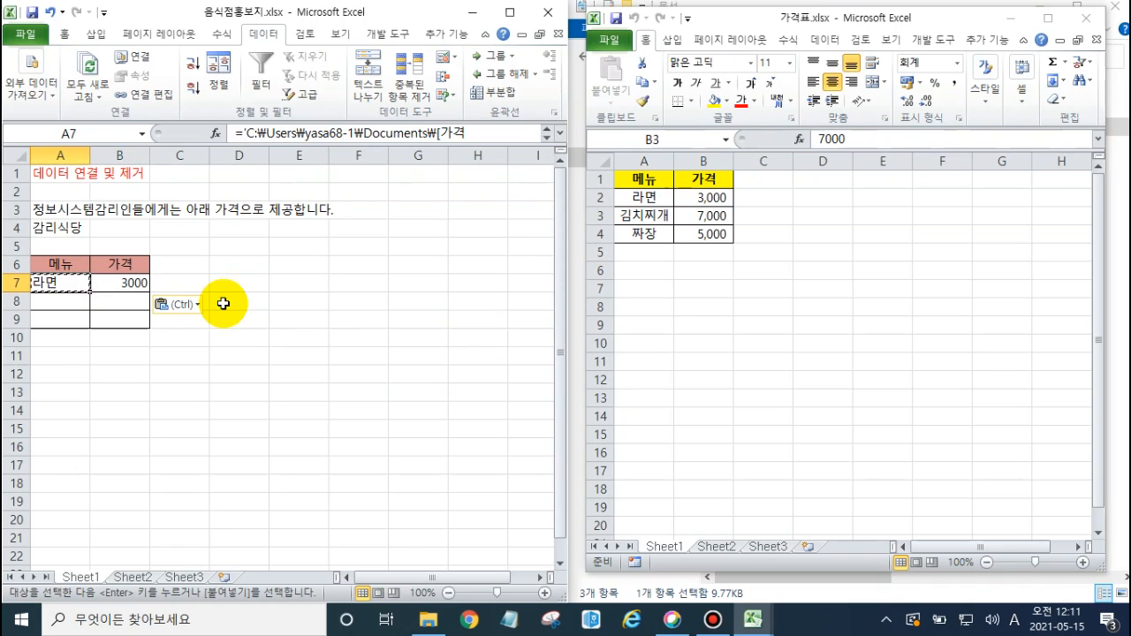
pyautogui.press('Down')
pyautogui.hotkey('ctrl', 'v')
pyautogui.press('Down')
pyautogui.hotkey('ctrl', 'v')
pyautogui.press('Up')
pyautogui.press('Right')
pyautogui.hotkey('ctrl', 'v')
pyautogui.press('Down')
pyautogui.hotkey('ctrl', 'v')
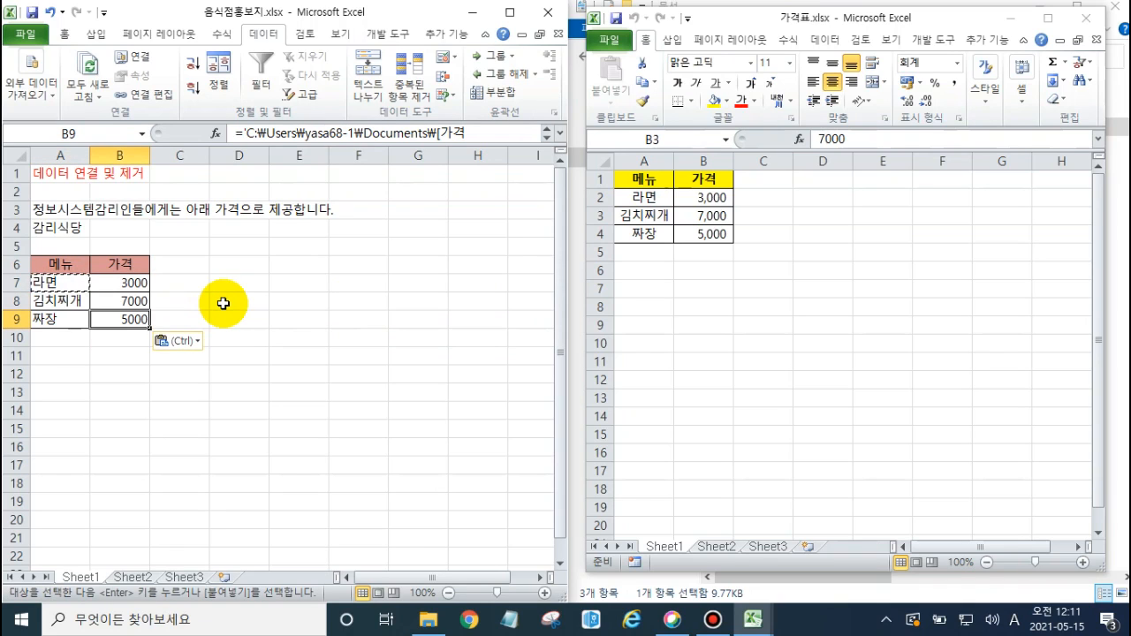
pyautogui.press('Left')
pyautogui.press('Escape')
pyautogui.press('Right')
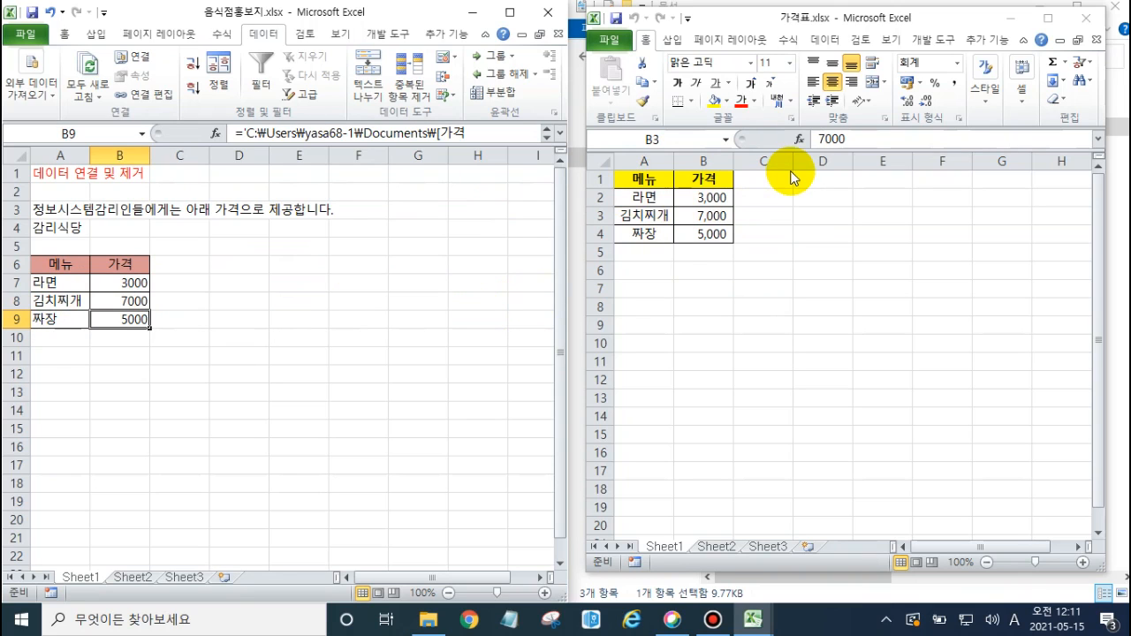
# Close 가격표.xlsx, close 음식점홍보지.xlsx with its changes saved, and maximize the 문서 folder window.
pyautogui.click(1083, 27)
pyautogui.click(548, 12)
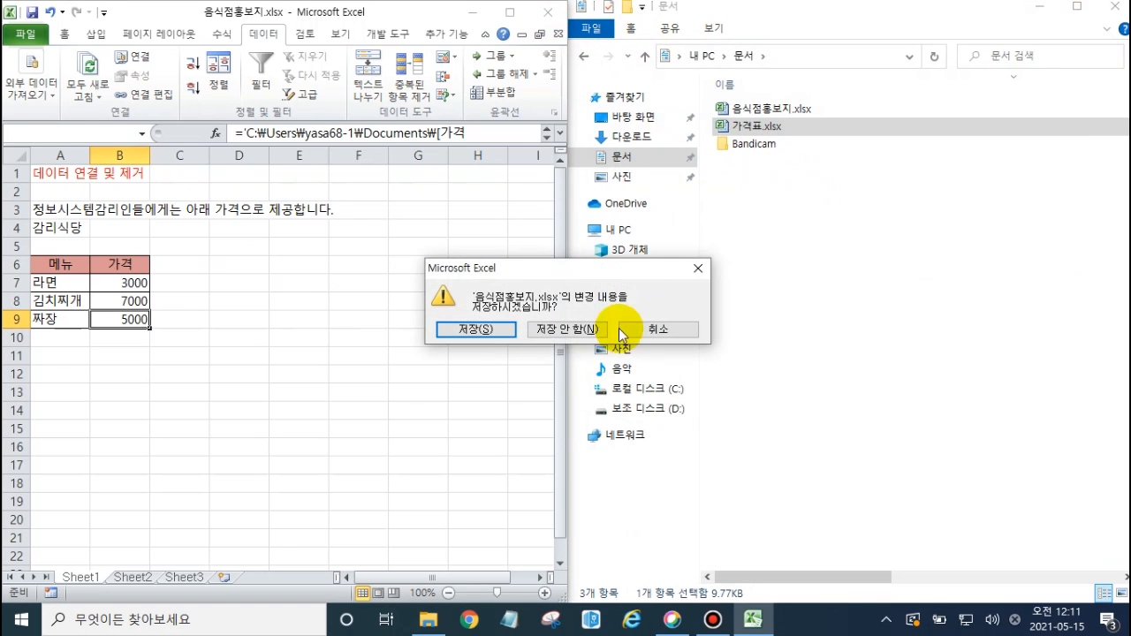
pyautogui.click(493, 334)
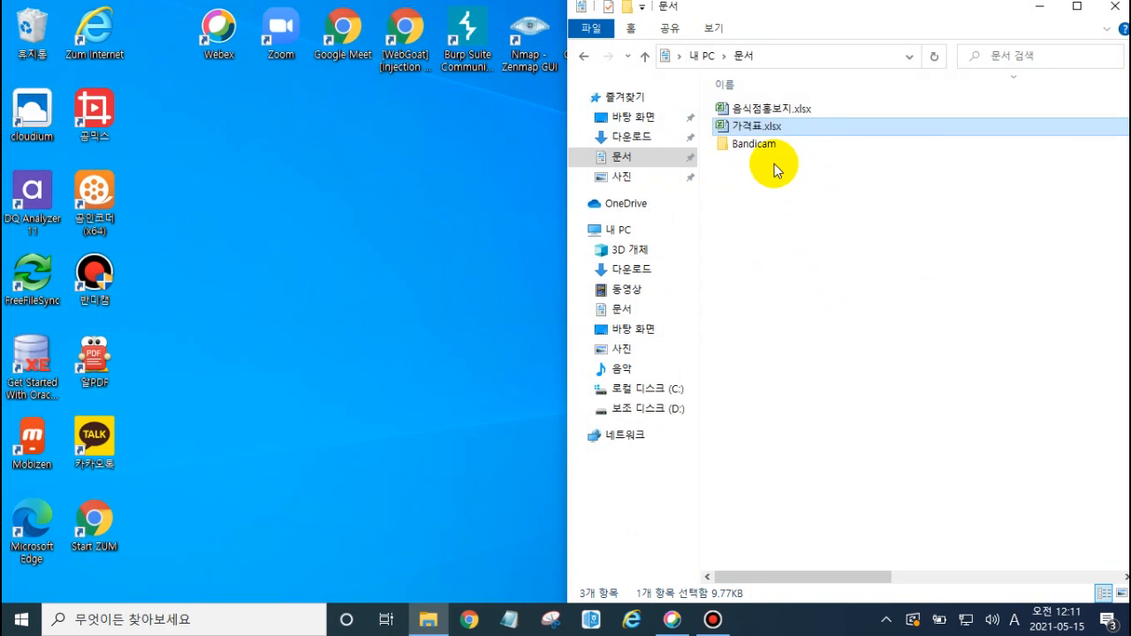
pyautogui.click(1077, 9)
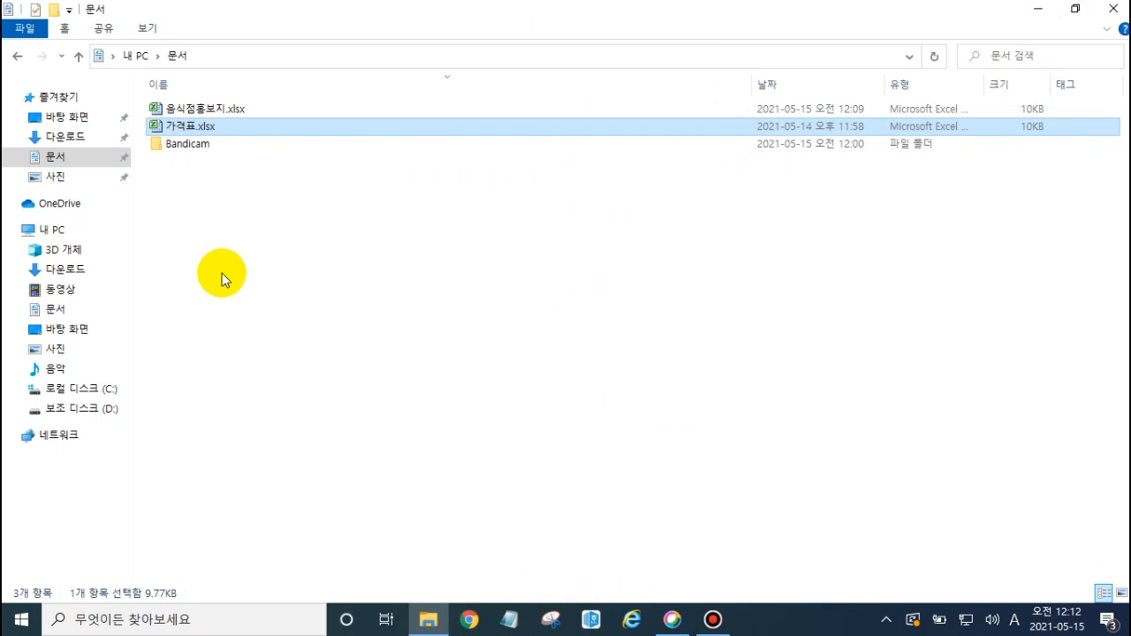
# Open 가격표.xlsx from the 문서 folder to view its price table, and close it.
pyautogui.click(209, 133)
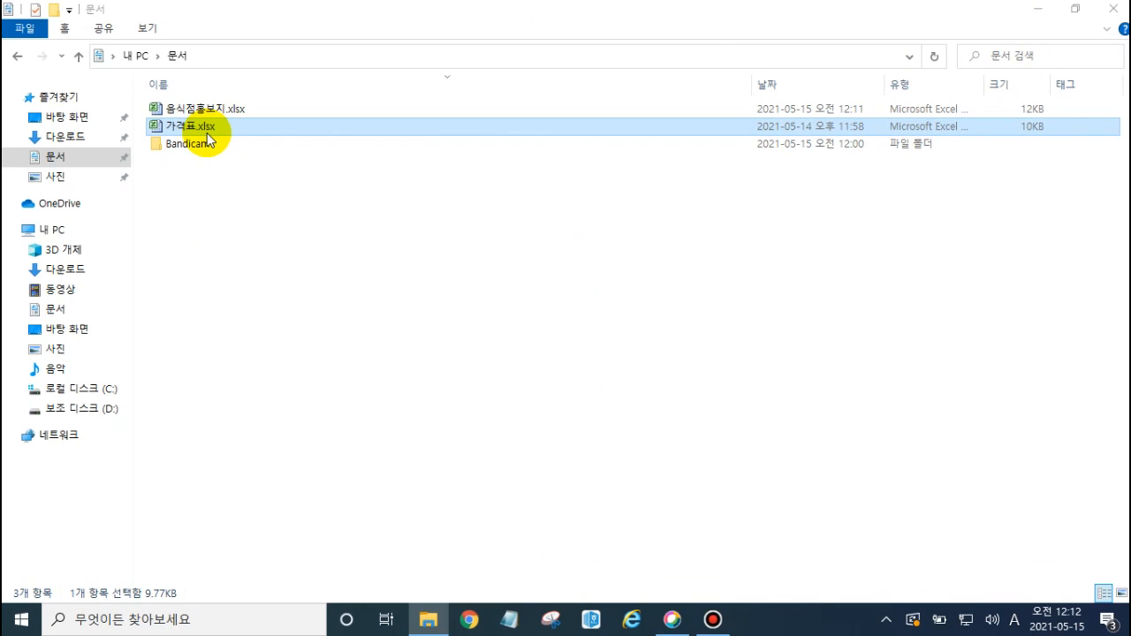
pyautogui.doubleClick(209, 131)
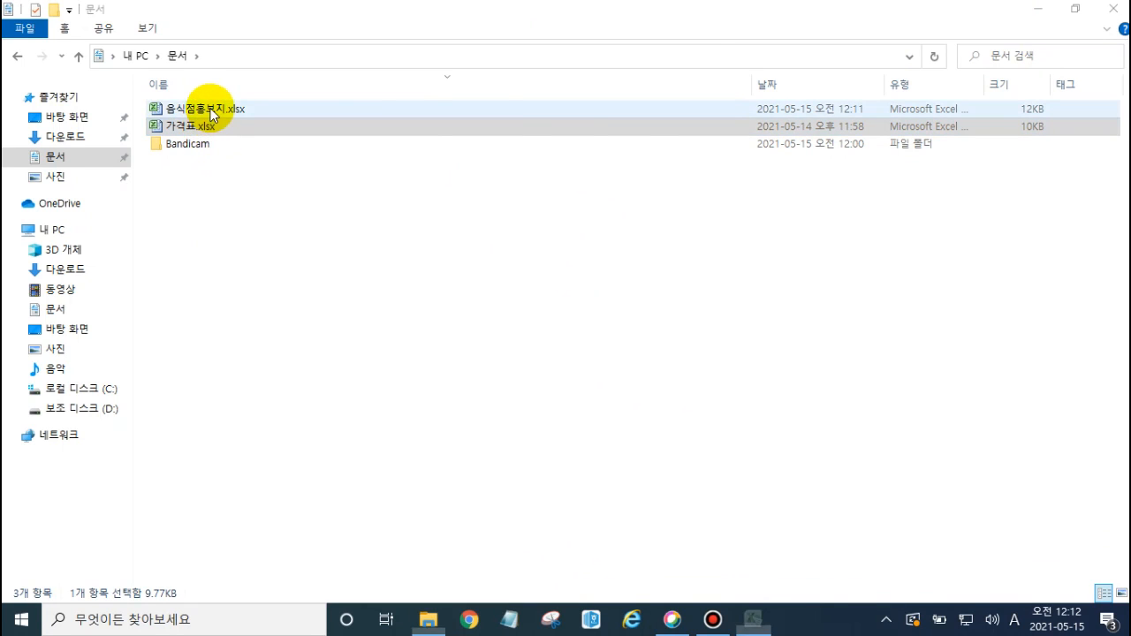
pyautogui.click(824, 89)
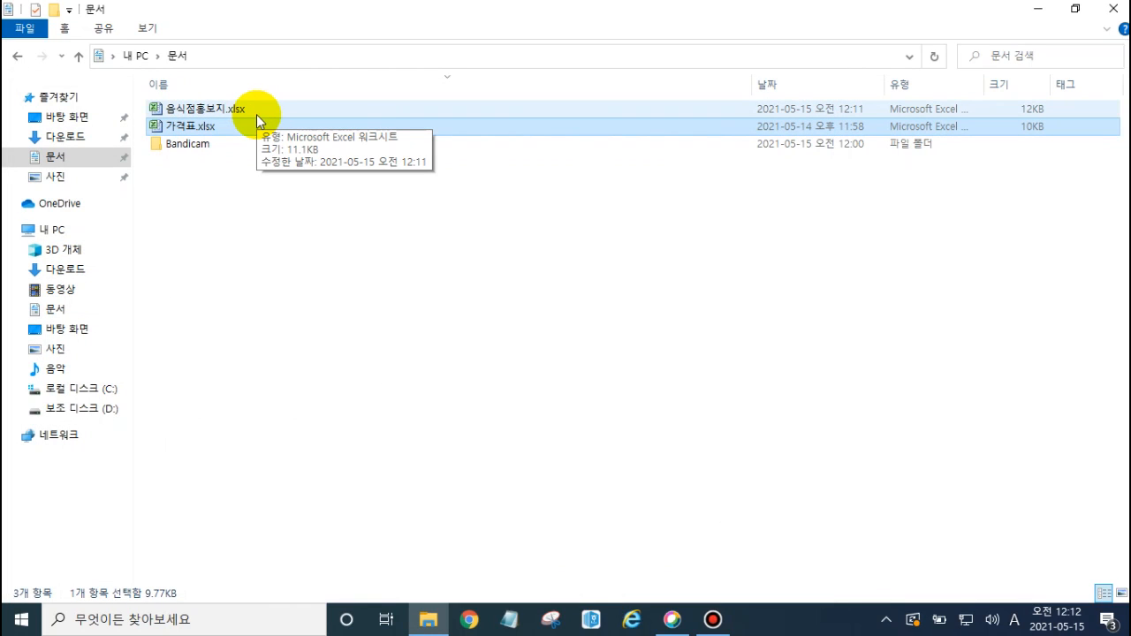
pyautogui.click(227, 189)
pyautogui.click(201, 130)
pyautogui.doubleClick(199, 129)
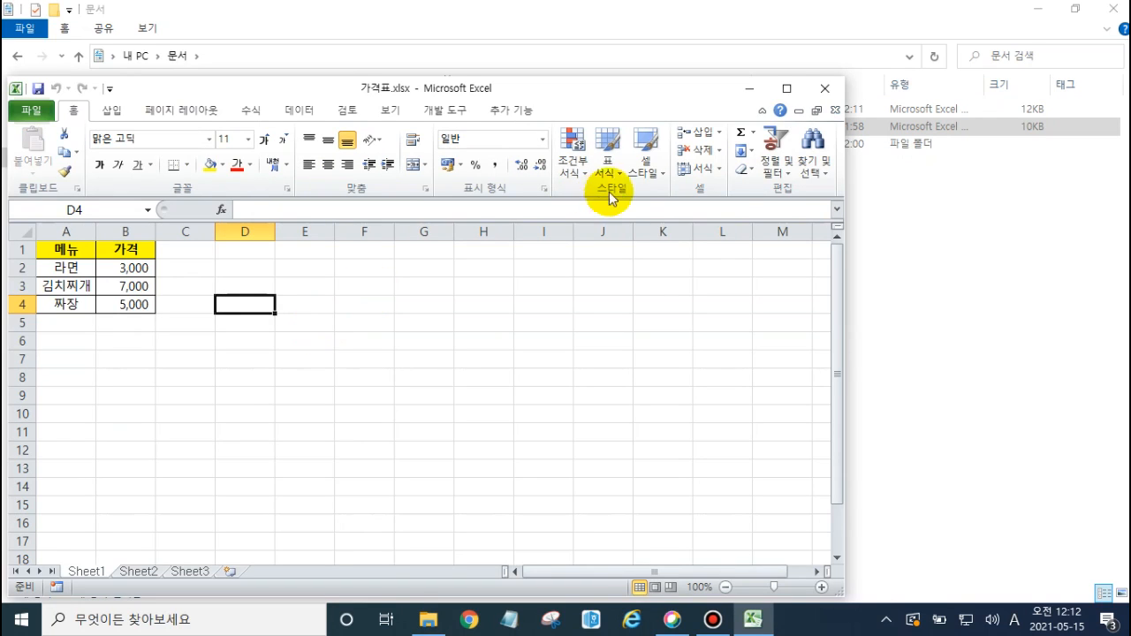
pyautogui.click(825, 89)
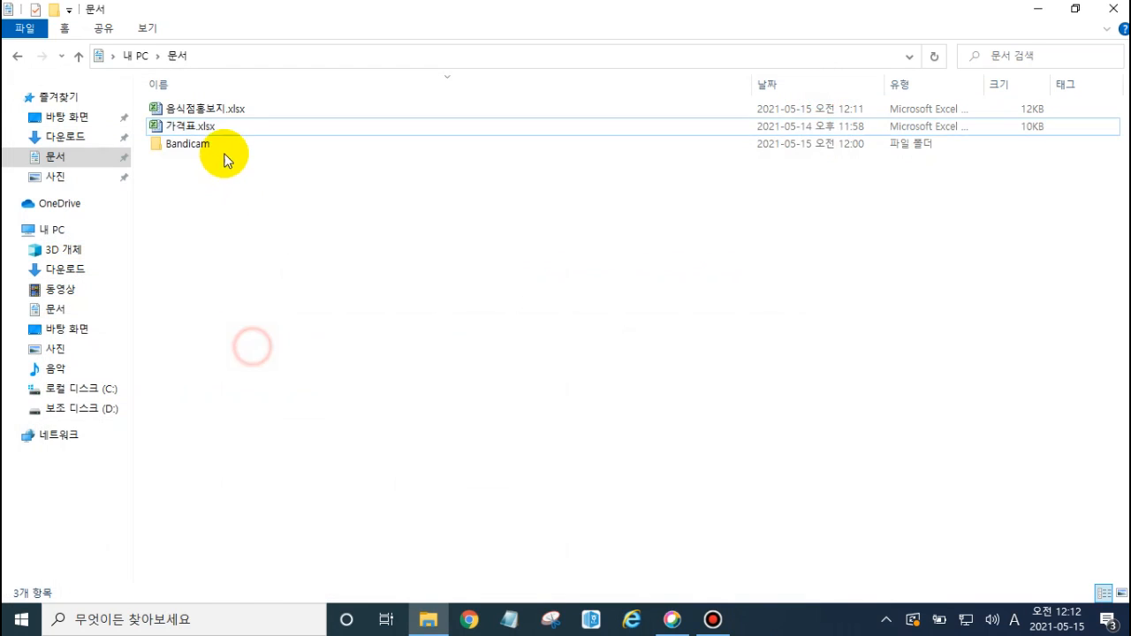
# Make a copy of 음식점홍보지.xlsx in the 문서 folder.
pyautogui.click(237, 109)
pyautogui.hotkey('ctrl', 'v')
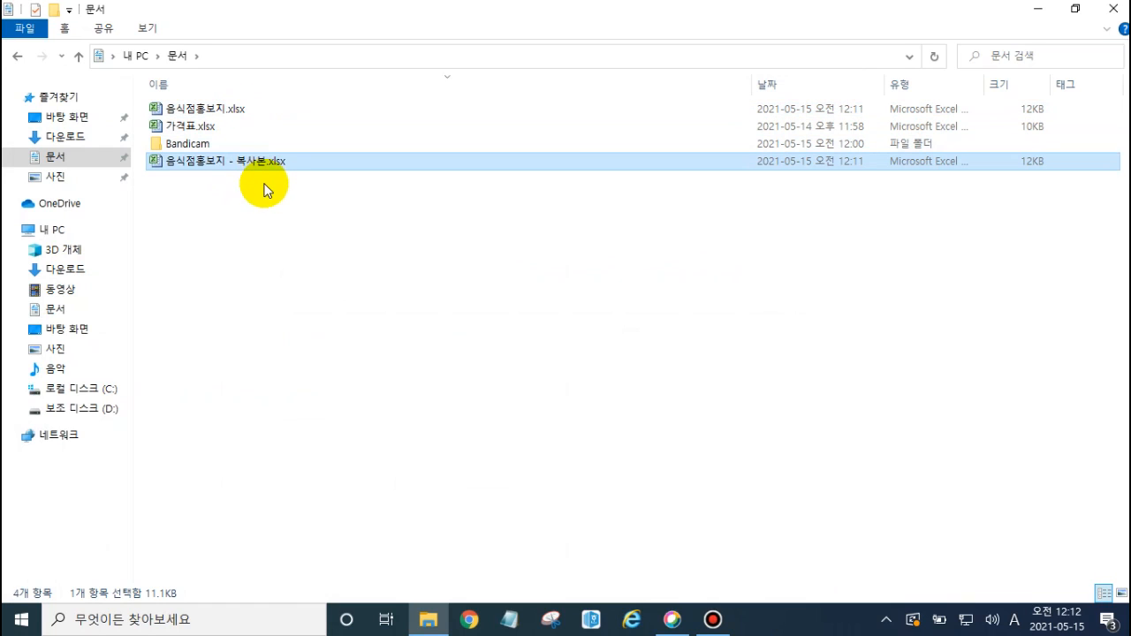
# Rename the copied workbook as 음식점홍보지2.xlsx and sort the 문서 folder by name.
pyautogui.press('F2')
pyautogui.press('Hangul_Hanja')
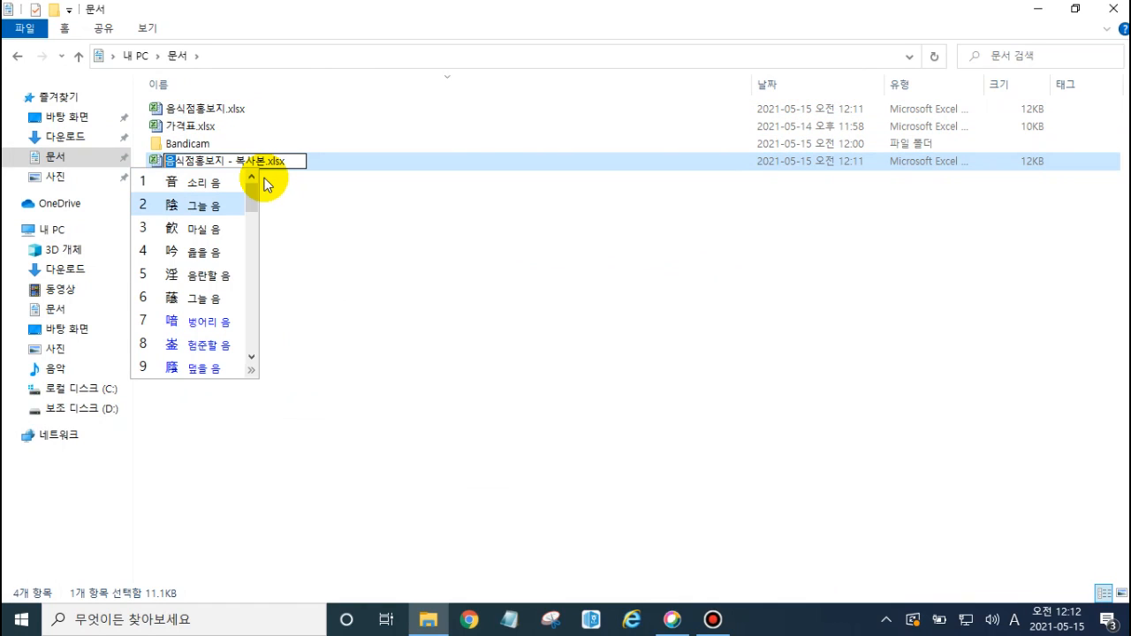
pyautogui.press('Escape')
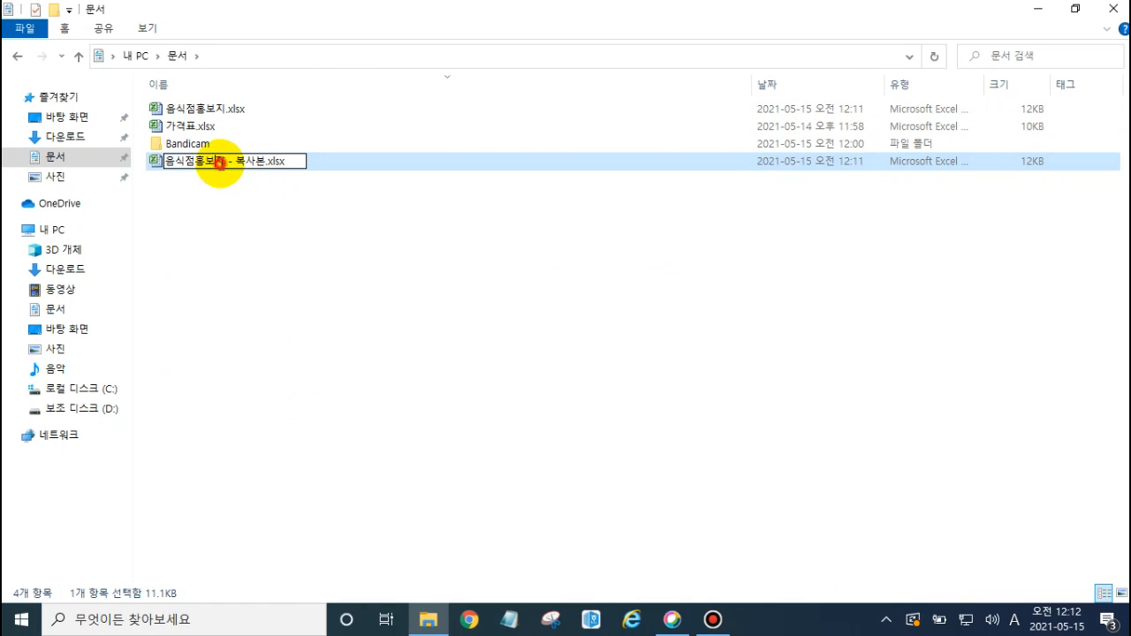
pyautogui.click(219, 163)
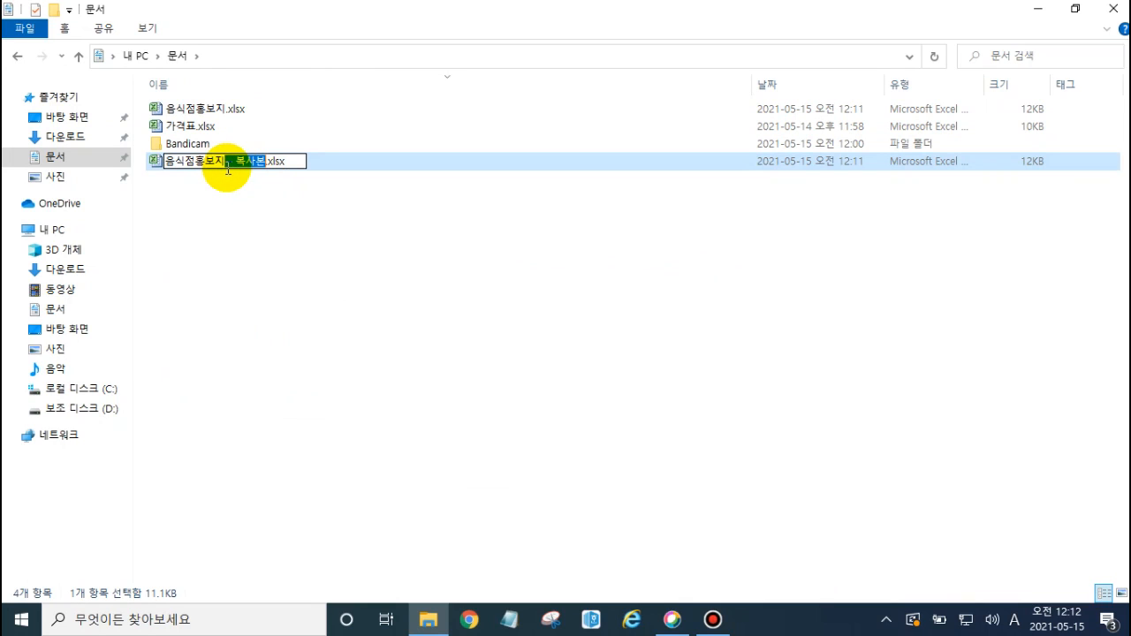
pyautogui.write('2')
pyautogui.press('Return')
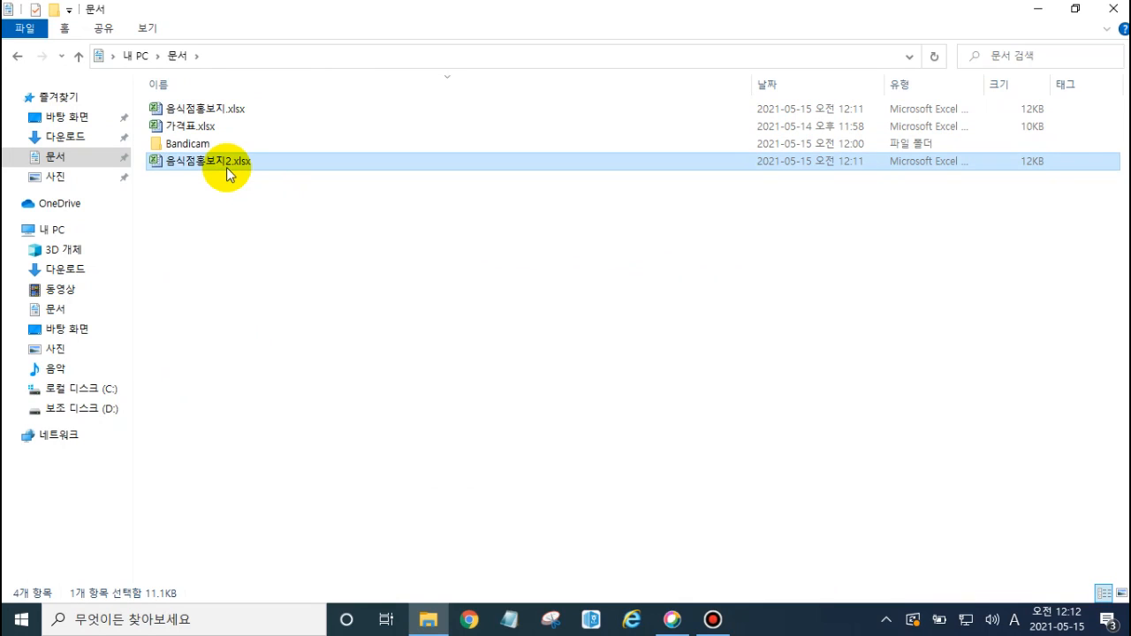
pyautogui.click(324, 81)
pyautogui.click(300, 214)
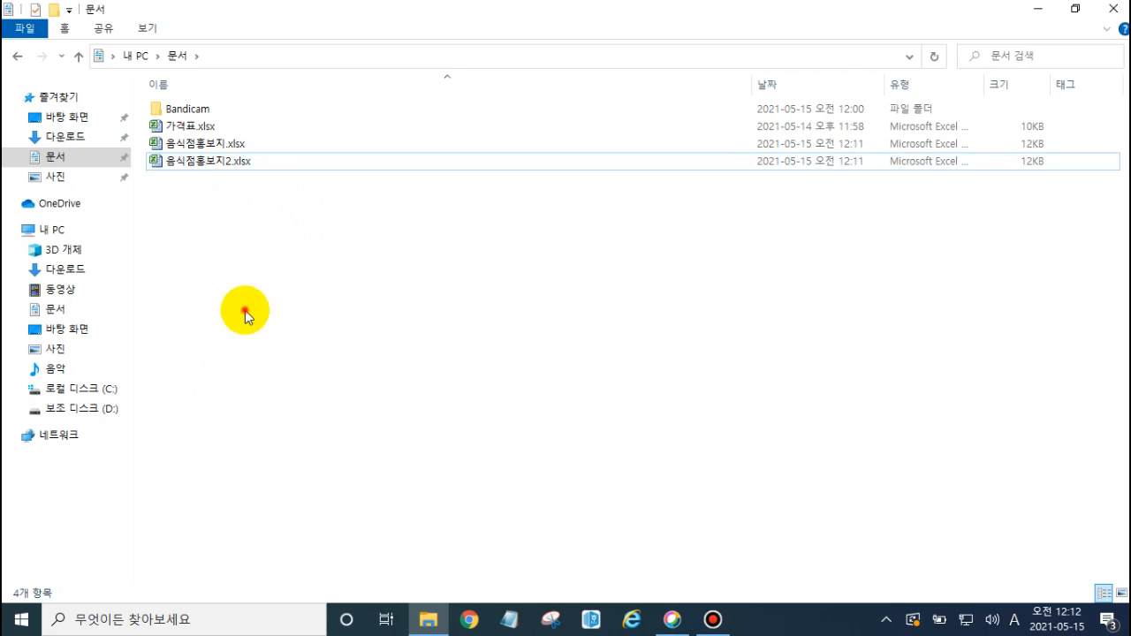
pyautogui.click(212, 166)
pyautogui.click(210, 145)
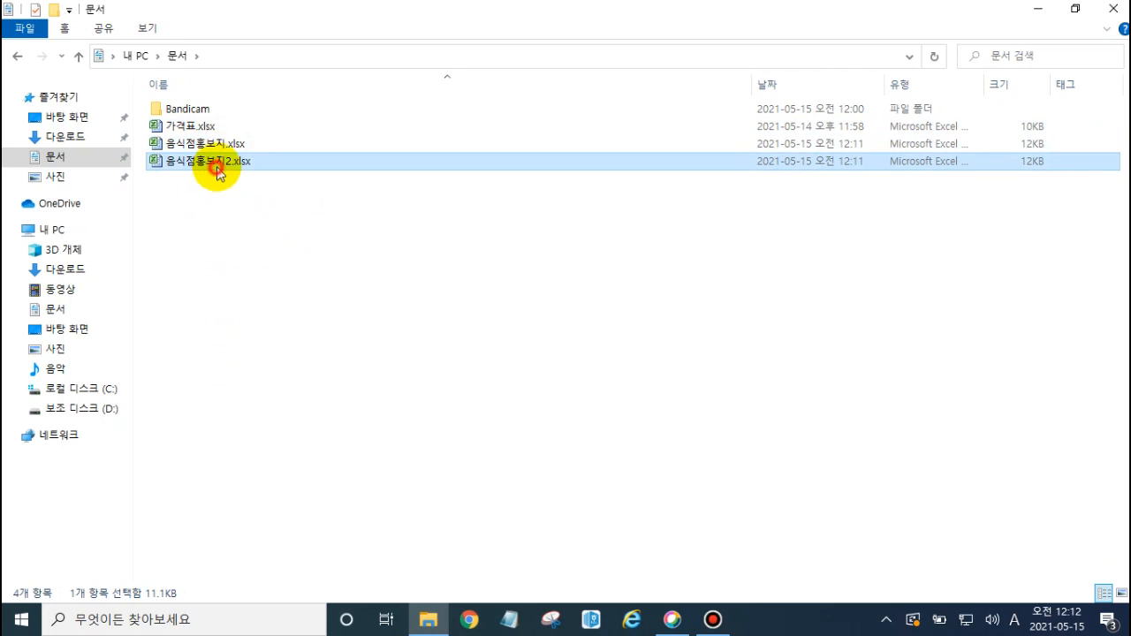
pyautogui.click(221, 163)
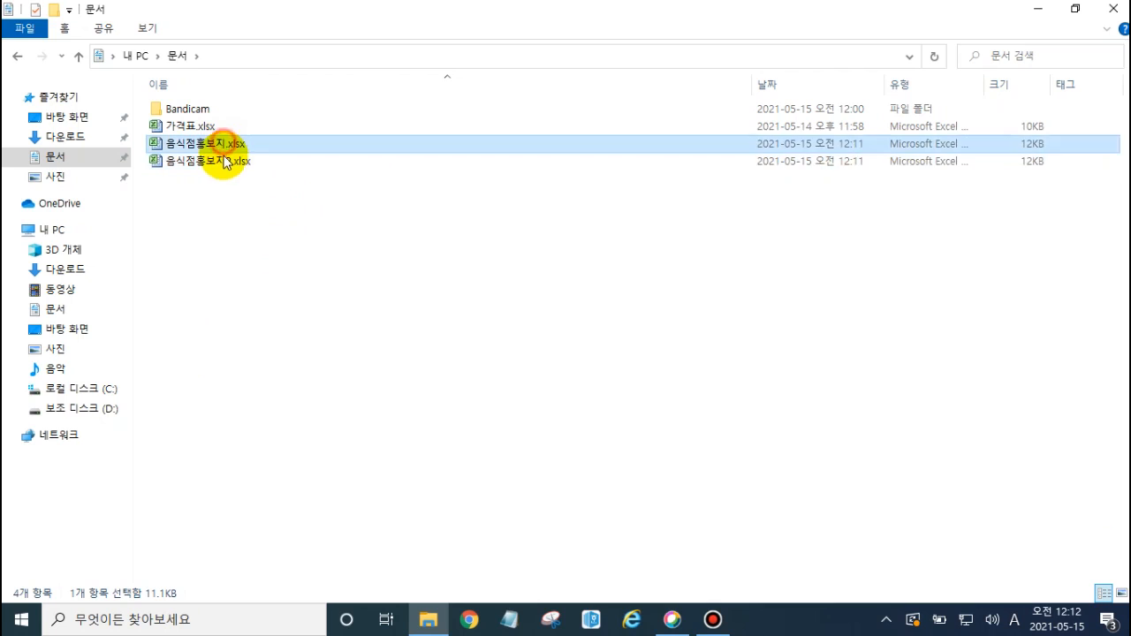
pyautogui.click(214, 237)
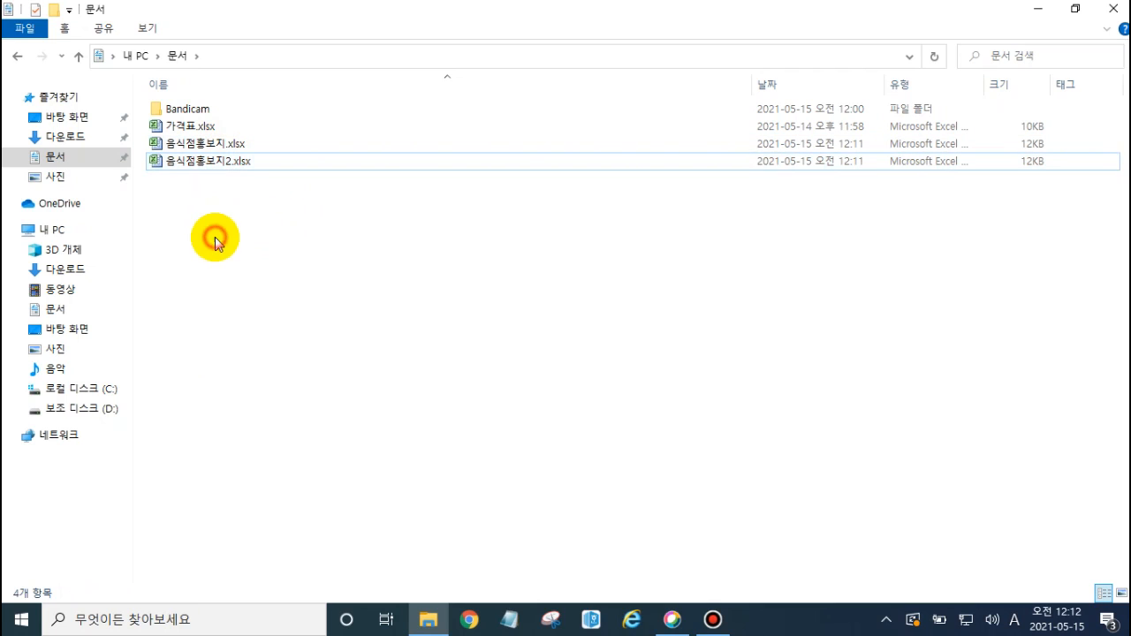
# Open 가격표.xlsx in a maximized window, widen column B, and set 짜장's price in B4 to 50,000.
pyautogui.click(204, 134)
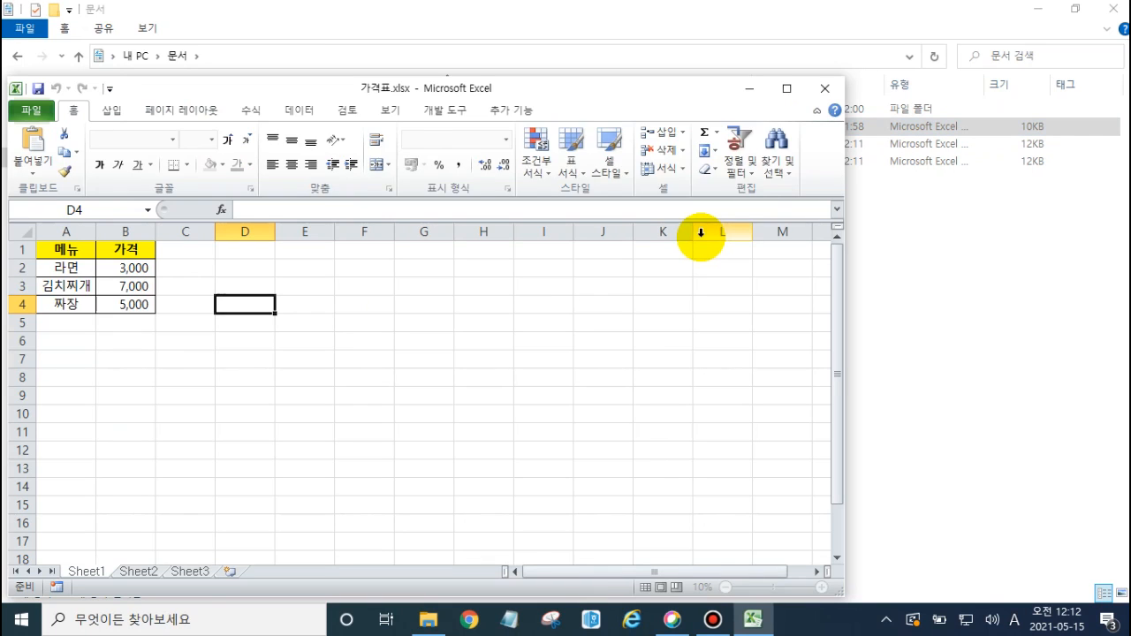
pyautogui.click(785, 88)
pyautogui.click(124, 298)
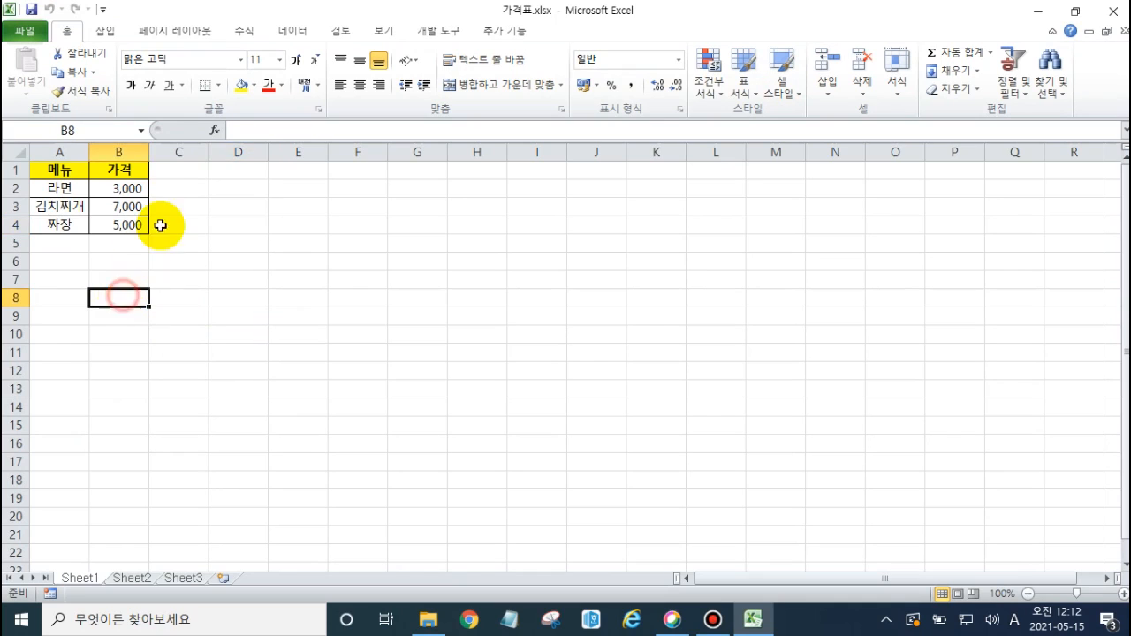
pyautogui.moveTo(149, 150); pyautogui.dragTo(330, 177)
pyautogui.click(298, 232)
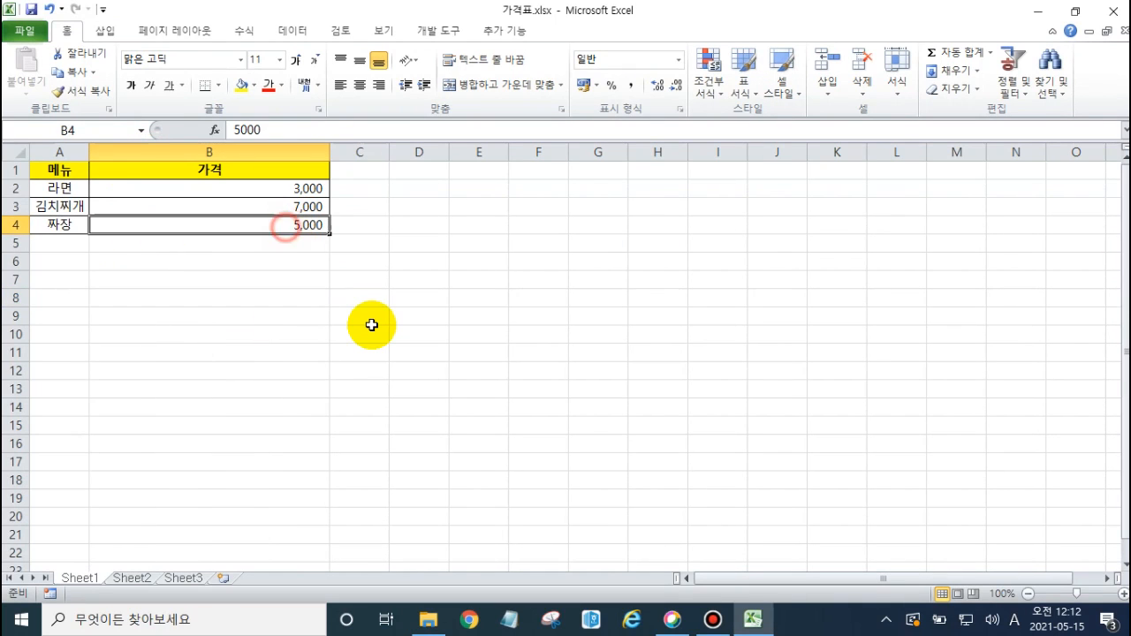
pyautogui.press('F2')
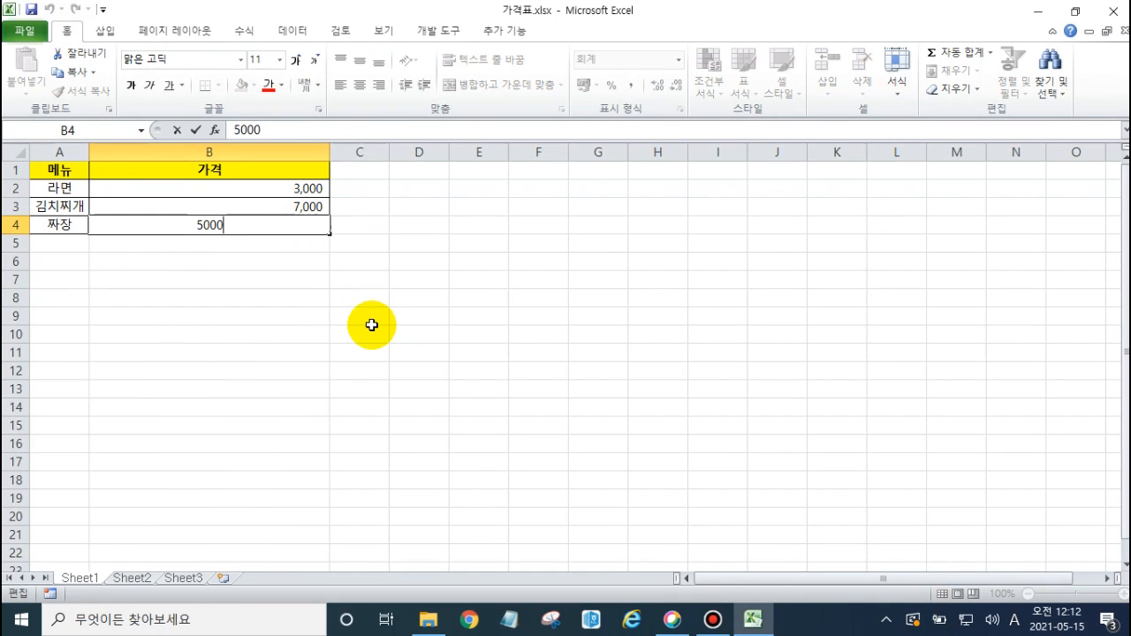
pyautogui.write('0')
pyautogui.press('Return')
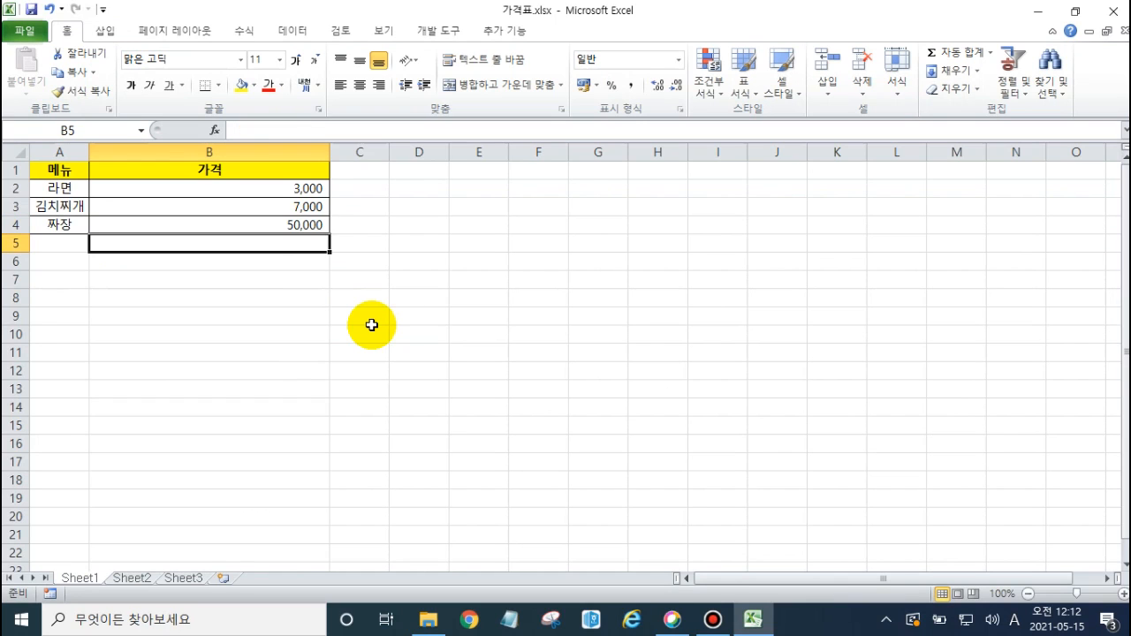
pyautogui.press('Up')
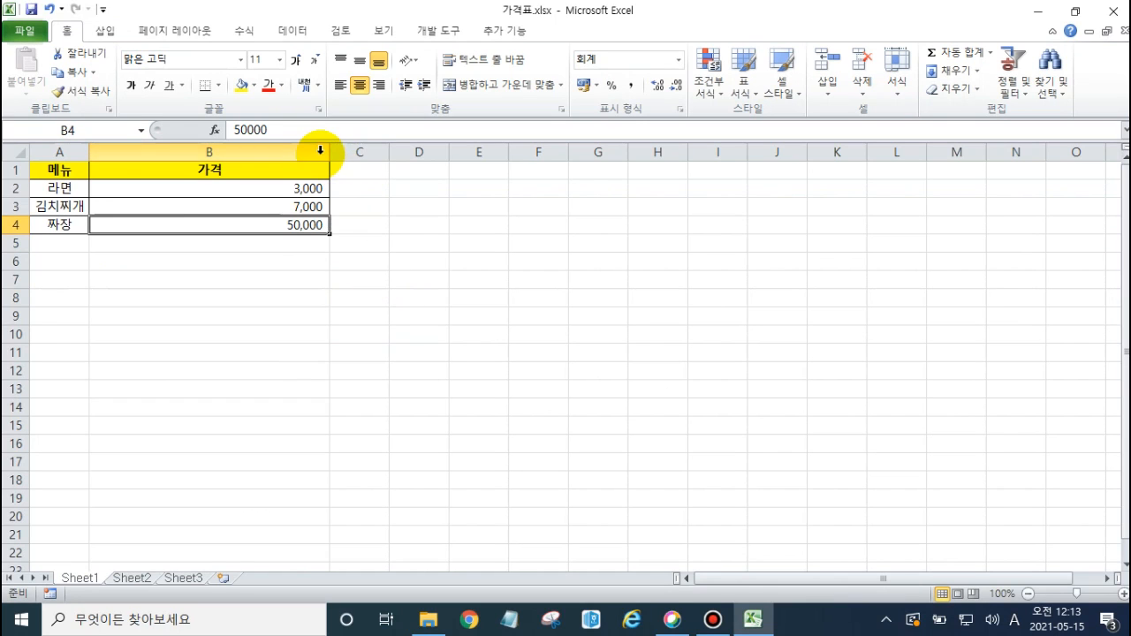
# Fit column B's width to its contents and close 가격표.xlsx with its changes saved.
pyautogui.moveTo(327, 154); pyautogui.dragTo(326, 154)
pyautogui.doubleClick(327, 154)
pyautogui.click(393, 246)
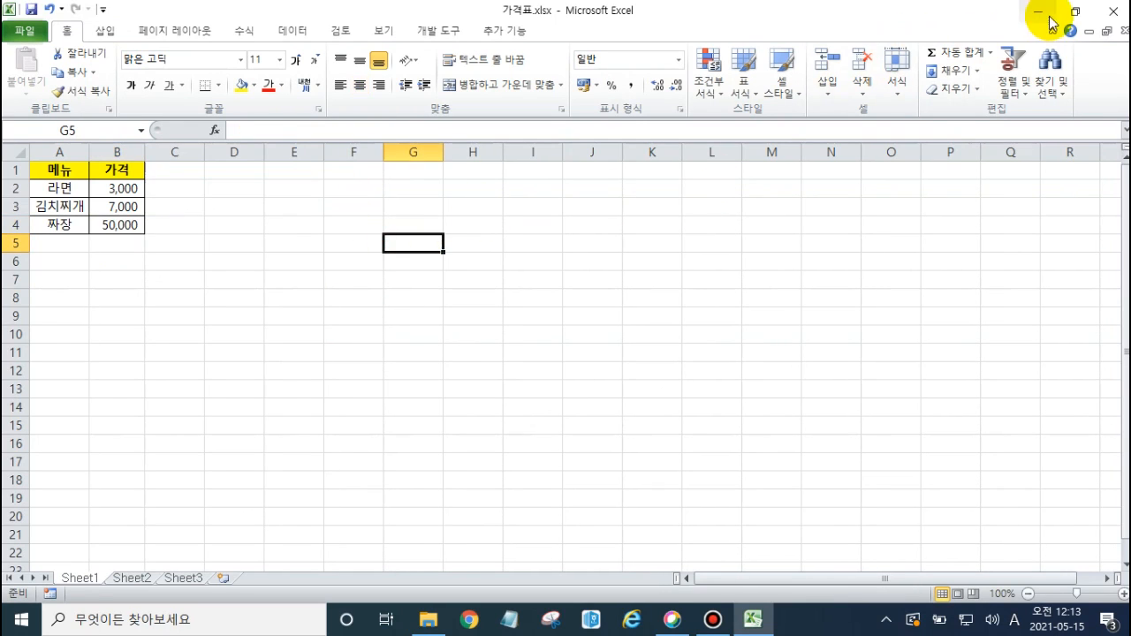
pyautogui.click(1112, 12)
pyautogui.click(485, 324)
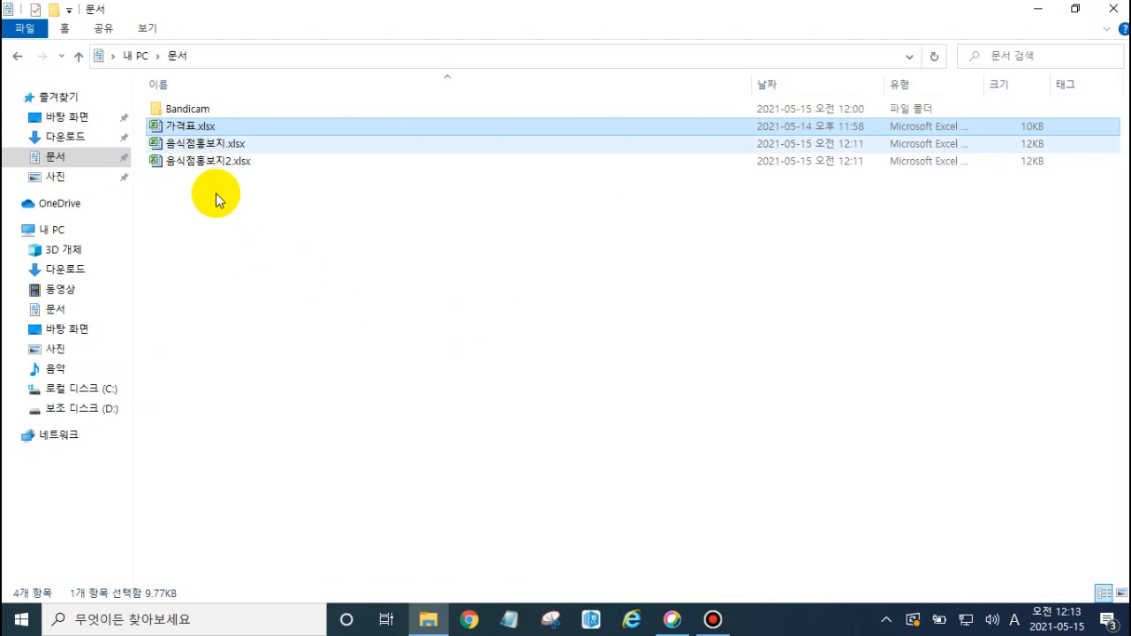
# Open 음식점홍보지.xlsx with its external links updated, and check 짜장's linked price in B9.
pyautogui.click(216, 146)
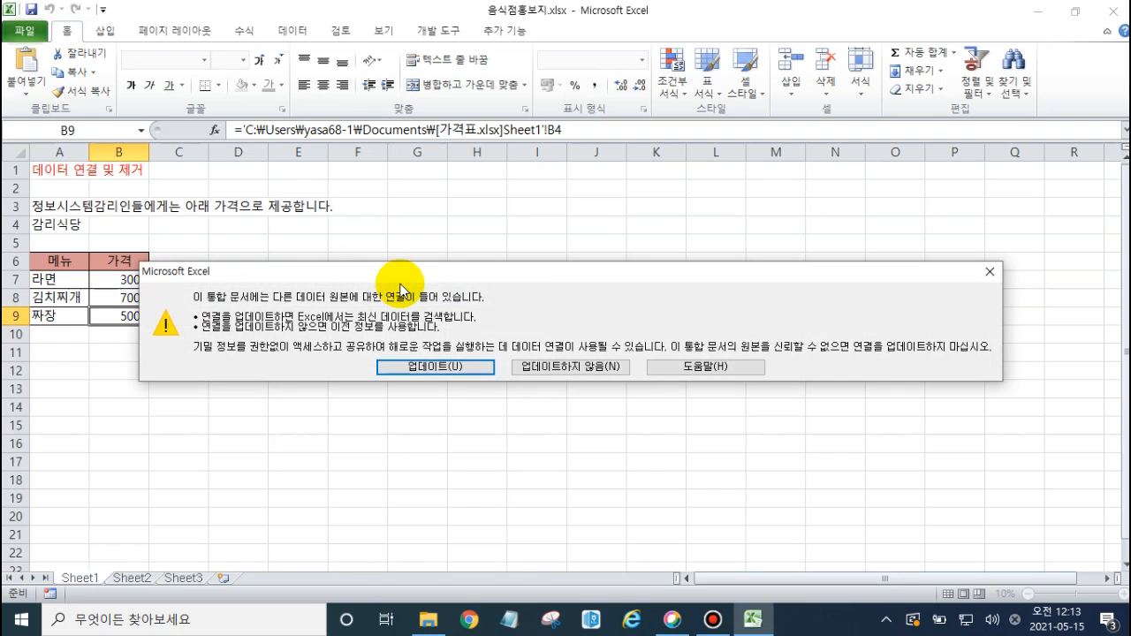
pyautogui.click(457, 367)
pyautogui.click(111, 349)
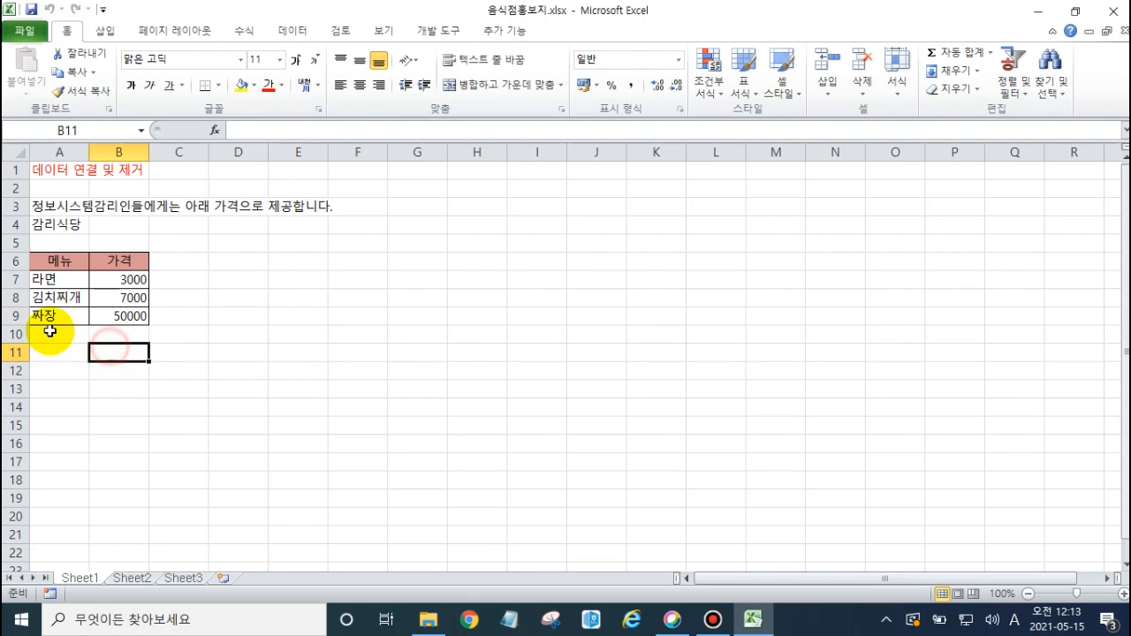
pyautogui.click(84, 315)
pyautogui.click(132, 315)
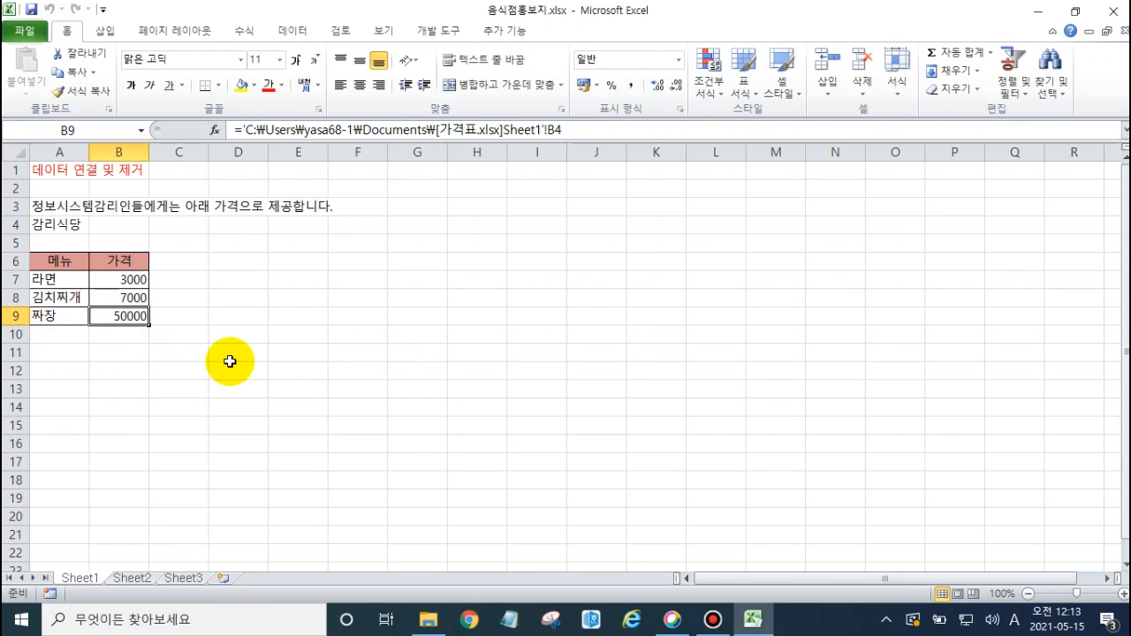
# Open 가격표.xlsx from the 문서 folder, set 라면's price in B2 to 7000, and minimize the workbook unsaved.
pyautogui.click(427, 618)
pyautogui.doubleClick(206, 128)
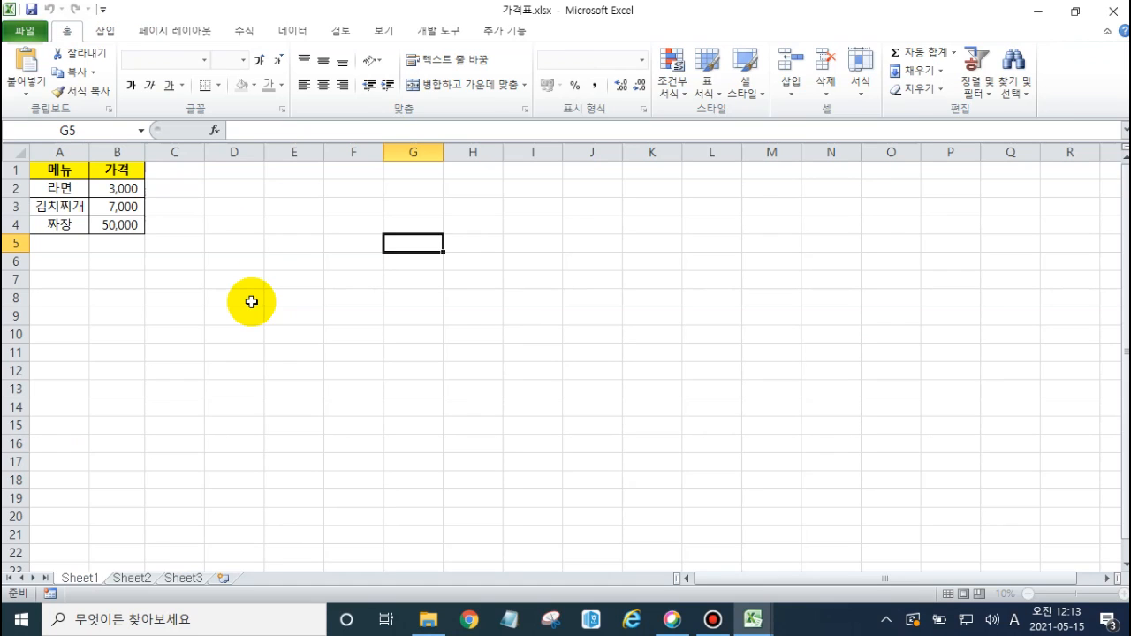
pyautogui.click(122, 209)
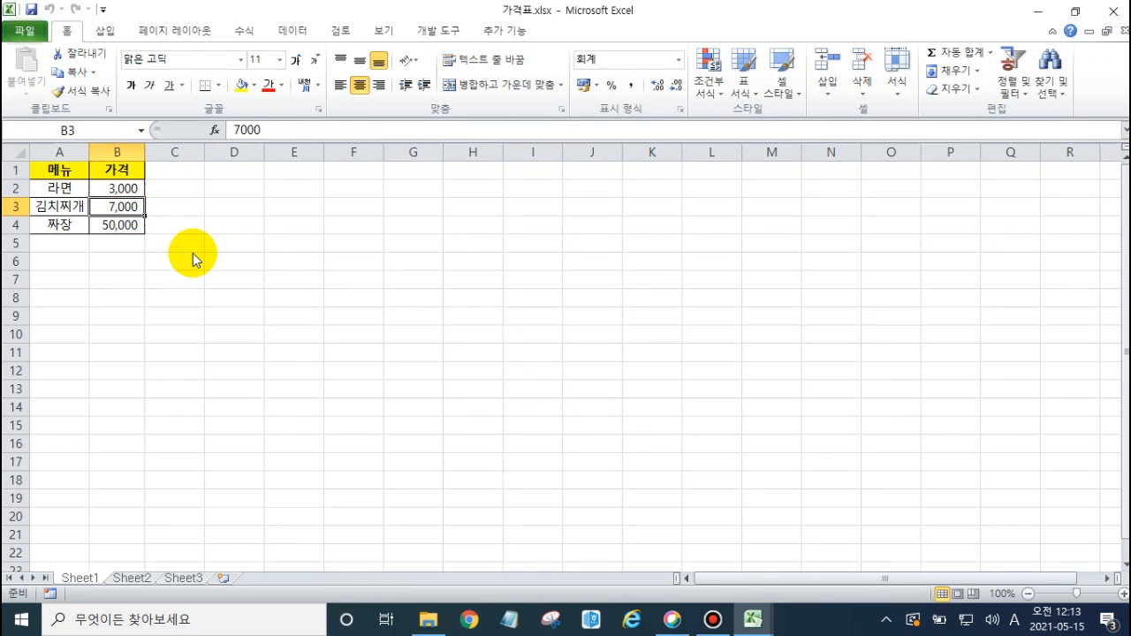
pyautogui.press('Up')
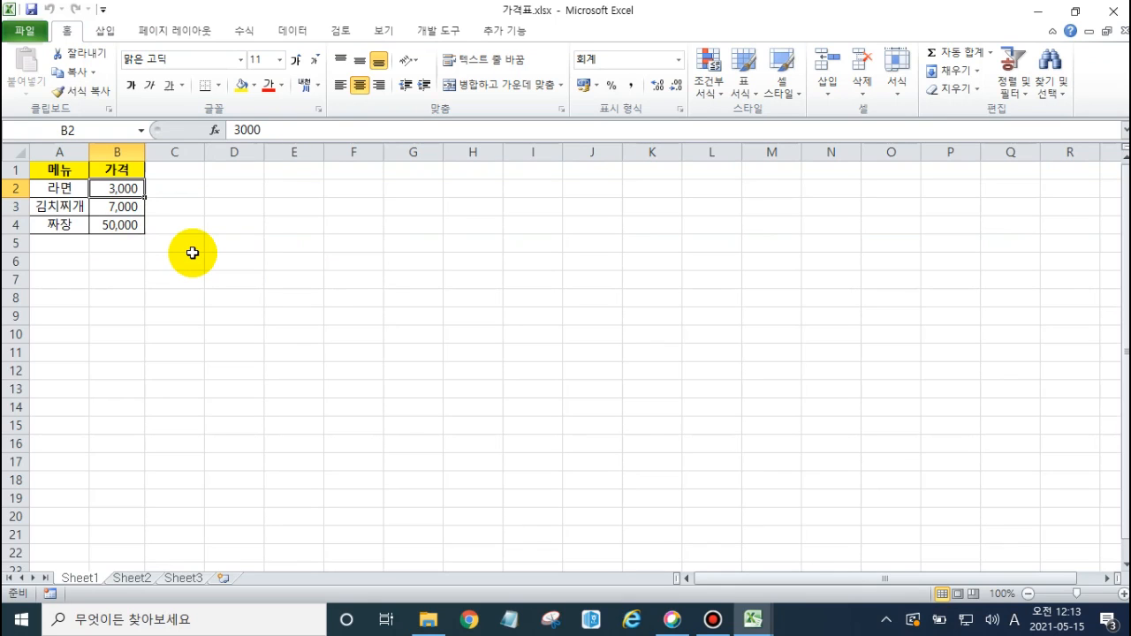
pyautogui.write('700')
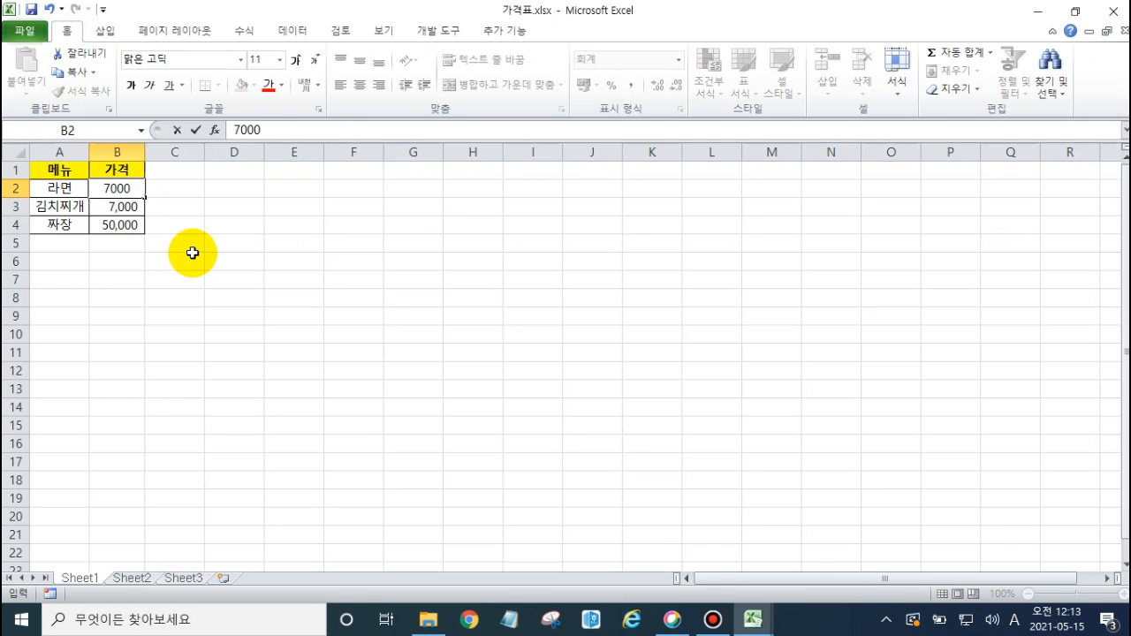
pyautogui.press('Return')
pyautogui.click(1040, 12)
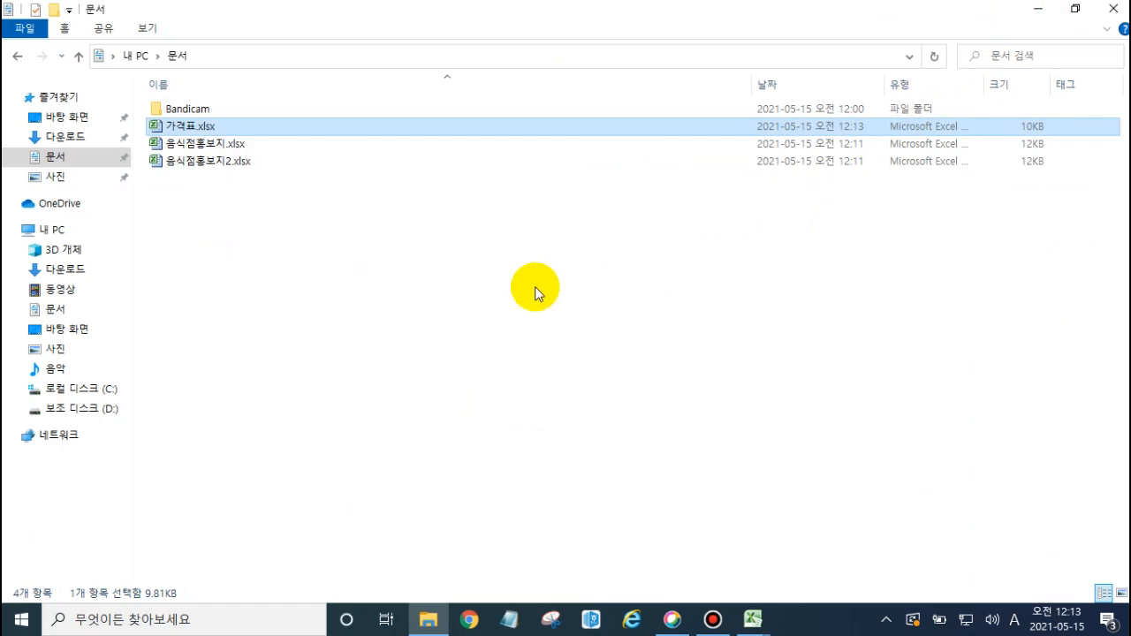
# Switch to 음식점홍보지.xlsx and inspect 라면's price and link formula in B7.
pyautogui.moveTo(753, 618)
pyautogui.click(691, 567)
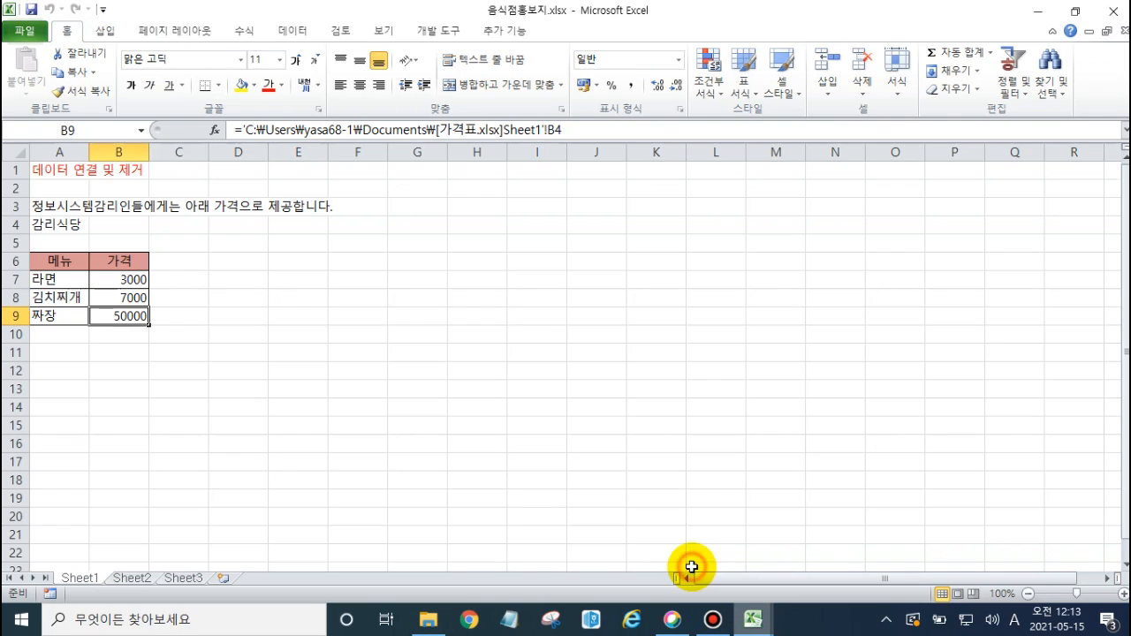
pyautogui.click(141, 366)
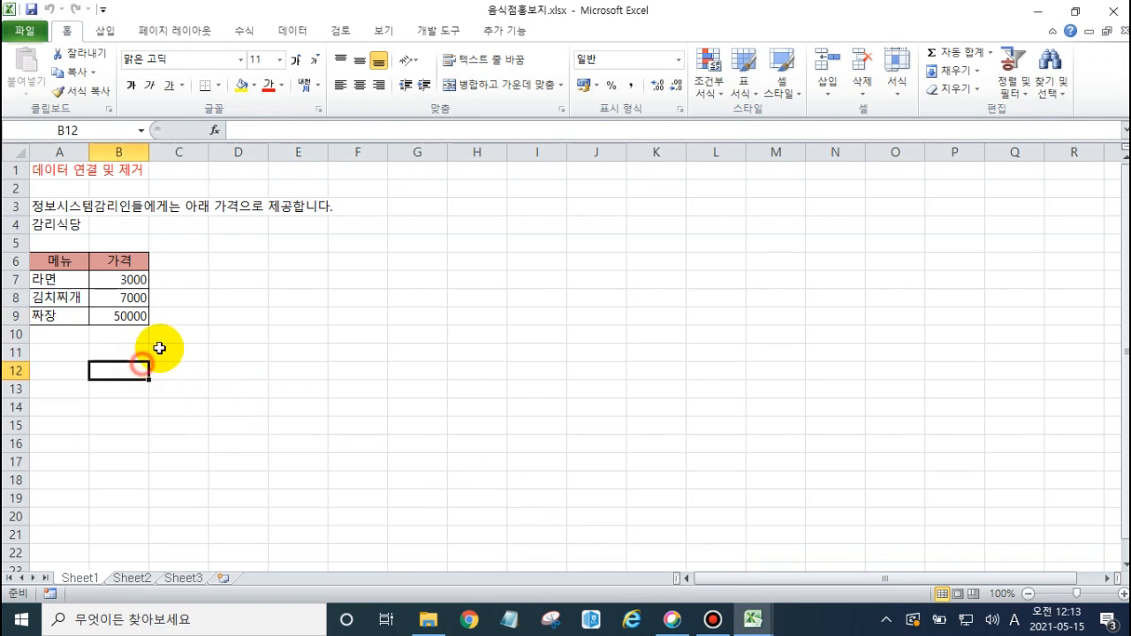
pyautogui.click(188, 320)
pyautogui.click(157, 280)
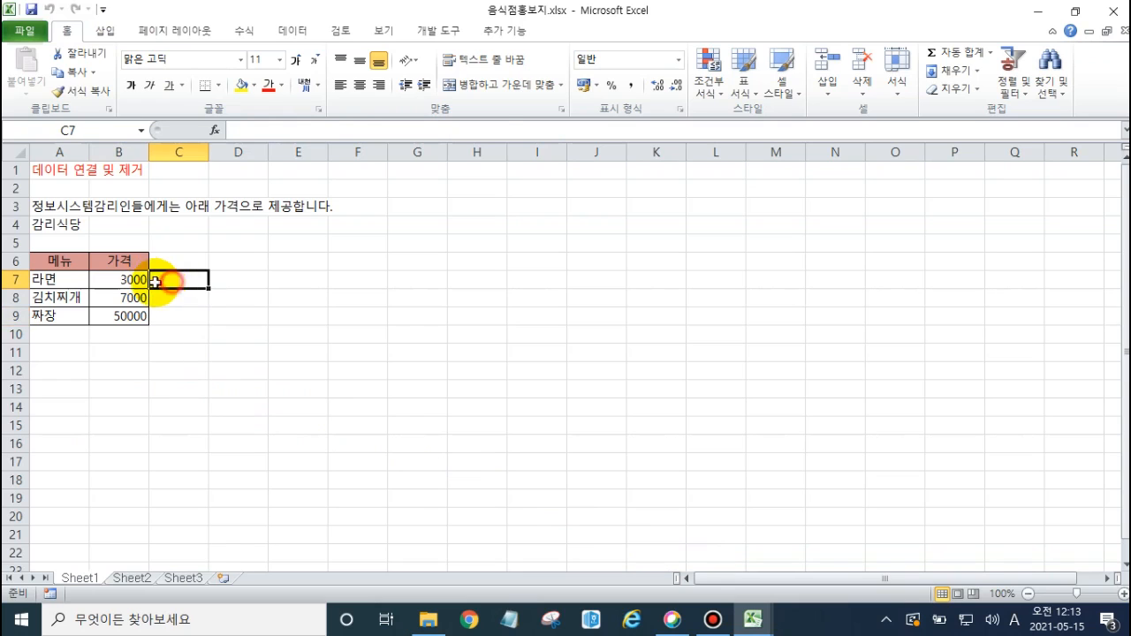
pyautogui.click(141, 279)
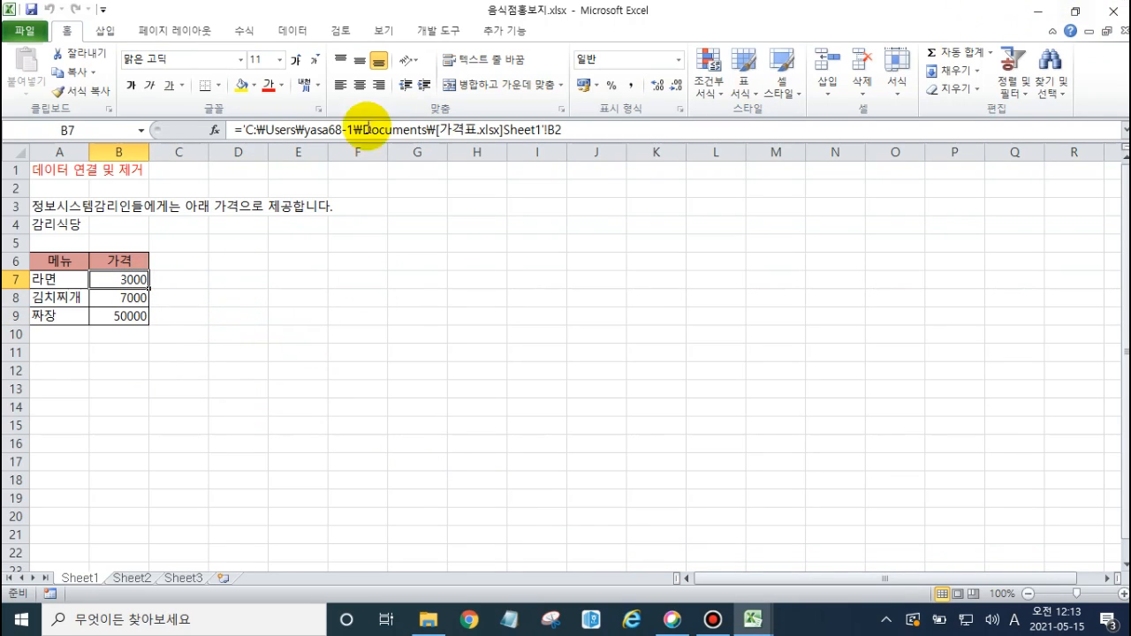
pyautogui.click(292, 30)
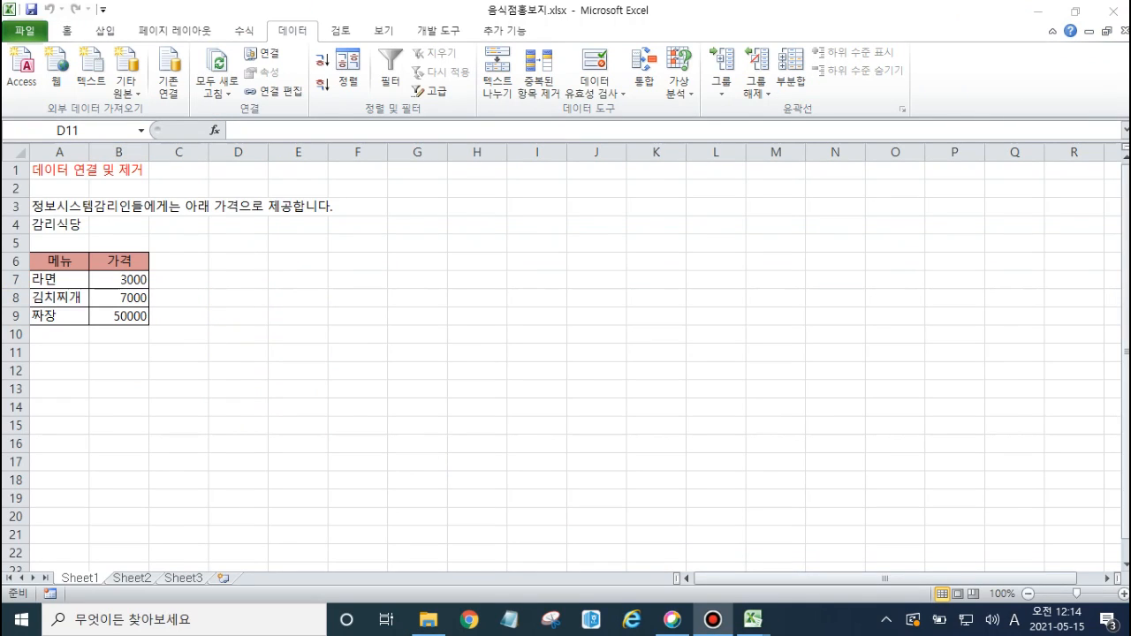
# Close 음식점홍보지.xlsx with its changes saved, and reopen it with its external links updated.
pyautogui.click(1110, 12)
pyautogui.click(469, 334)
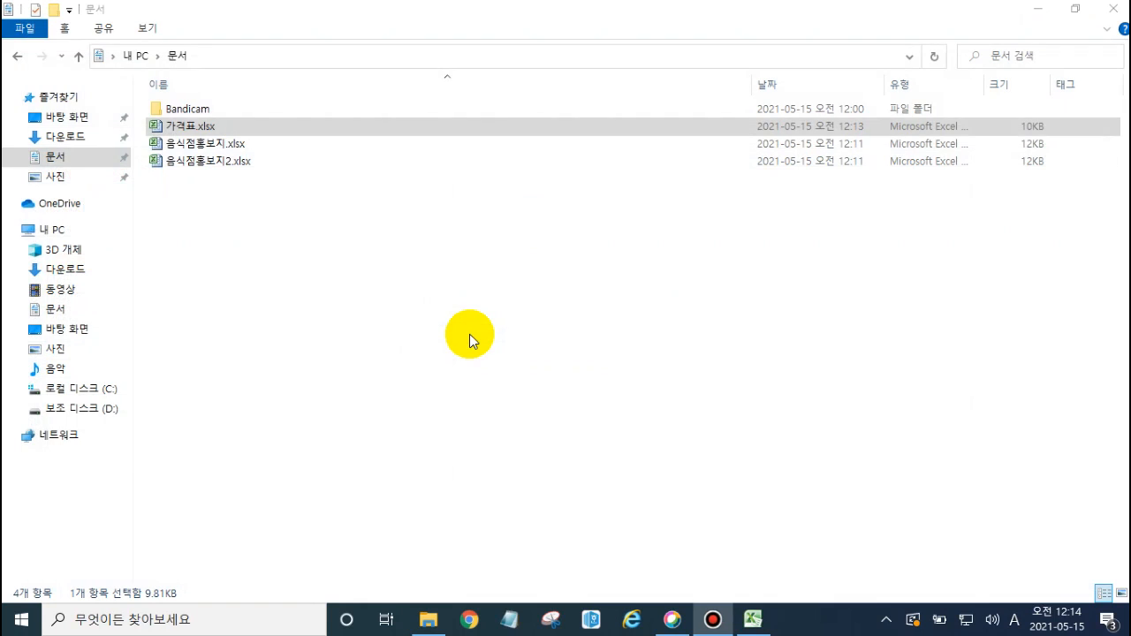
pyautogui.doubleClick(206, 147)
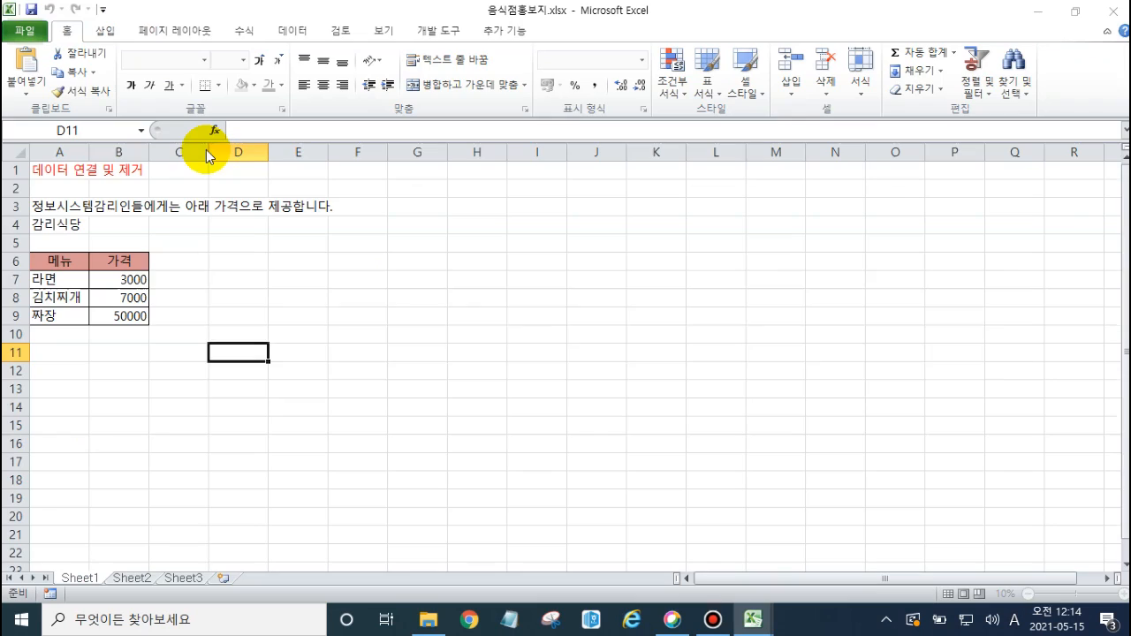
pyautogui.click(465, 367)
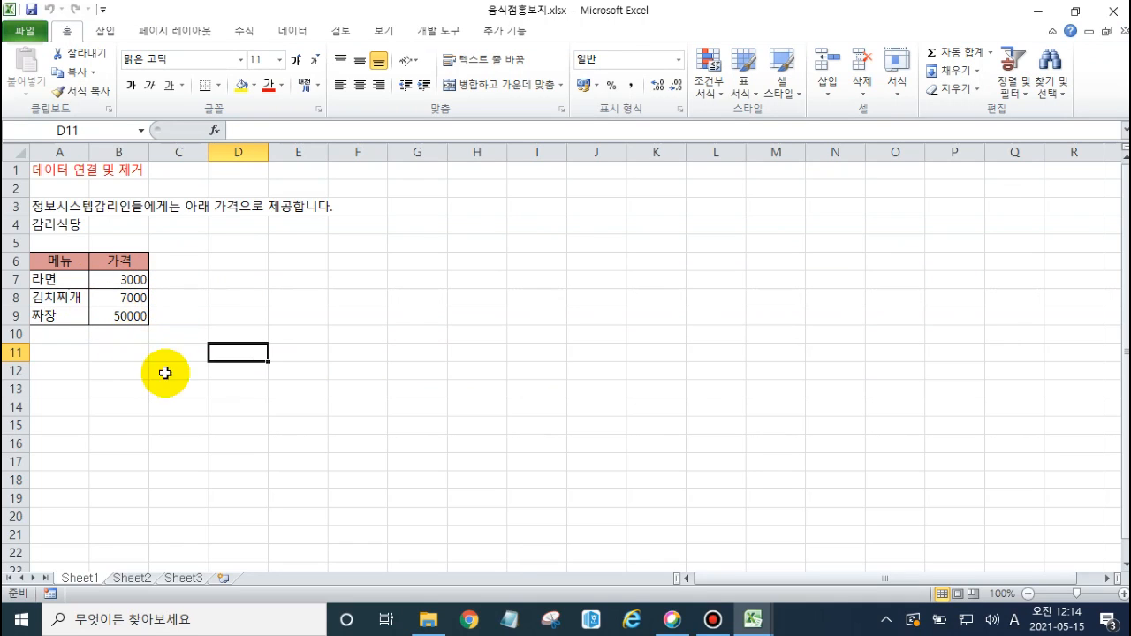
# Switch to 가격표.xlsx and close it with its changes saved.
pyautogui.click(748, 622)
pyautogui.click(674, 560)
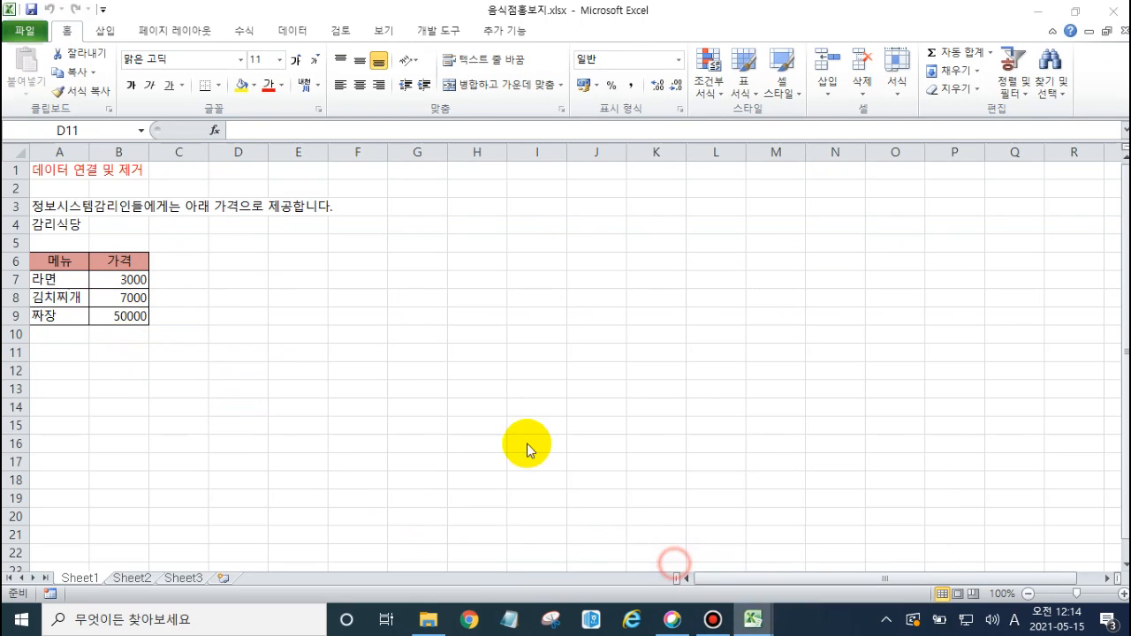
pyautogui.click(166, 262)
pyautogui.click(186, 207)
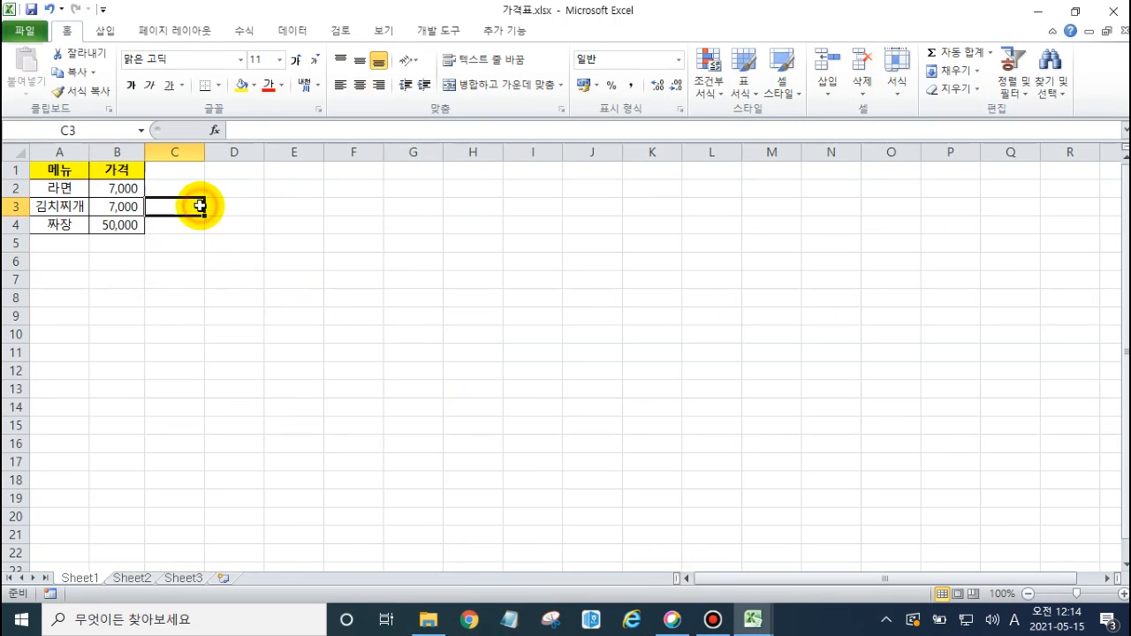
pyautogui.click(1112, 11)
pyautogui.click(482, 329)
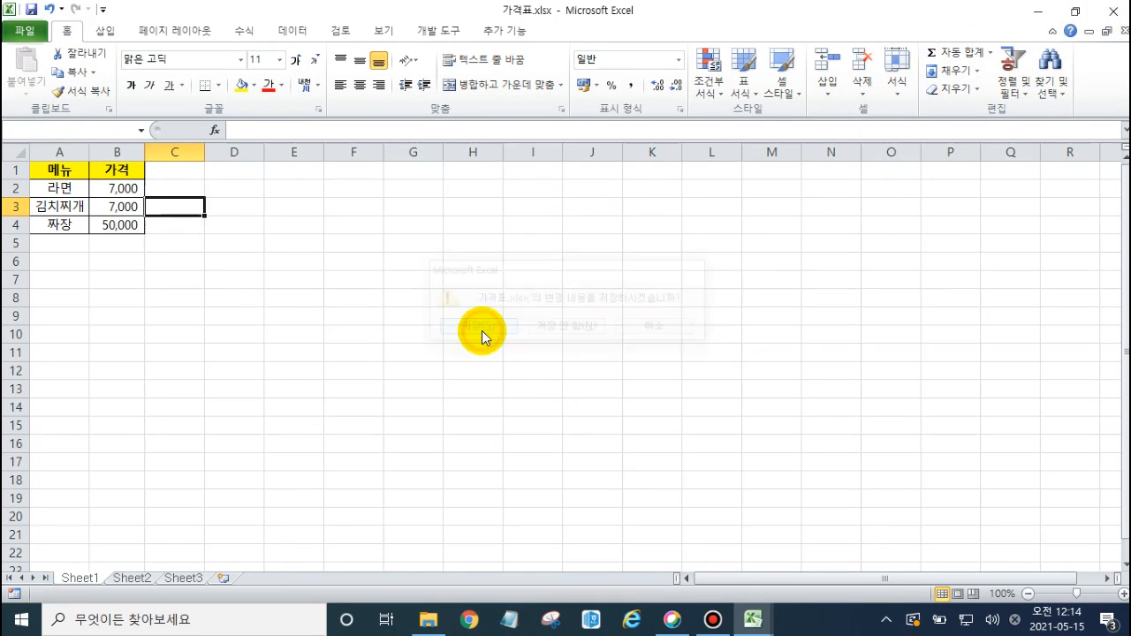
# Confirm saving 가격표.xlsx, and close 음식점홍보지.xlsx with its changes saved.
pyautogui.click(481, 330)
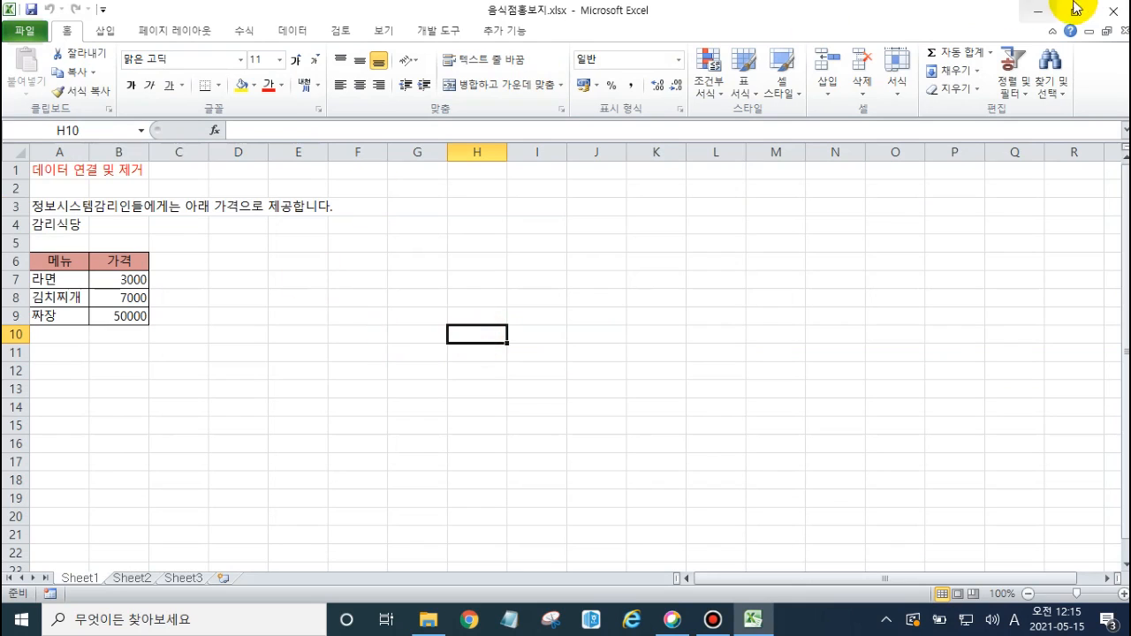
pyautogui.click(1112, 10)
pyautogui.click(469, 329)
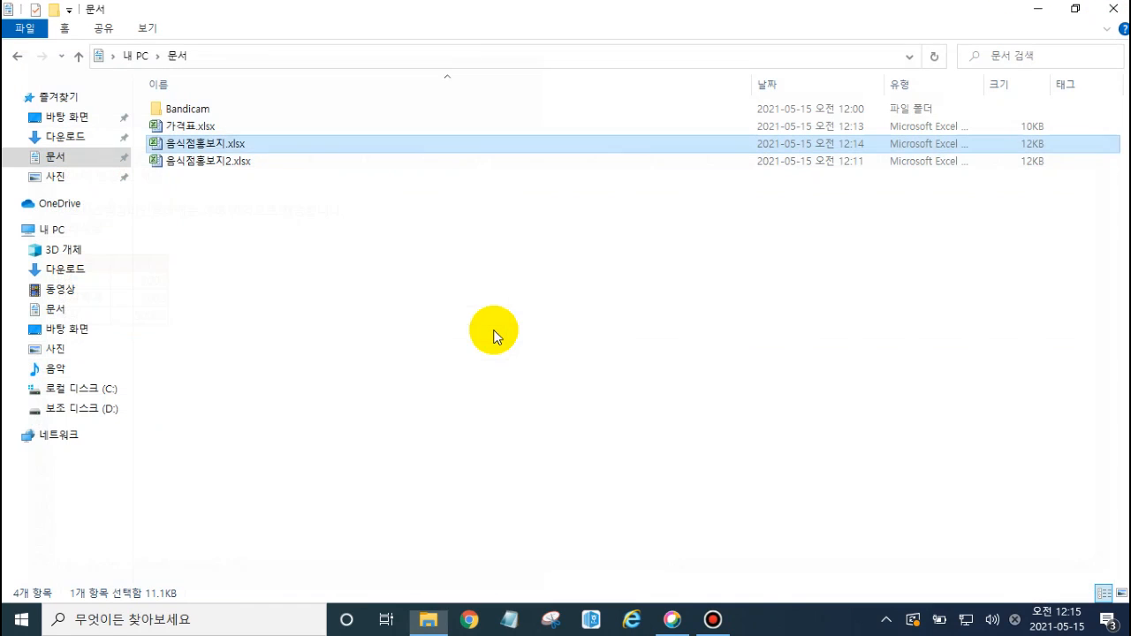
# Reopen 음식점홍보지.xlsx from the 문서 folder with its external links updated, and close it with its changes saved.
pyautogui.click(228, 144)
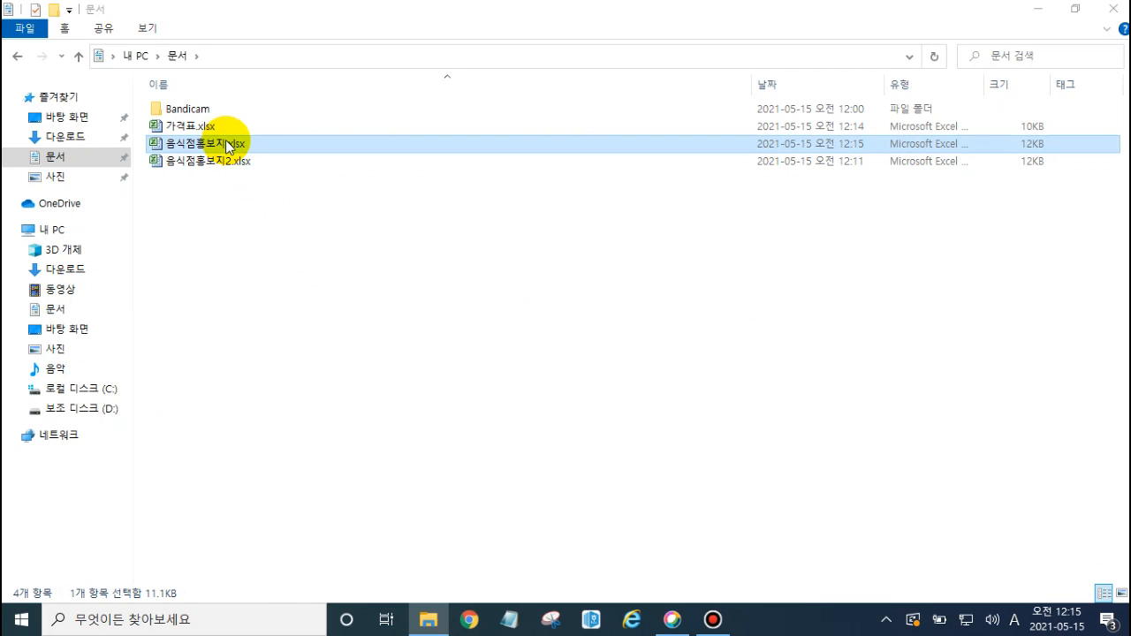
pyautogui.doubleClick(228, 144)
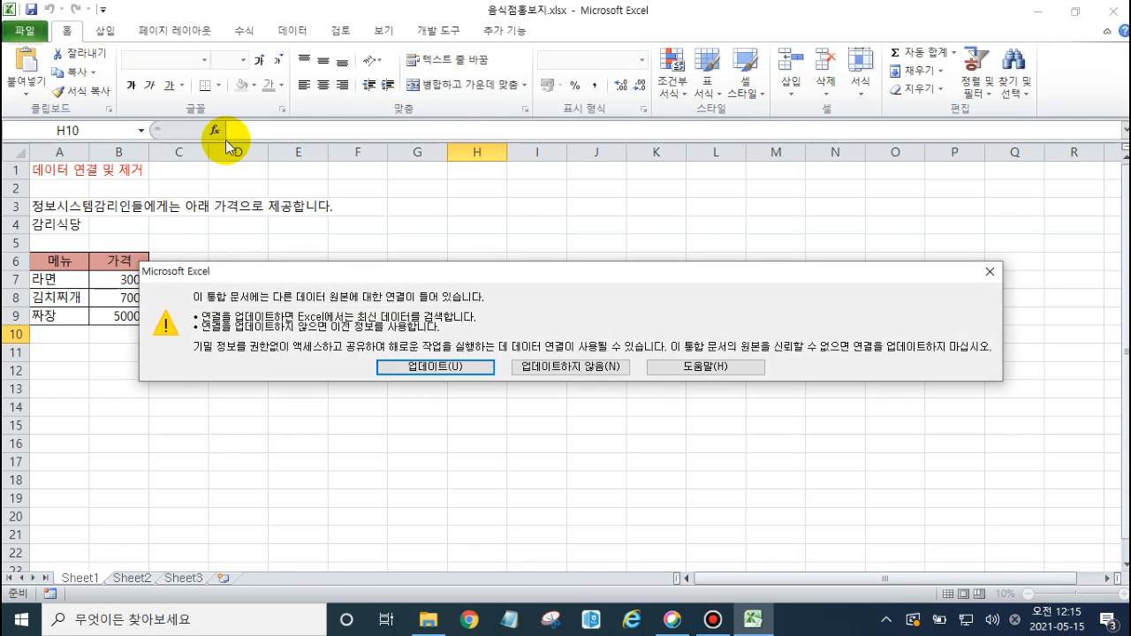
pyautogui.click(435, 362)
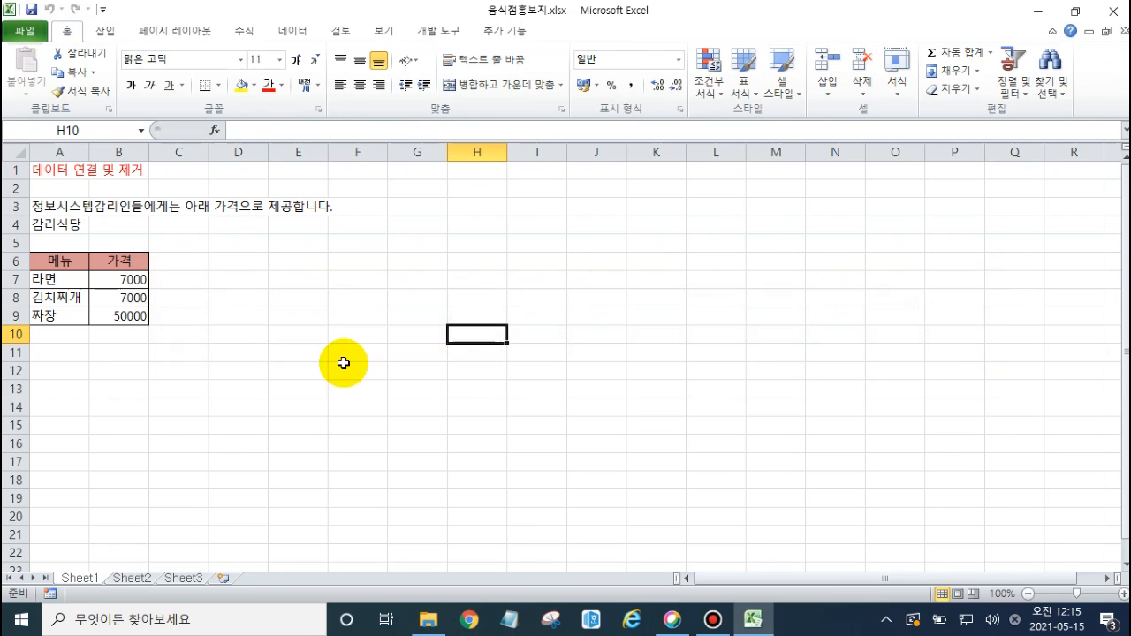
pyautogui.click(217, 347)
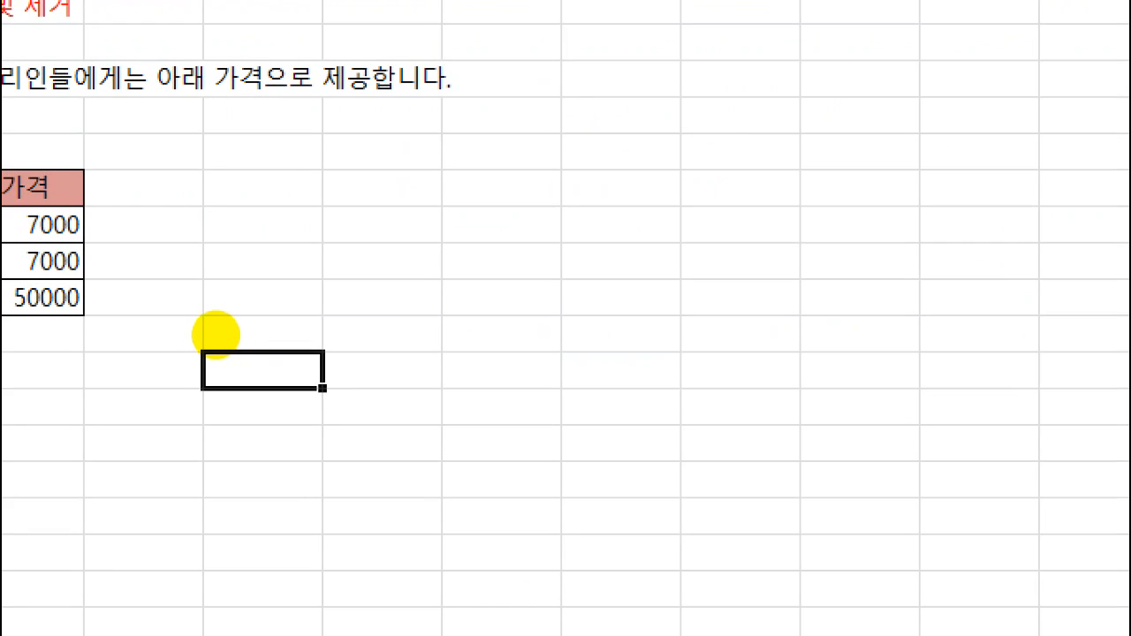
pyautogui.moveTo(304, 356)
pyautogui.mouseDown()
pyautogui.moveTo(53, 265)
pyautogui.moveTo(318, 384)
pyautogui.mouseUp()
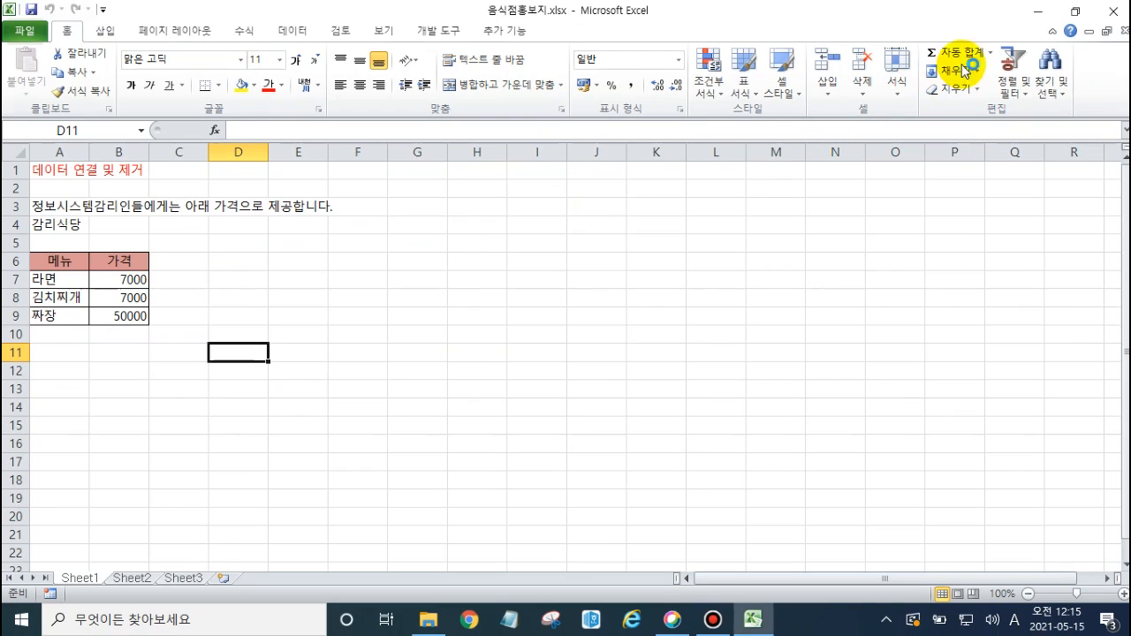
pyautogui.click(1106, 11)
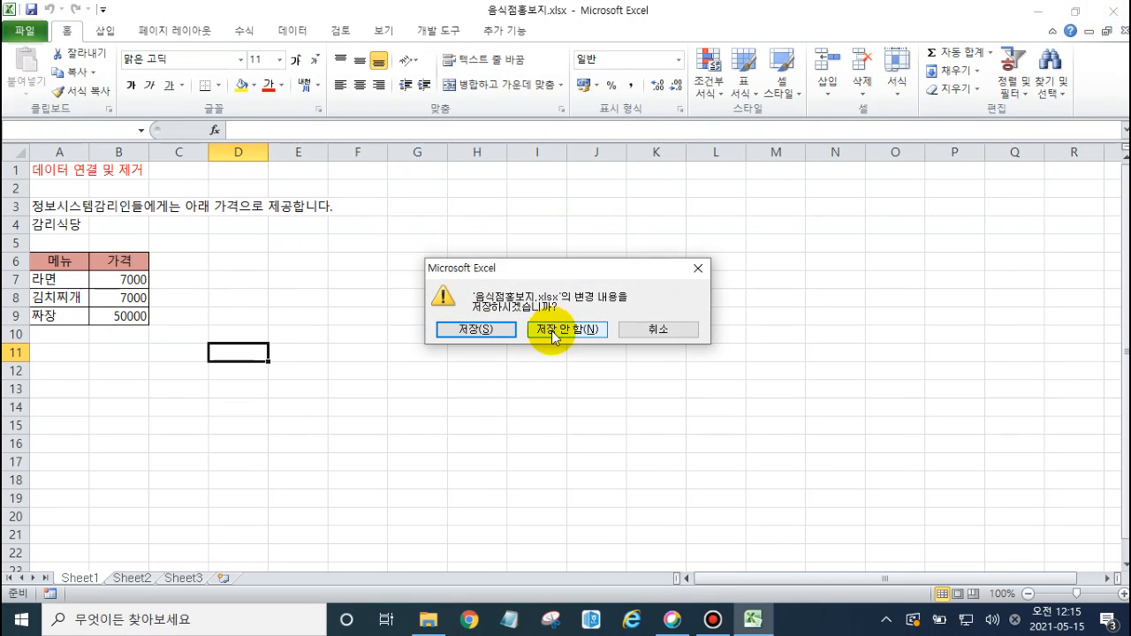
pyautogui.click(504, 328)
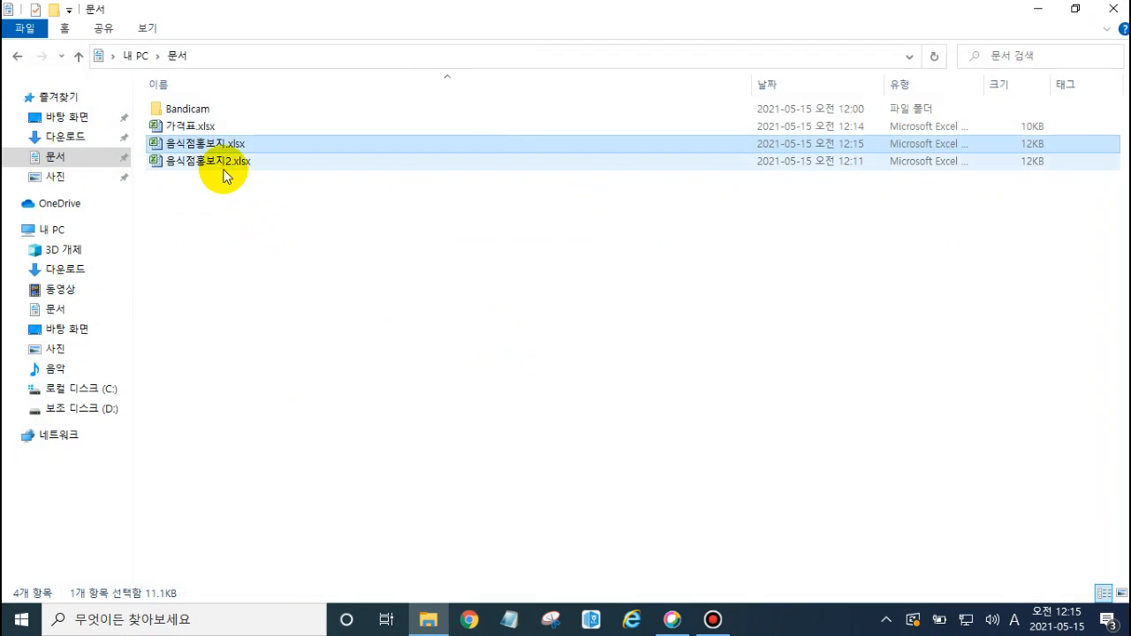
# Open 음식점홍보지2.xlsx with its blocked link content enabled, check the prices, and close it with its changes saved.
pyautogui.click(223, 168)
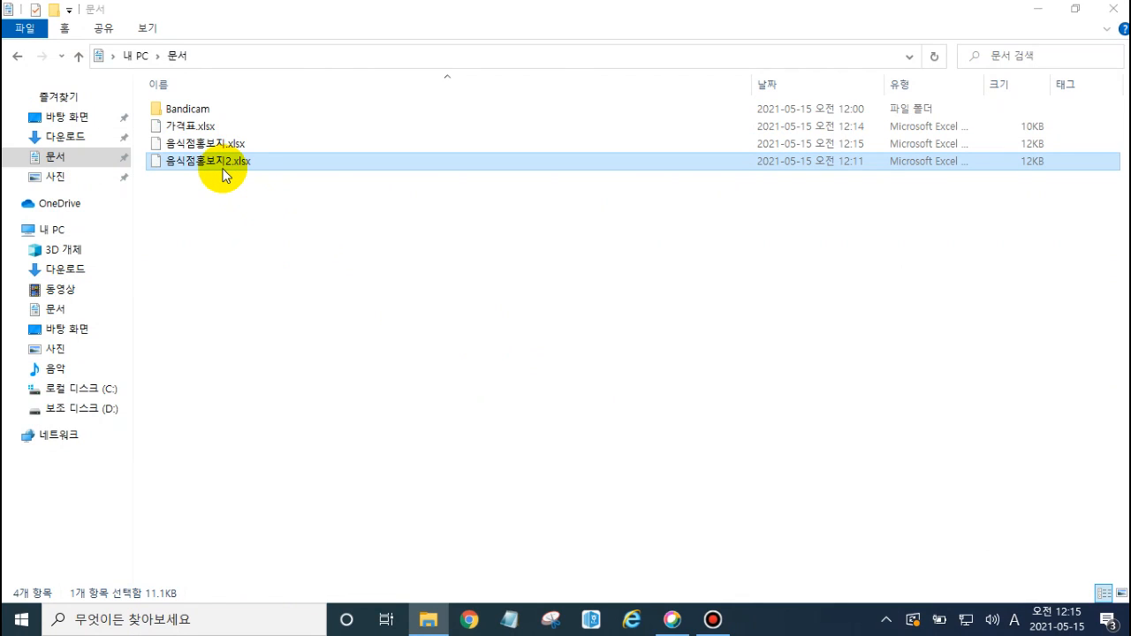
pyautogui.doubleClick(223, 169)
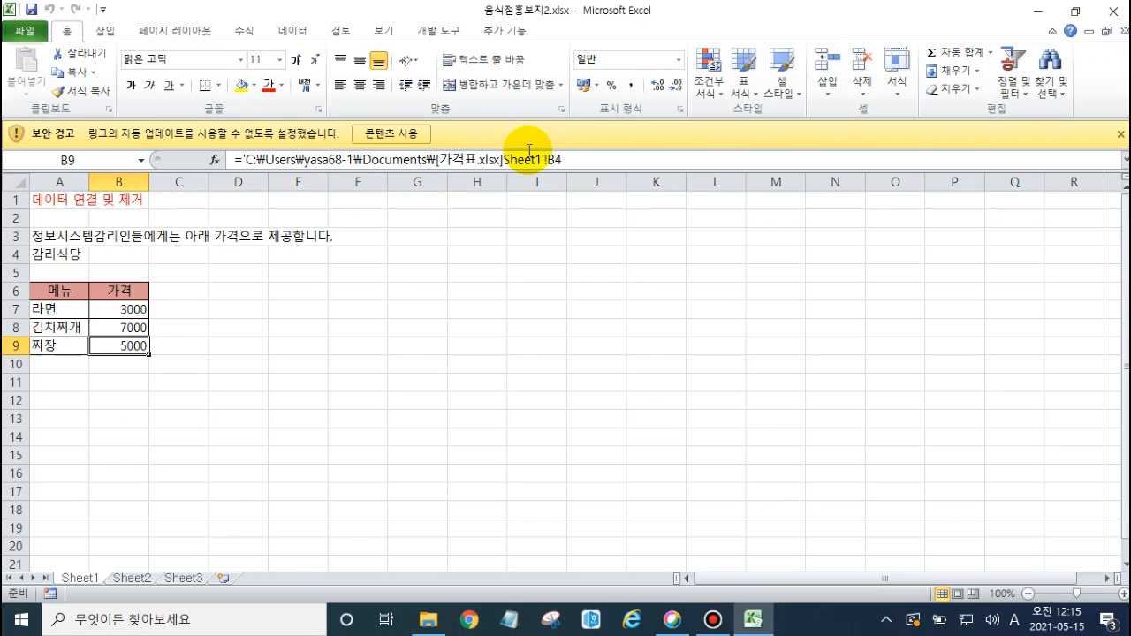
pyautogui.click(380, 135)
pyautogui.click(175, 354)
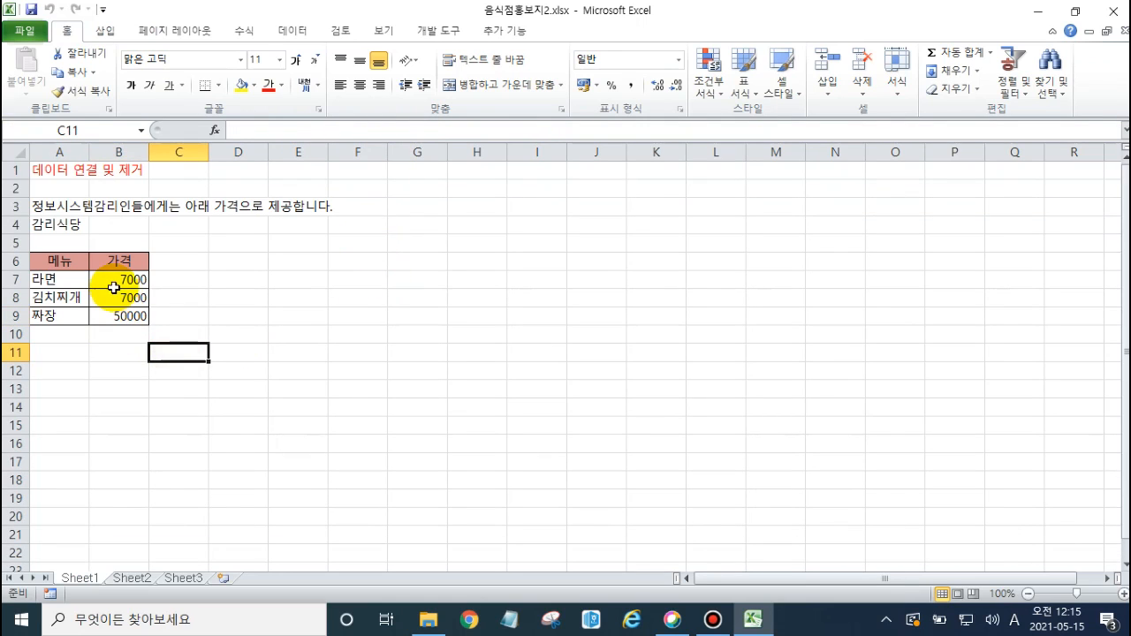
pyautogui.click(118, 297)
pyautogui.click(240, 316)
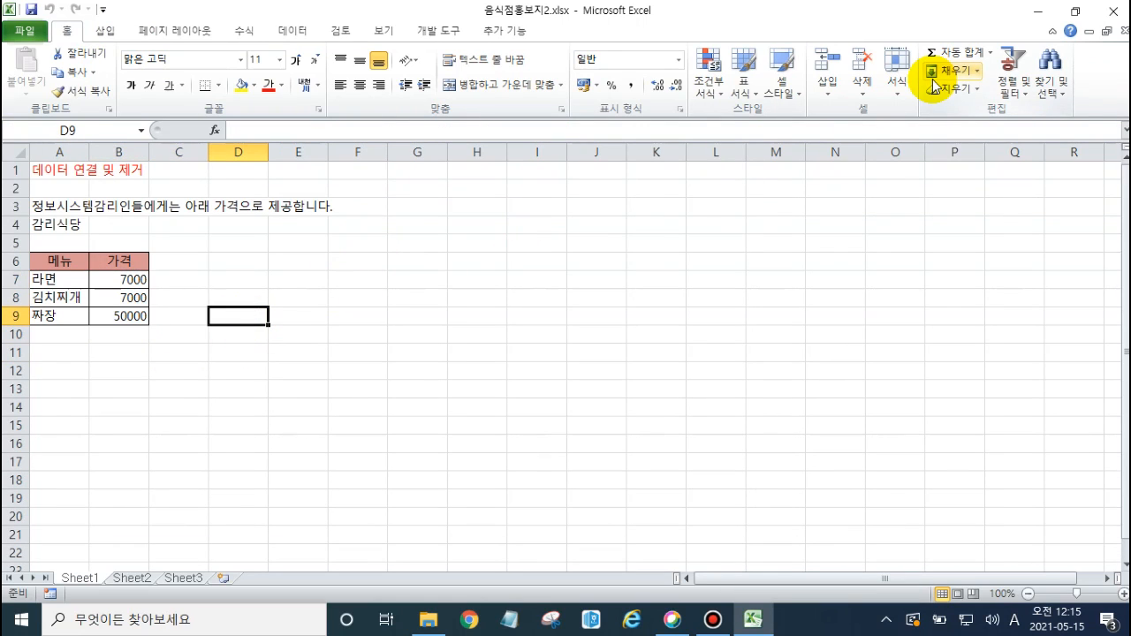
pyautogui.click(1112, 12)
pyautogui.click(481, 329)
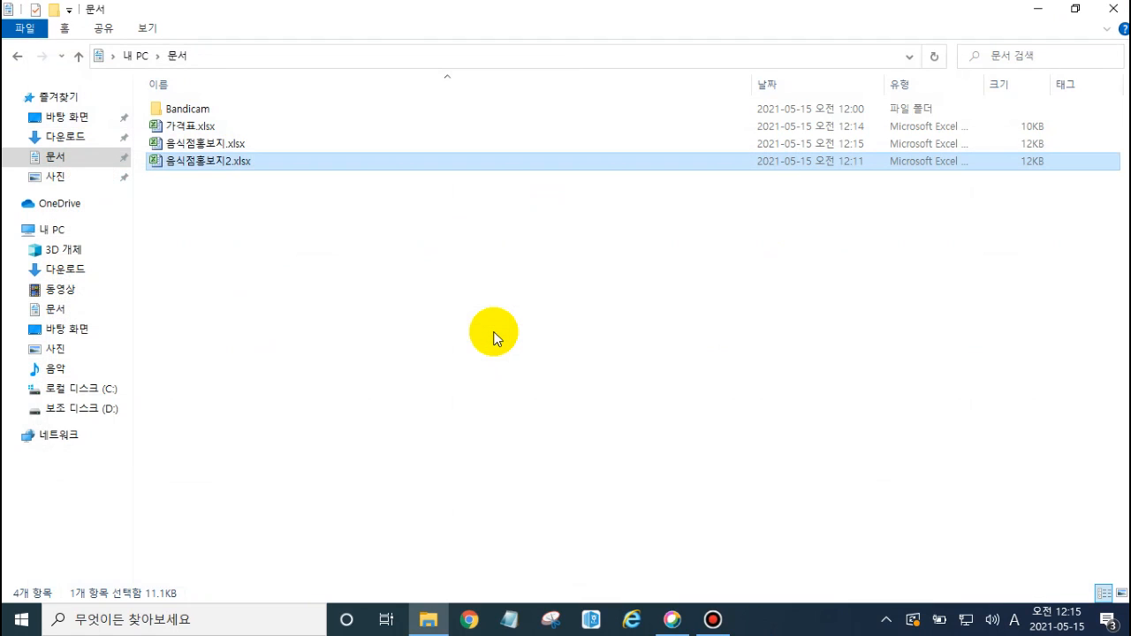
pyautogui.click(217, 229)
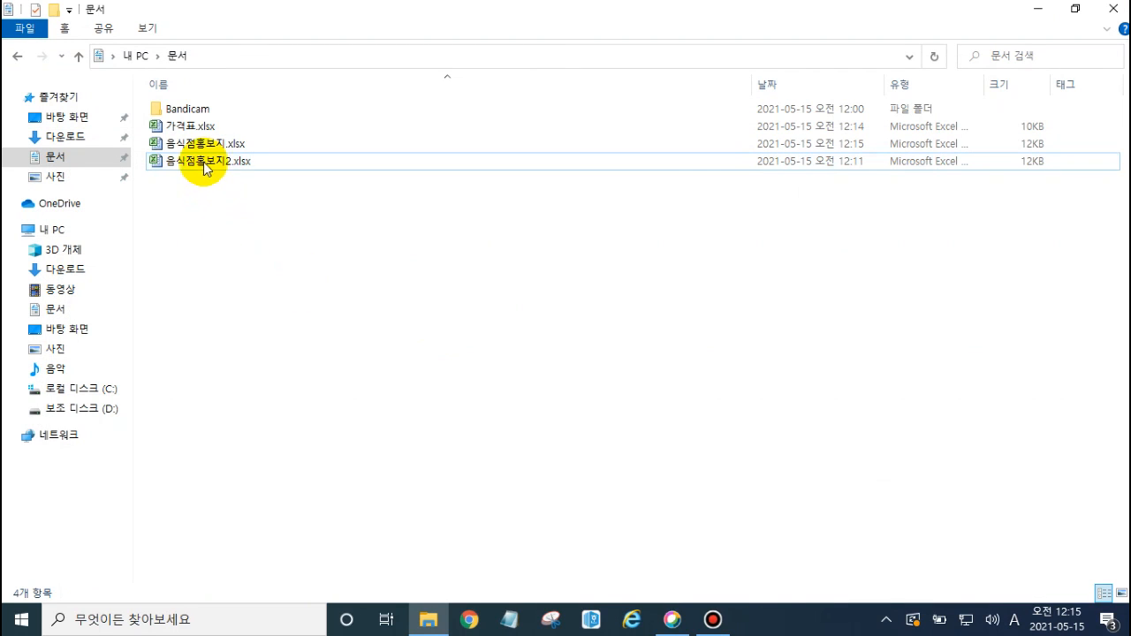
pyautogui.click(212, 126)
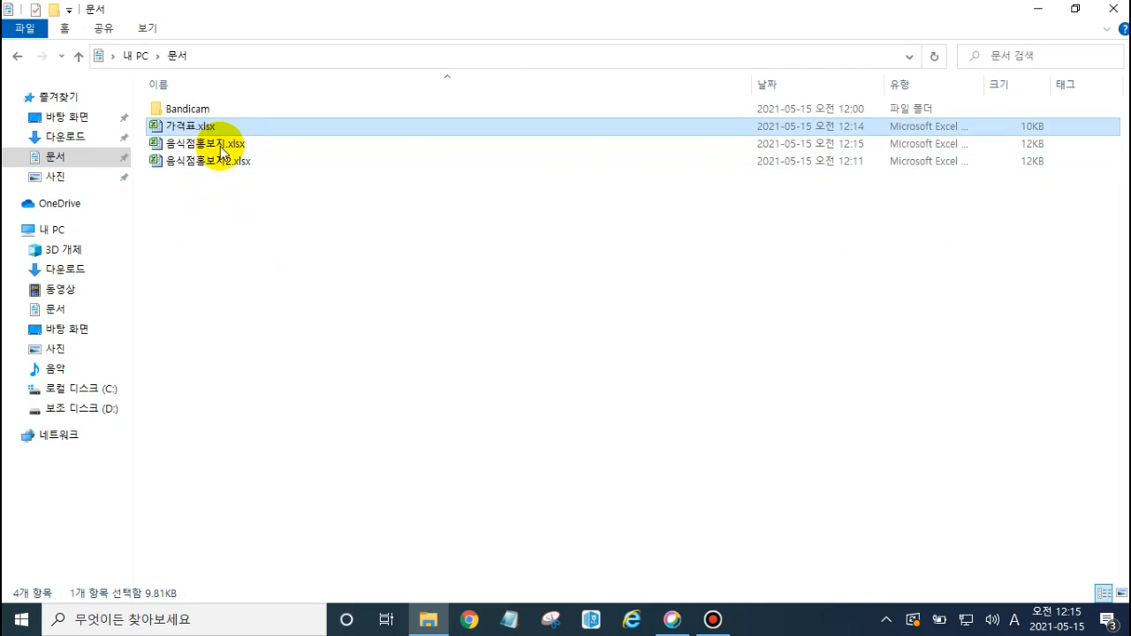
pyautogui.click(212, 161)
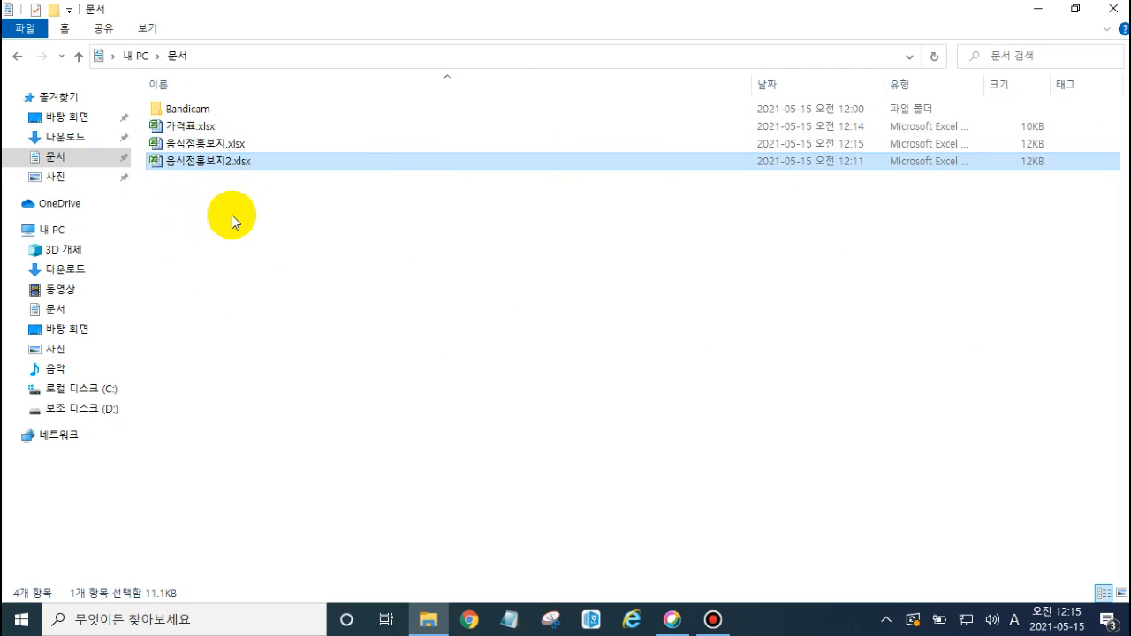
pyautogui.click(228, 128)
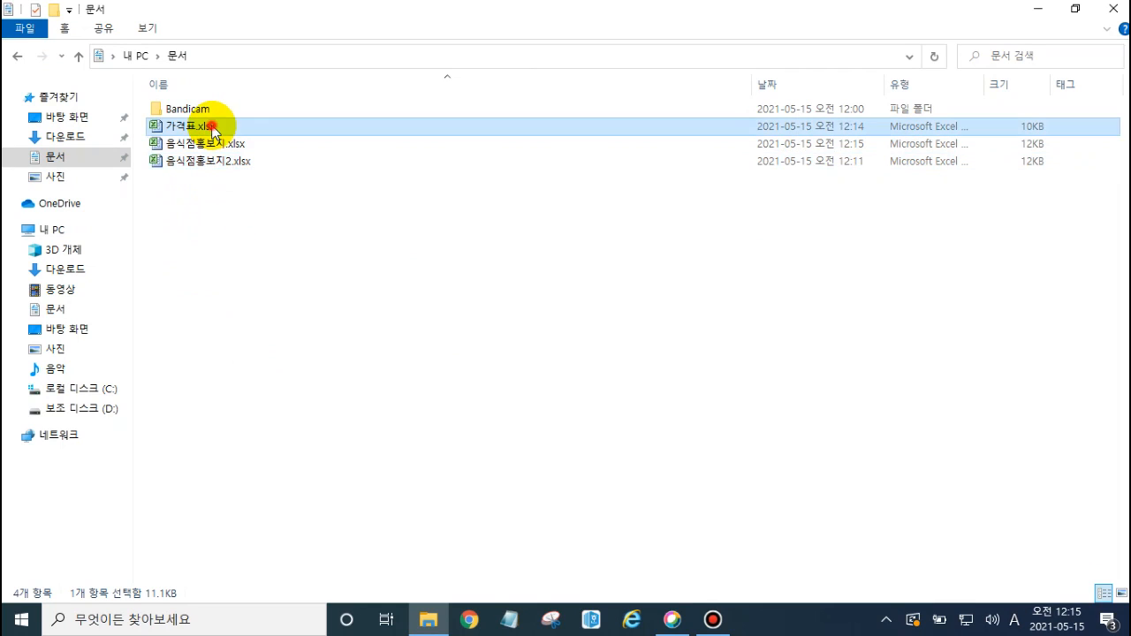
pyautogui.click(219, 161)
pyautogui.click(224, 196)
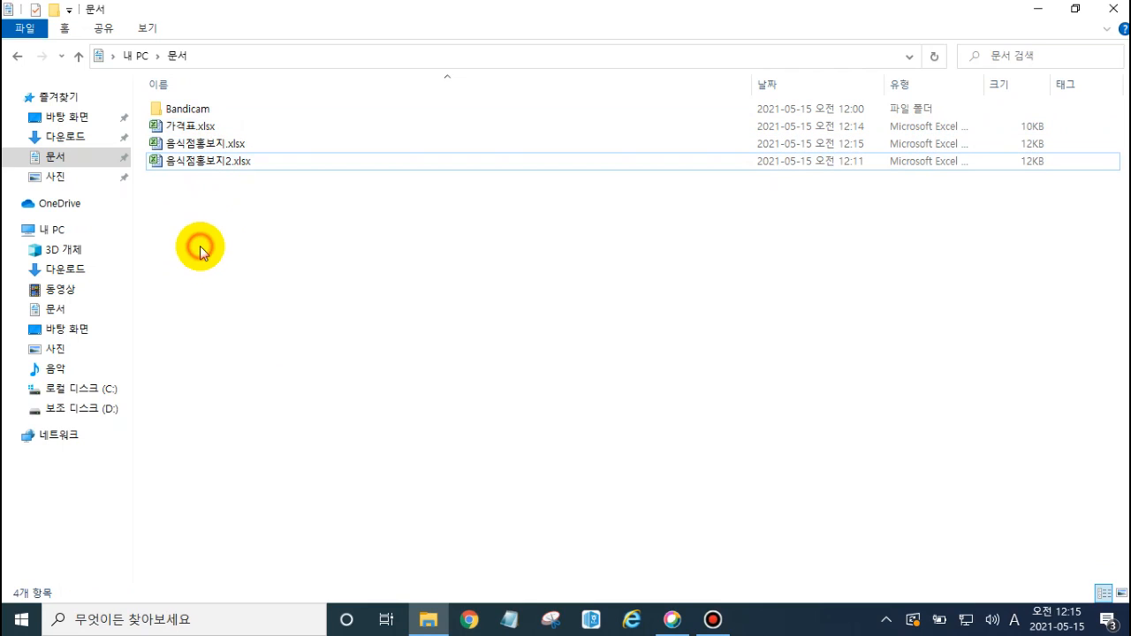
pyautogui.click(201, 124)
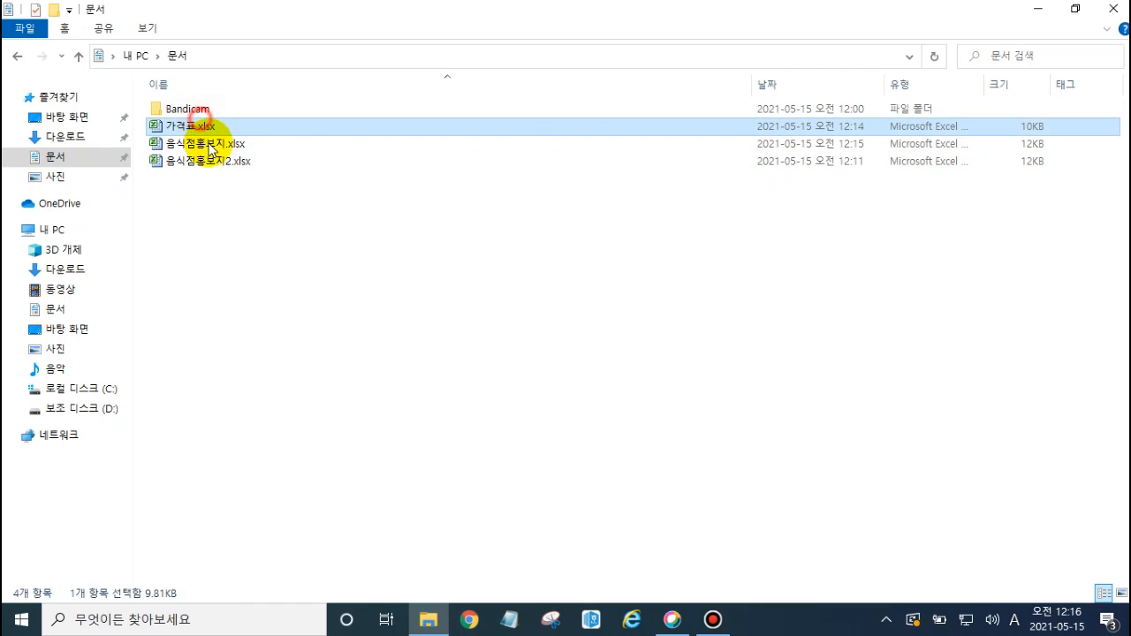
pyautogui.click(272, 259)
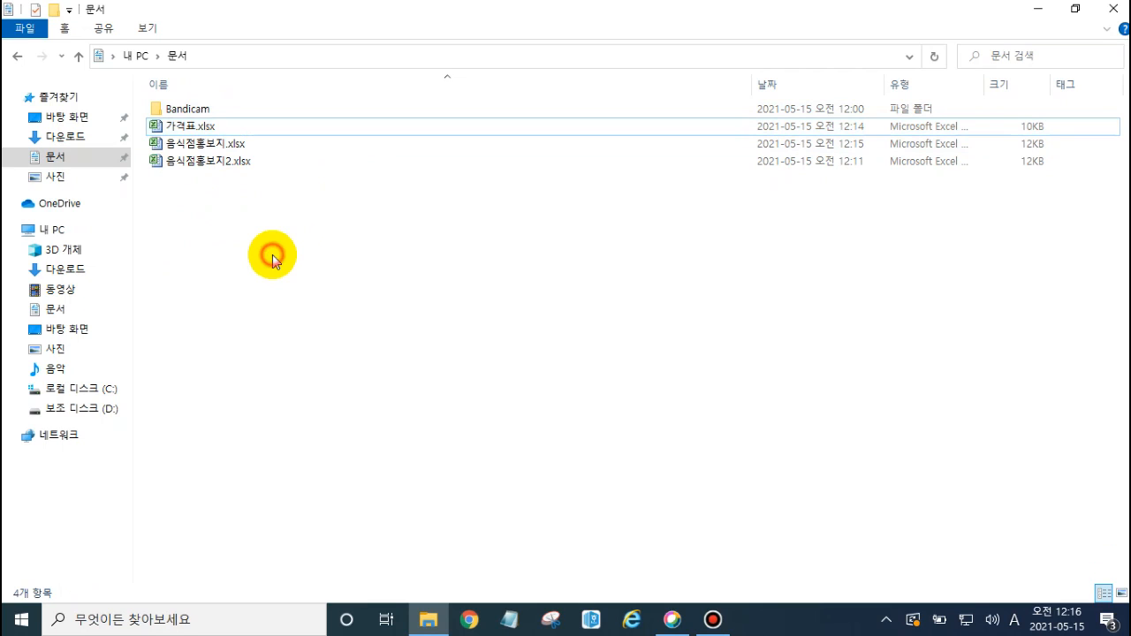
pyautogui.click(210, 147)
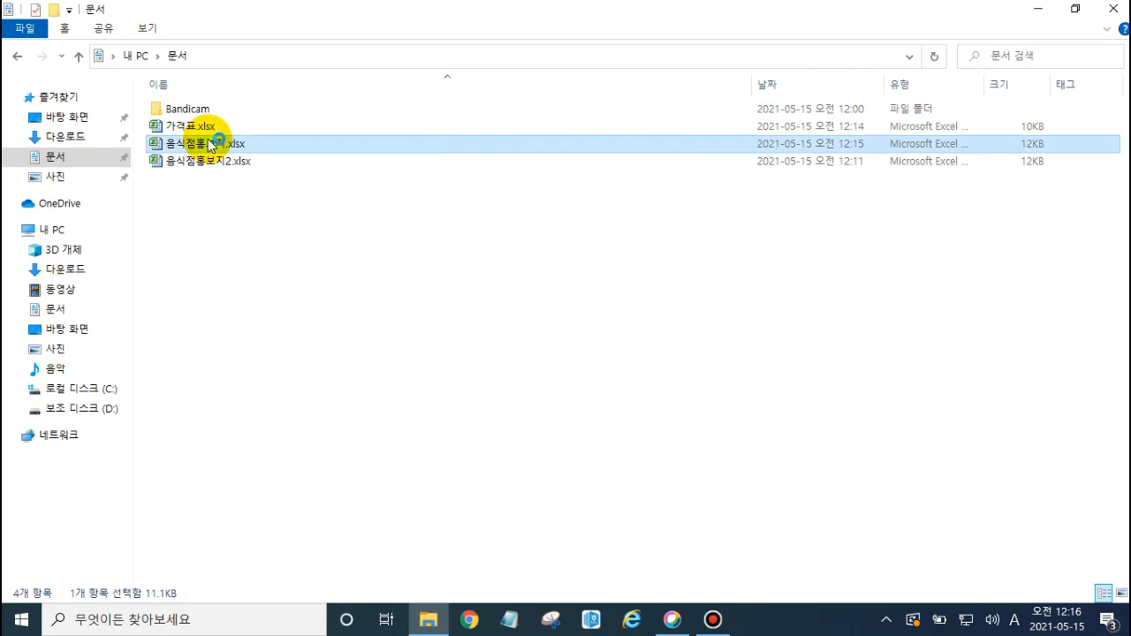
pyautogui.click(1112, 9)
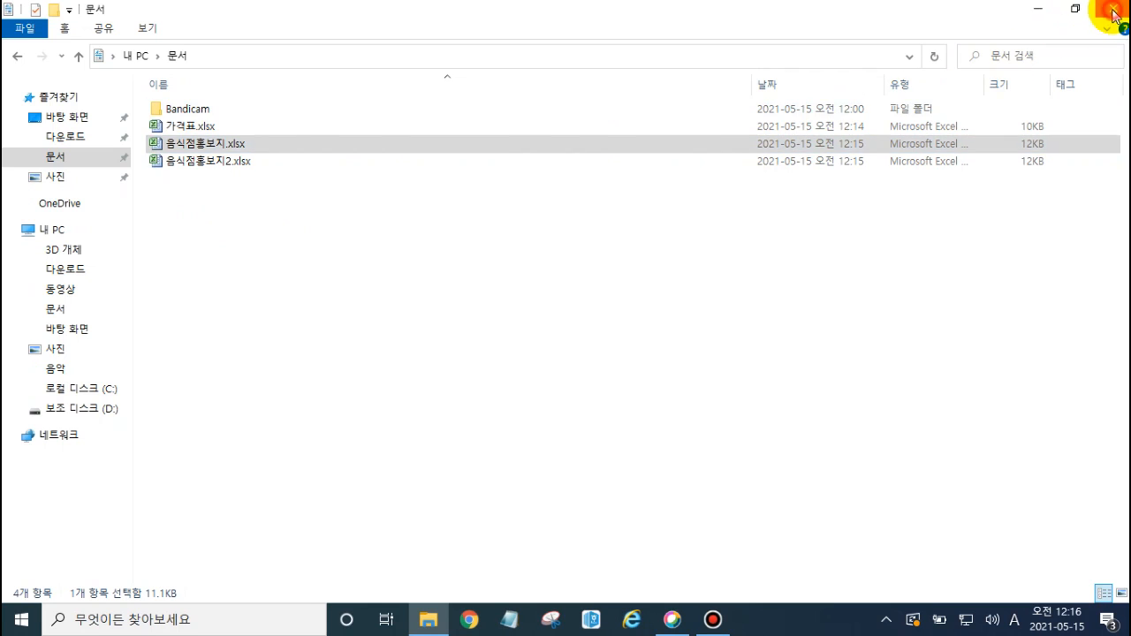
pyautogui.click(426, 619)
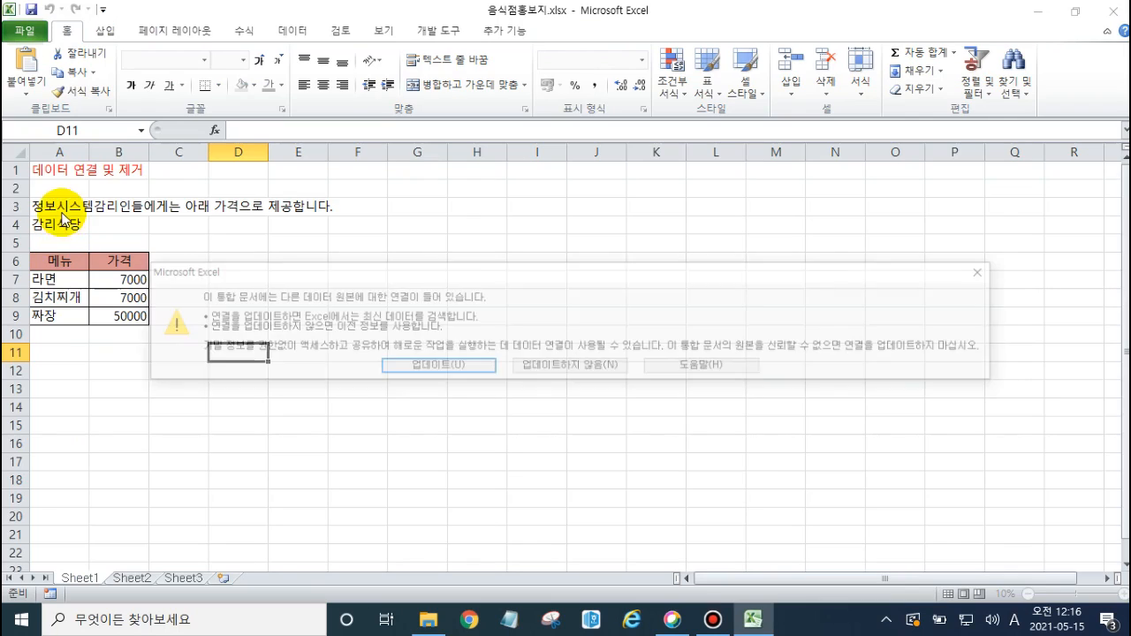
pyautogui.click(436, 364)
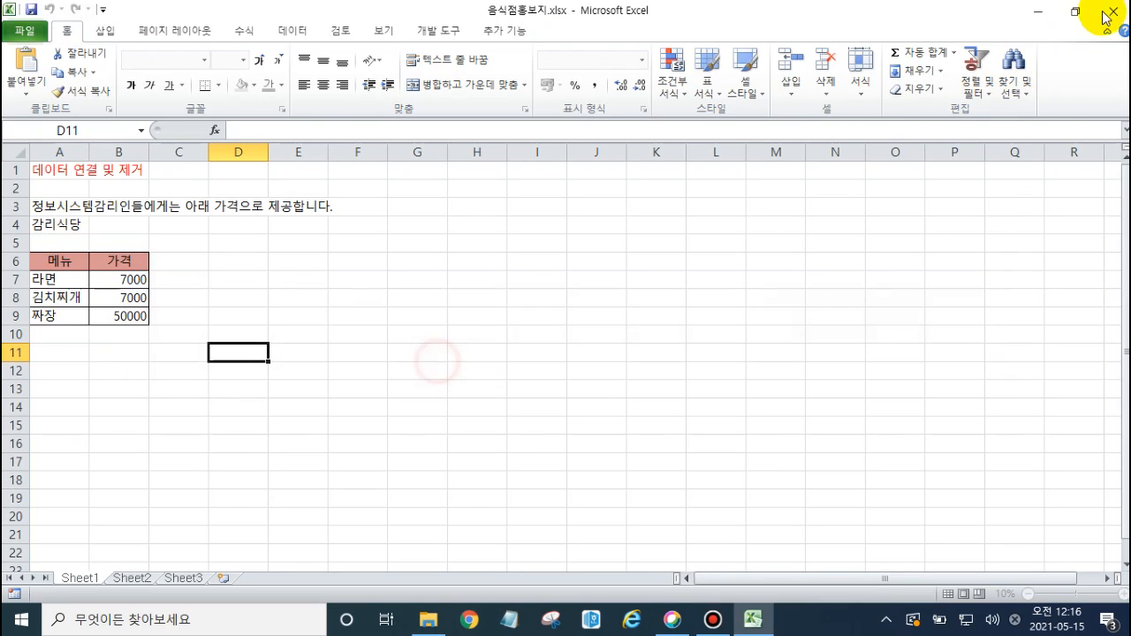
pyautogui.click(1112, 10)
pyautogui.click(568, 327)
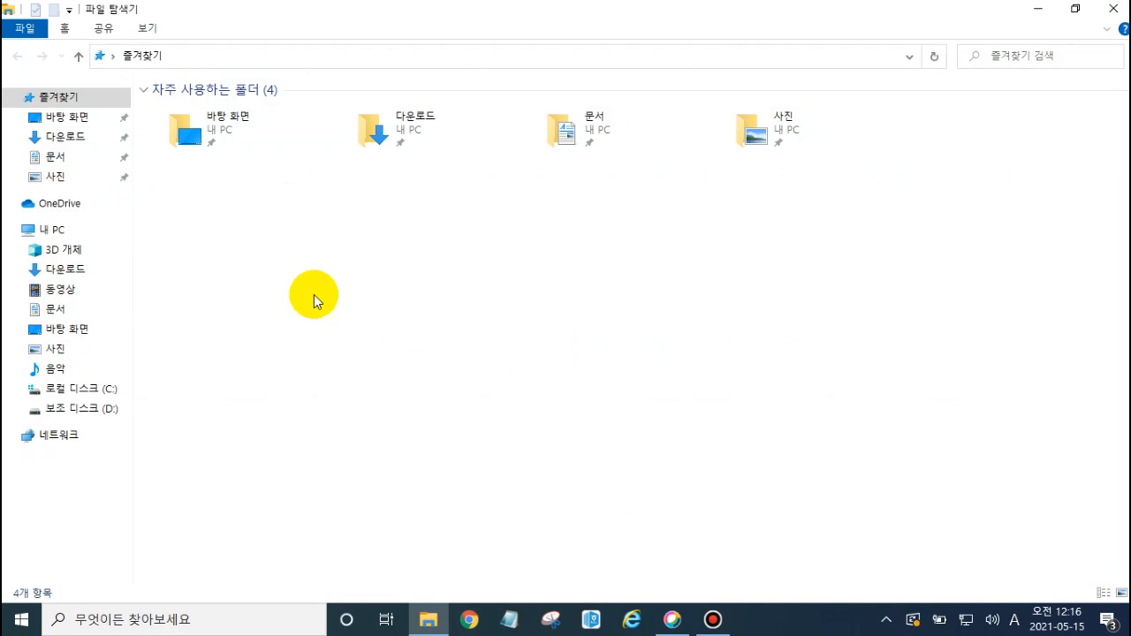
# Delete 가격표.xlsx and 음식점홍보지2.xlsx from the 문서 folder.
pyautogui.click(55, 157)
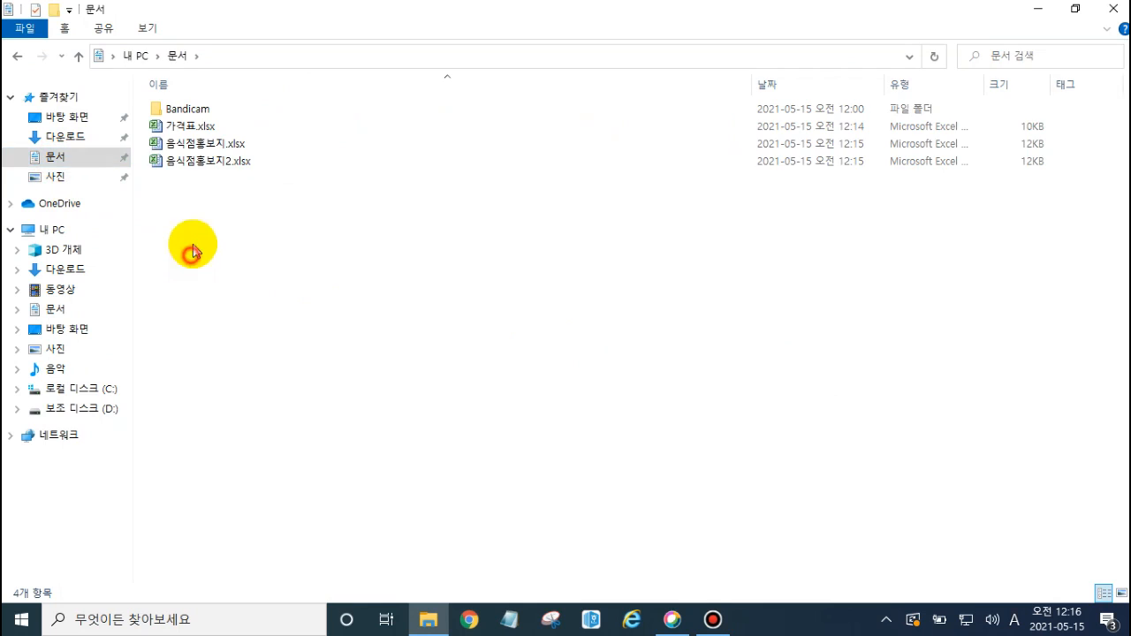
pyautogui.click(205, 126)
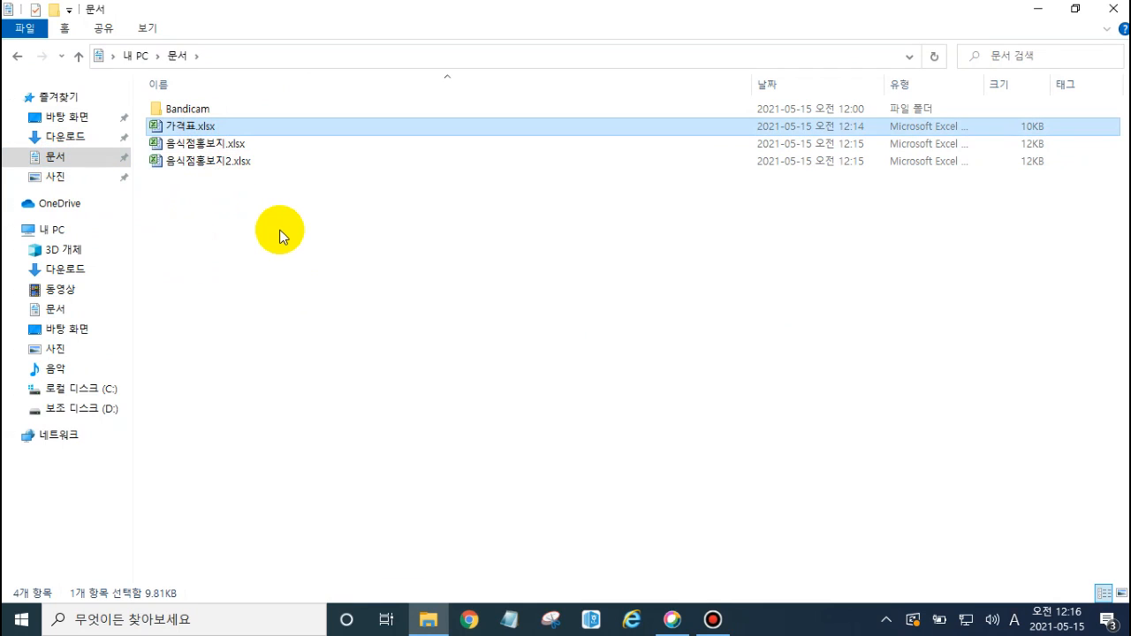
pyautogui.press('Delete')
pyautogui.click(233, 145)
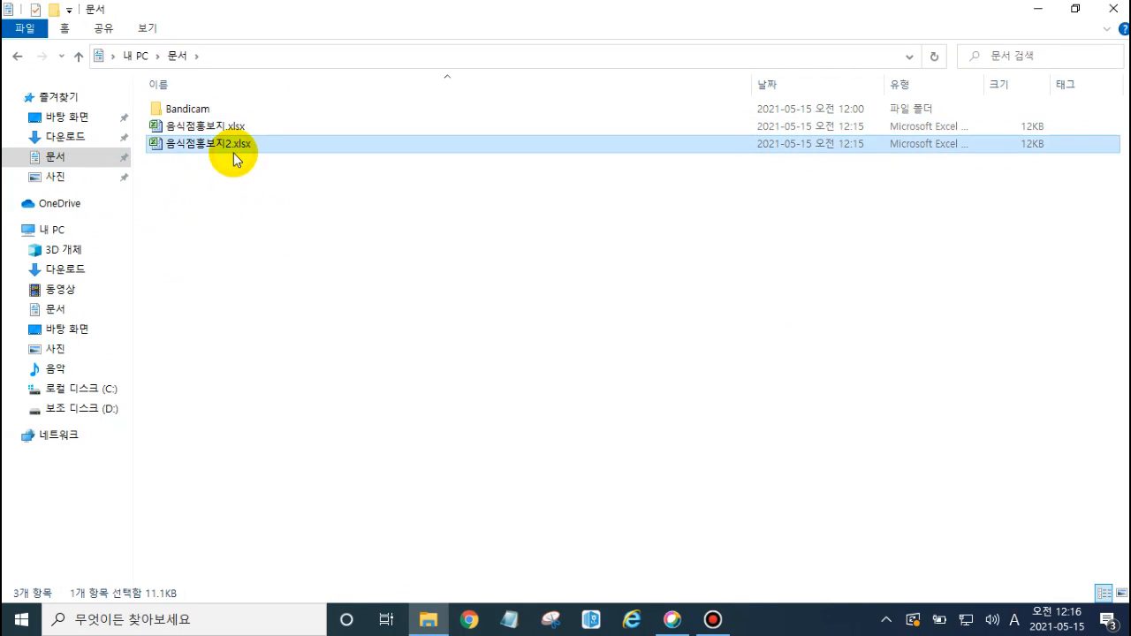
pyautogui.press('Delete')
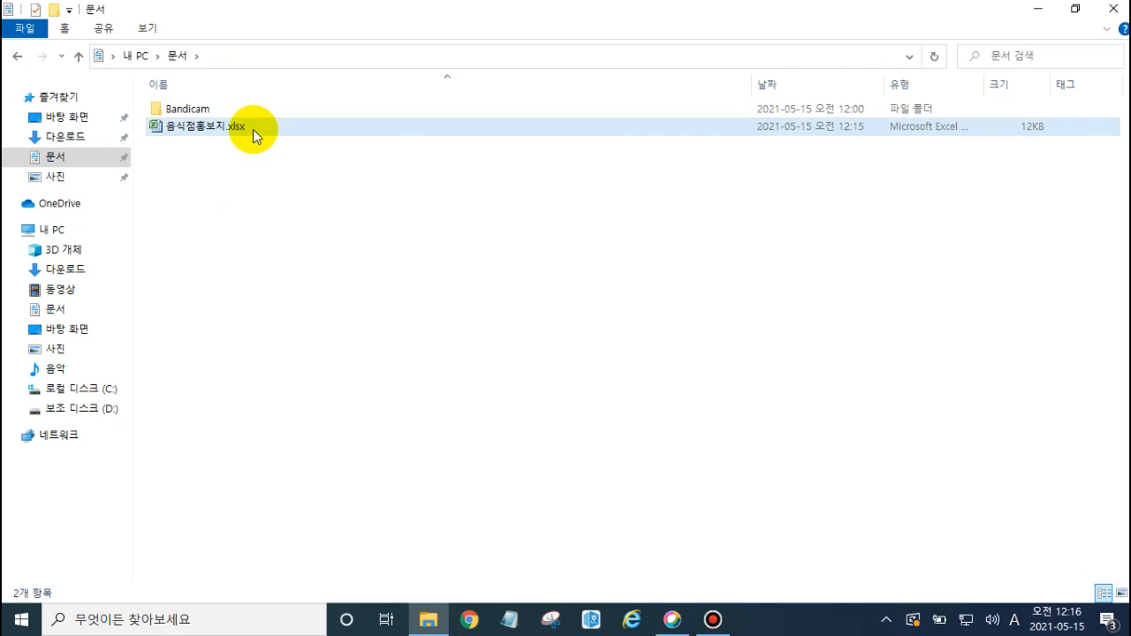
# Open 음식점홍보지.xlsx, try to update its links to the deleted source workbook, and continue into the sheet.
pyautogui.click(253, 130)
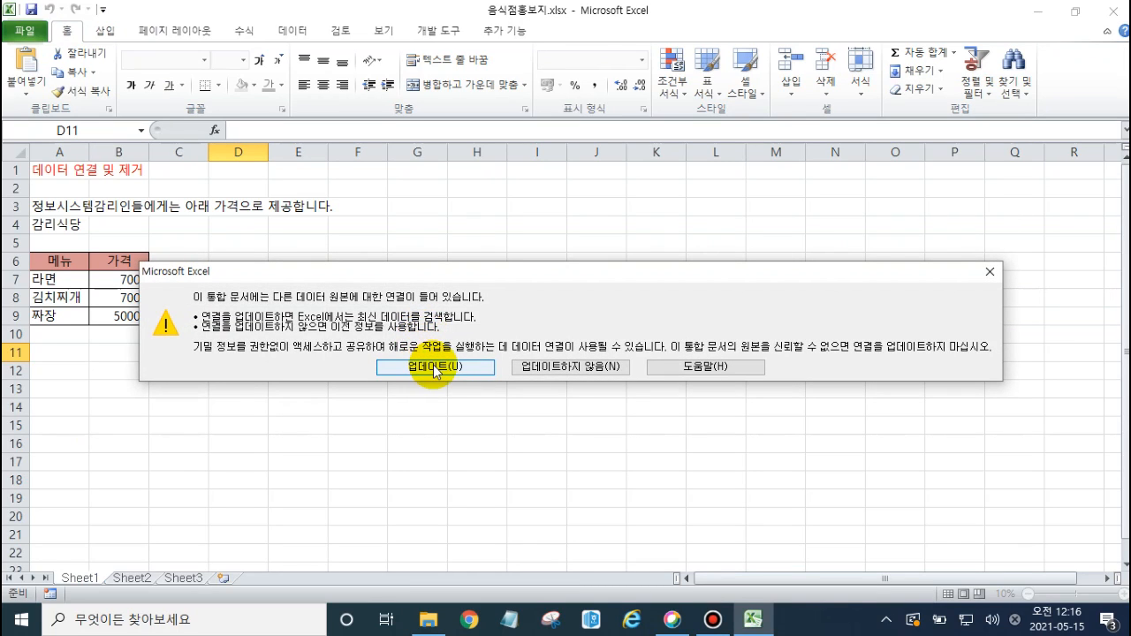
pyautogui.click(432, 365)
pyautogui.click(489, 358)
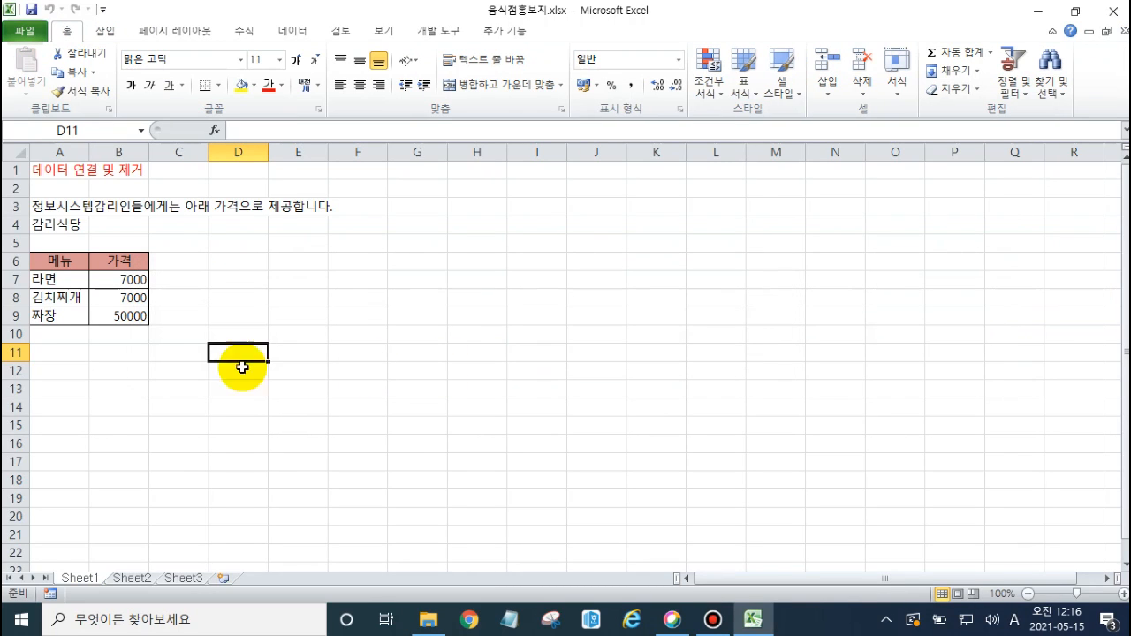
# Inspect the menu prices and their link formulas in B7:B9 of 음식점홍보지.xlsx.
pyautogui.click(168, 364)
pyautogui.moveTo(118, 286); pyautogui.dragTo(128, 316)
pyautogui.click(197, 351)
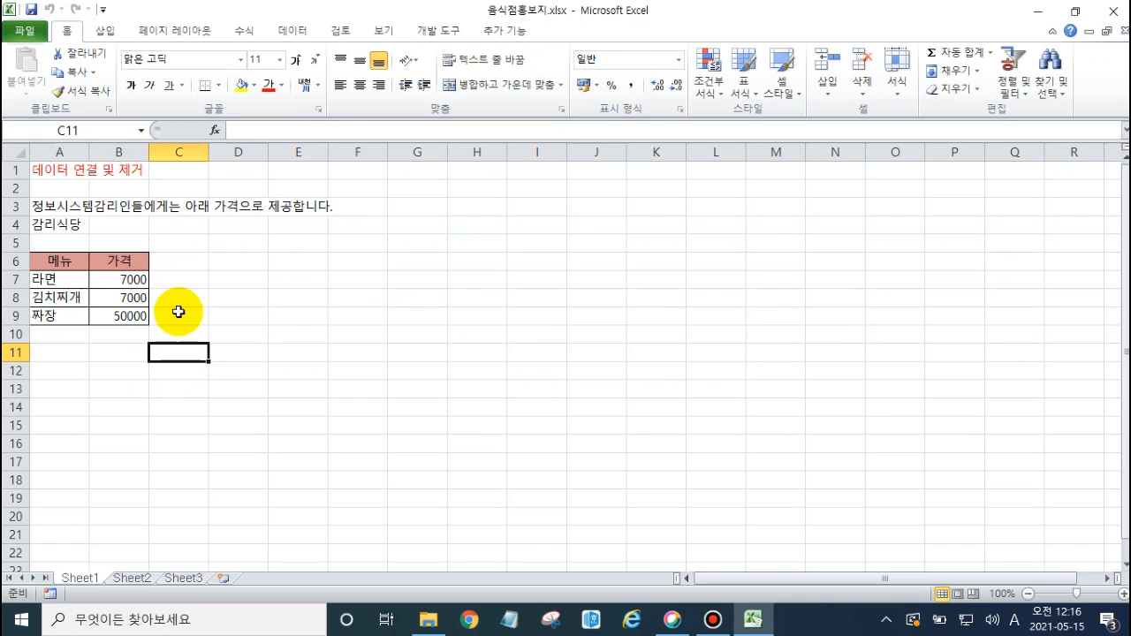
pyautogui.moveTo(136, 283); pyautogui.dragTo(131, 316)
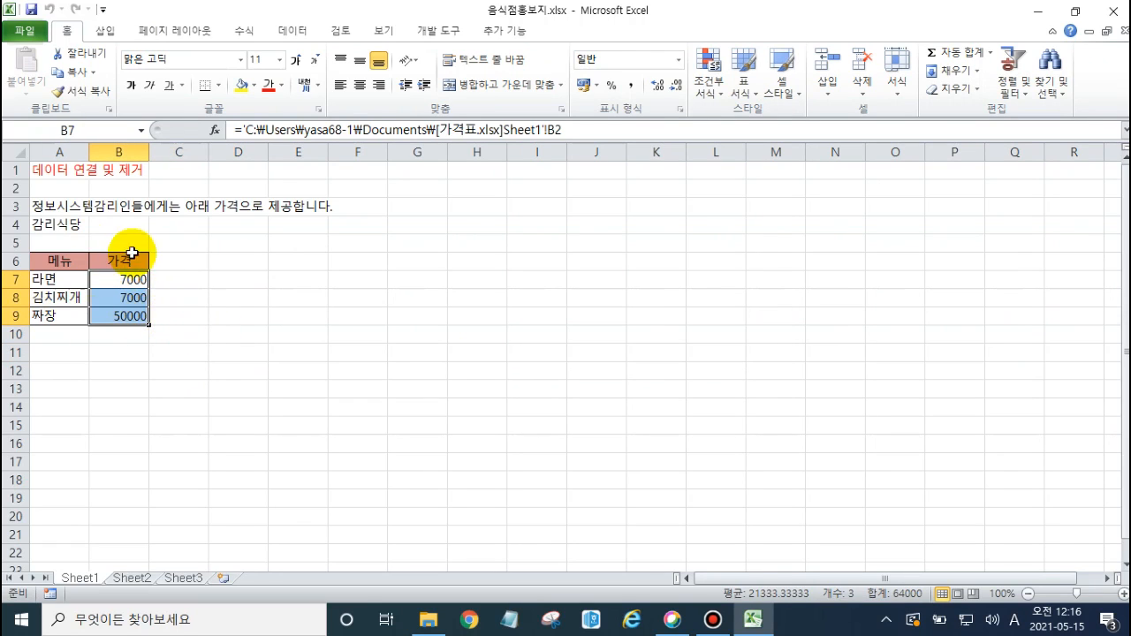
pyautogui.click(224, 339)
pyautogui.moveTo(83, 282); pyautogui.dragTo(131, 316)
pyautogui.click(202, 328)
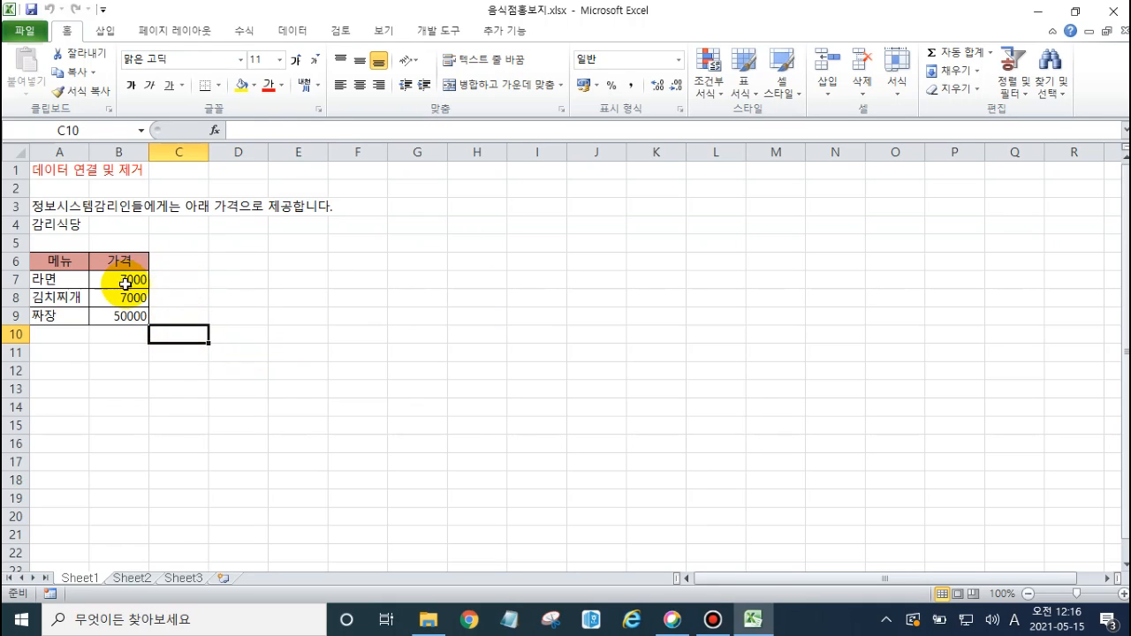
# Examine the menu table in A6:B9 and the external references to 가격표.xlsx behind its item and price cells.
pyautogui.moveTo(128, 281); pyautogui.dragTo(141, 311)
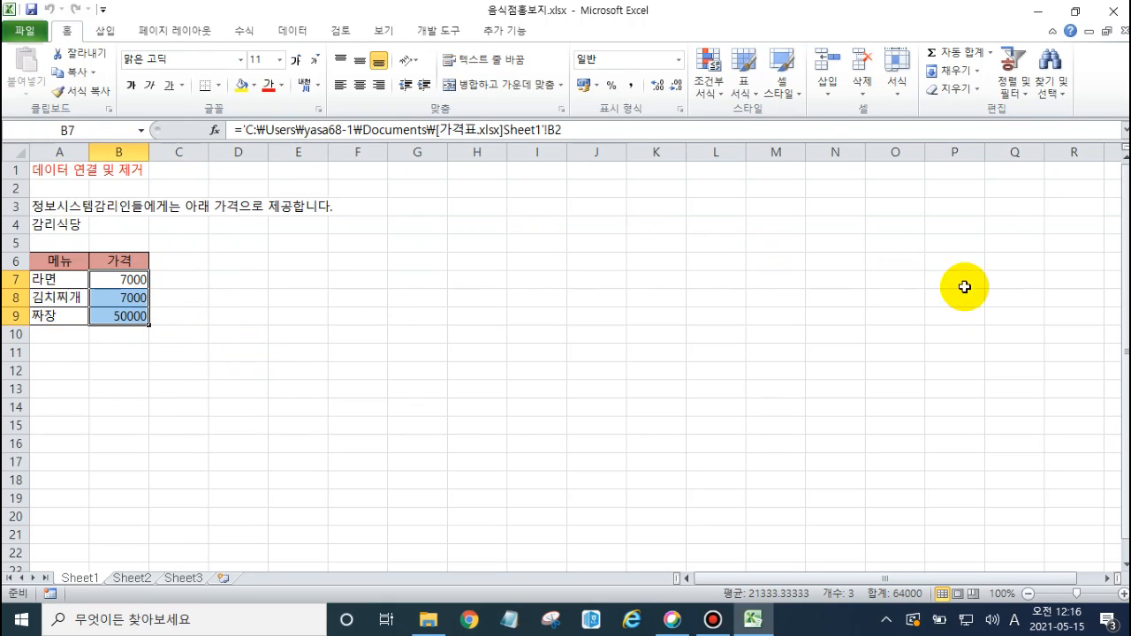
pyautogui.click(232, 303)
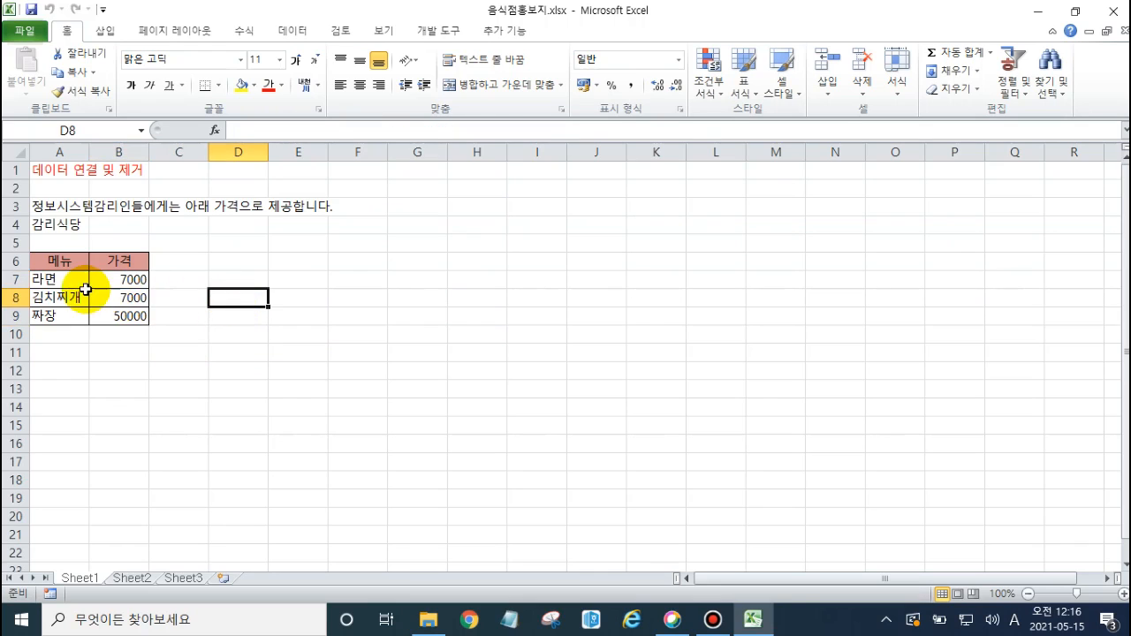
pyautogui.moveTo(78, 281); pyautogui.dragTo(124, 334)
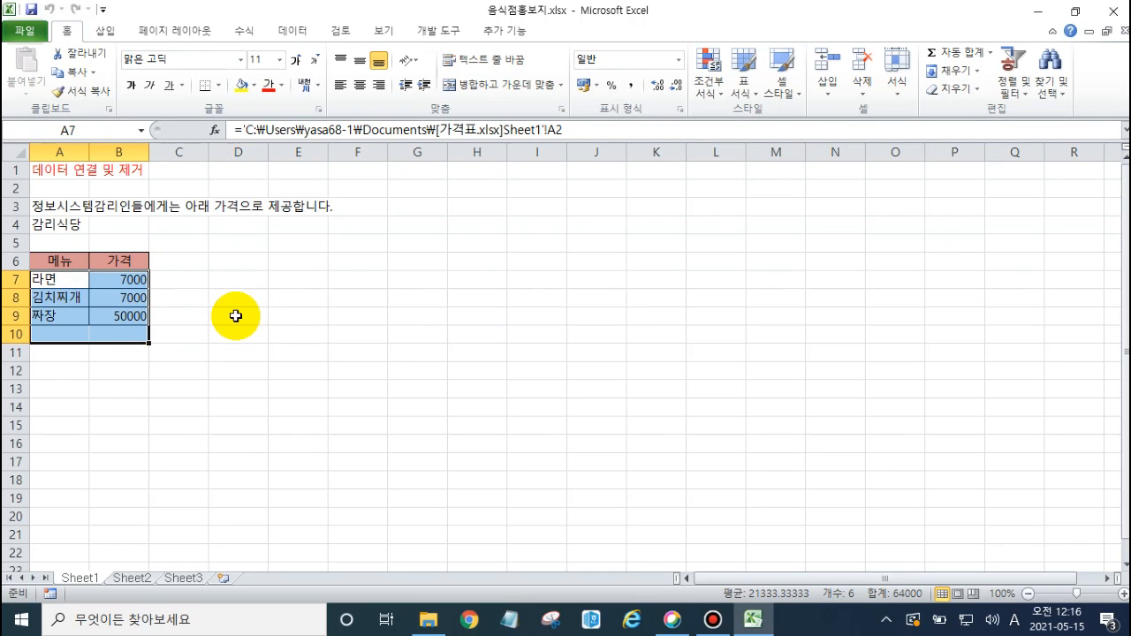
pyautogui.click(151, 313)
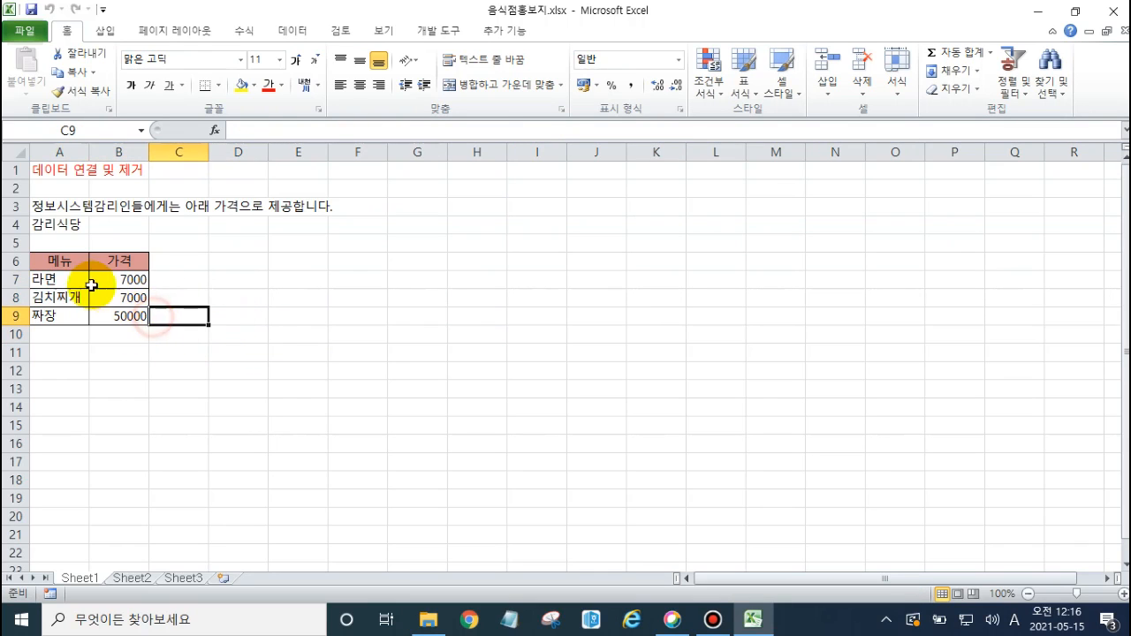
pyautogui.moveTo(74, 282); pyautogui.dragTo(124, 316)
pyautogui.click(222, 321)
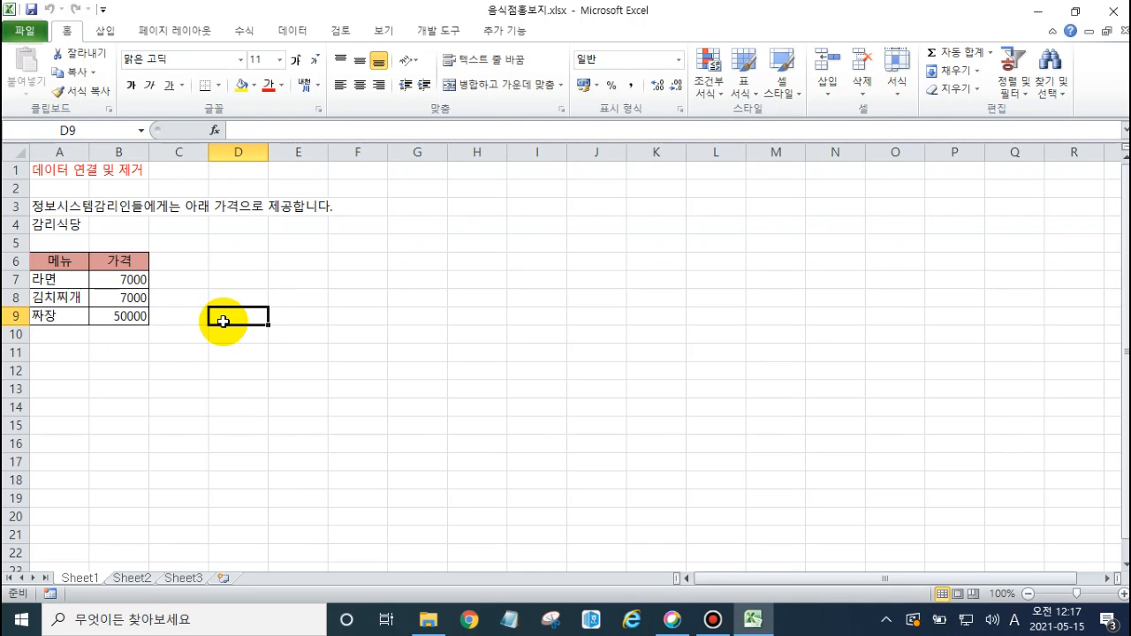
pyautogui.moveTo(64, 262); pyautogui.dragTo(149, 320)
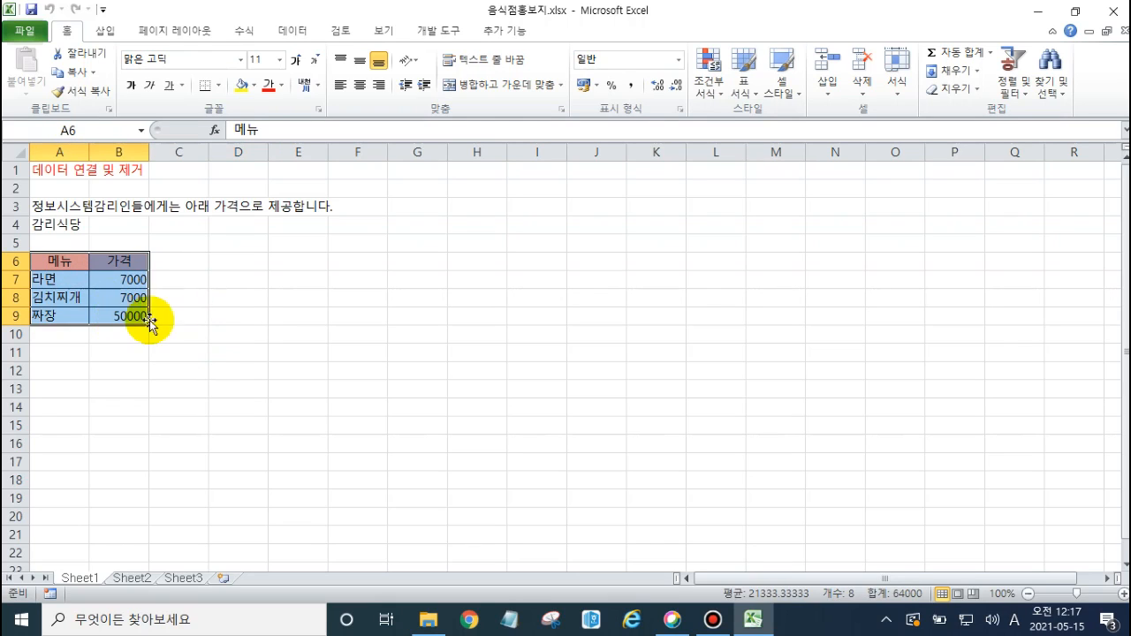
pyautogui.click(220, 323)
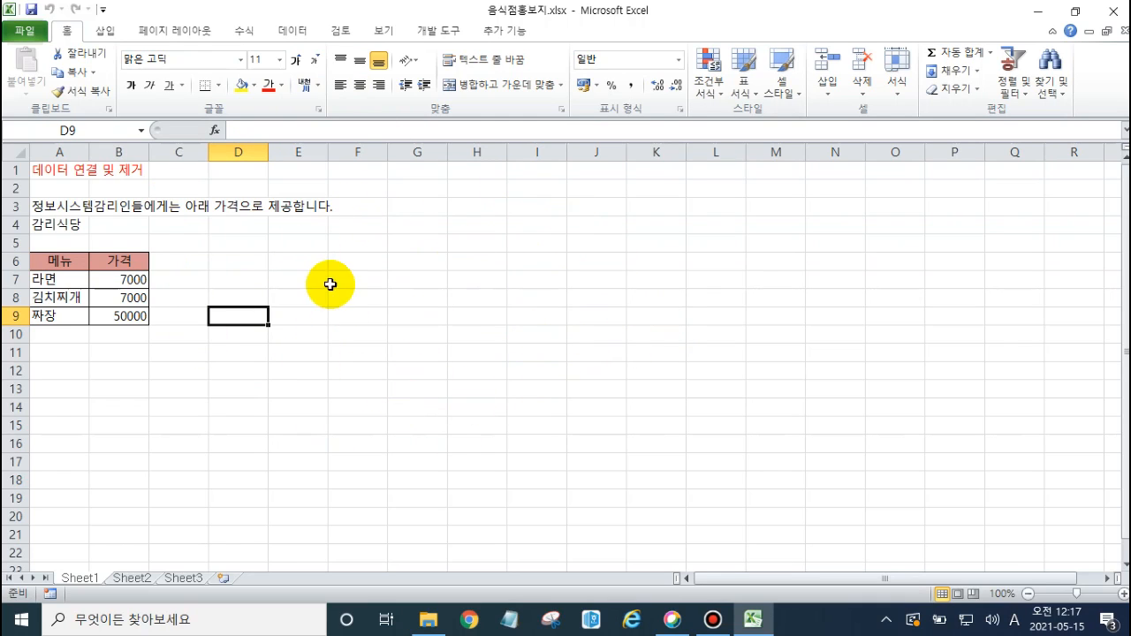
# Break the workbook's link to 가격표.xlsx, converting its external references to their existing values.
pyautogui.click(294, 32)
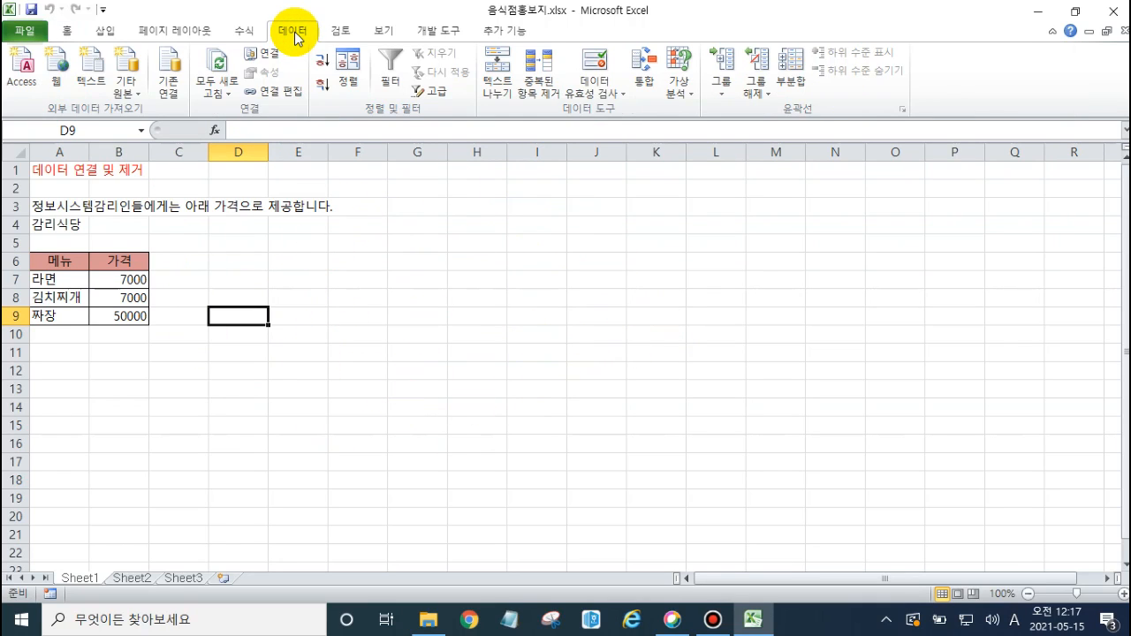
pyautogui.click(270, 91)
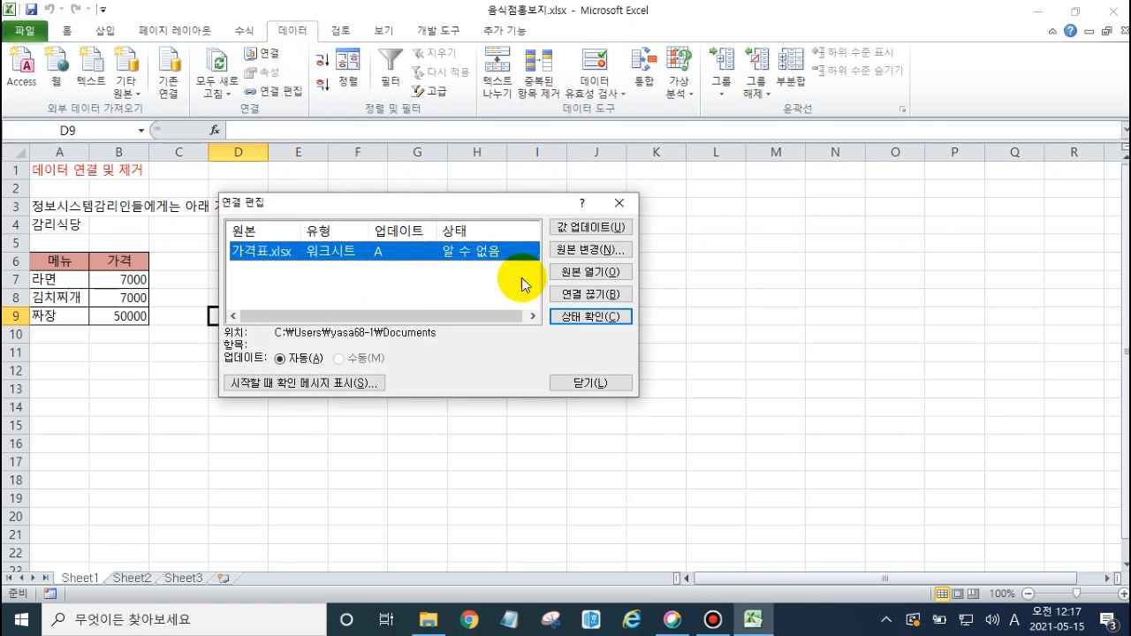
pyautogui.click(590, 296)
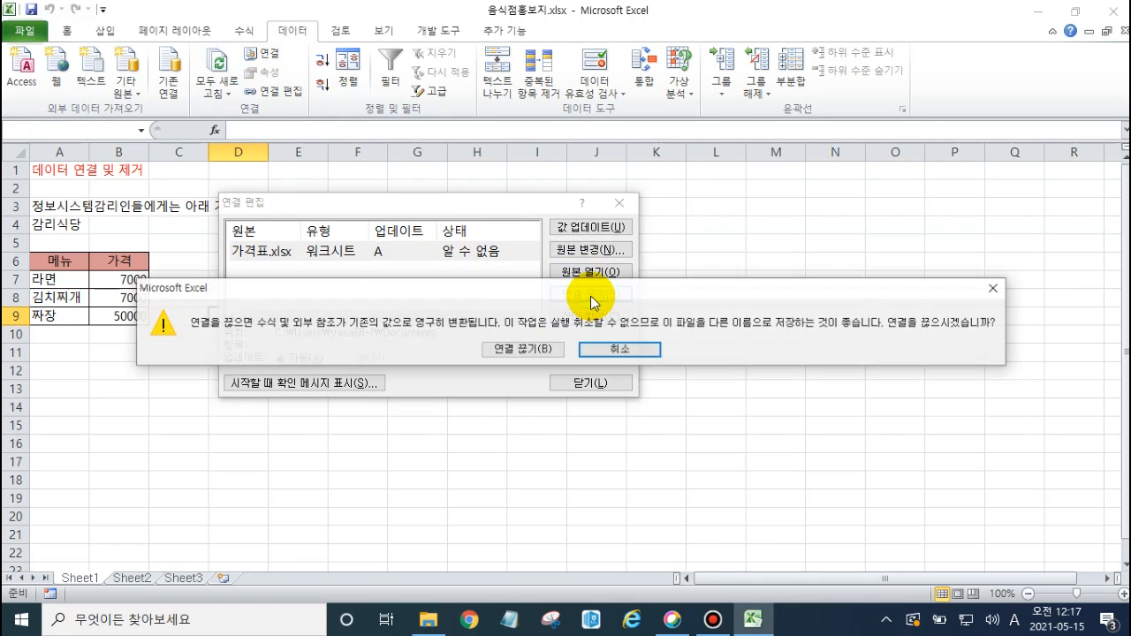
pyautogui.click(530, 350)
pyautogui.click(585, 384)
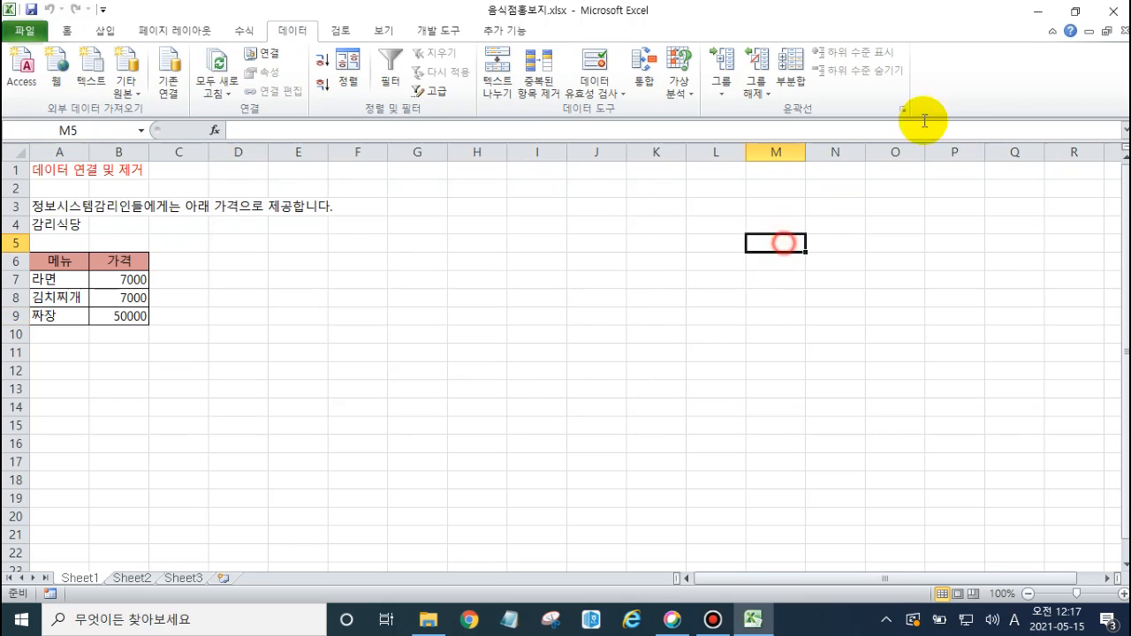
# Close 음식점홍보지.xlsx with its changes saved and select the file in the 문서 folder.
pyautogui.click(1111, 11)
pyautogui.click(486, 331)
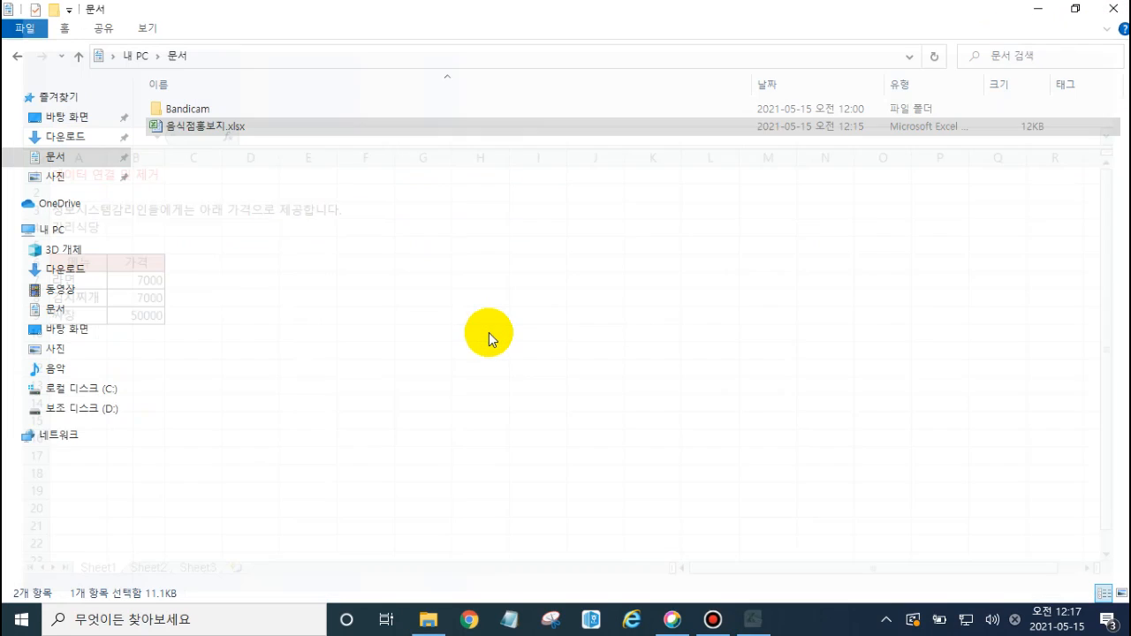
pyautogui.click(225, 130)
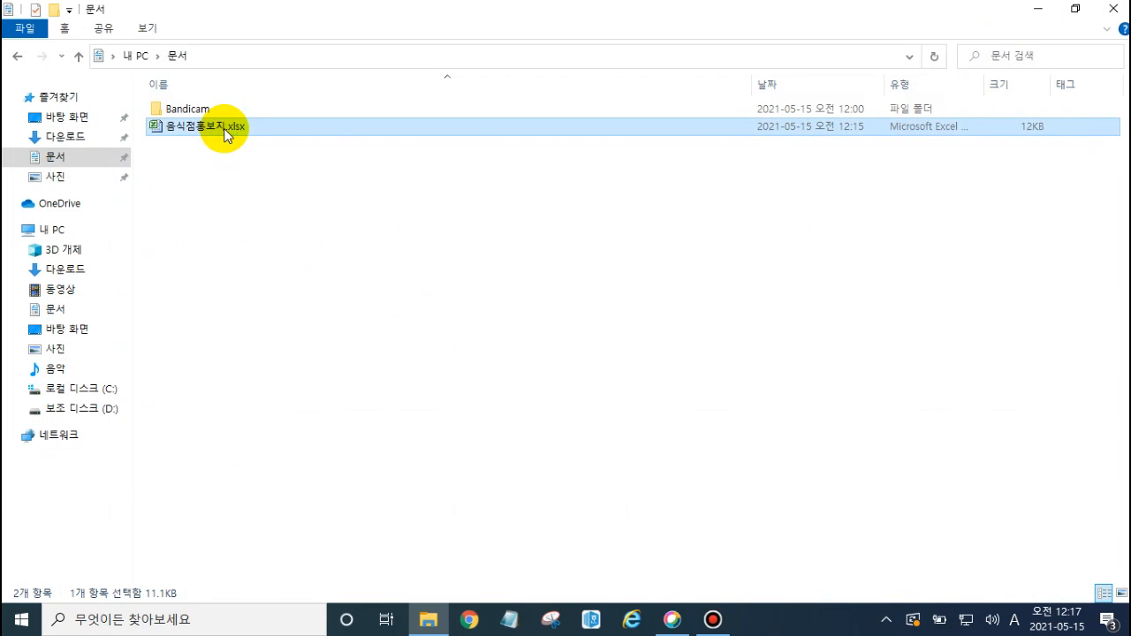